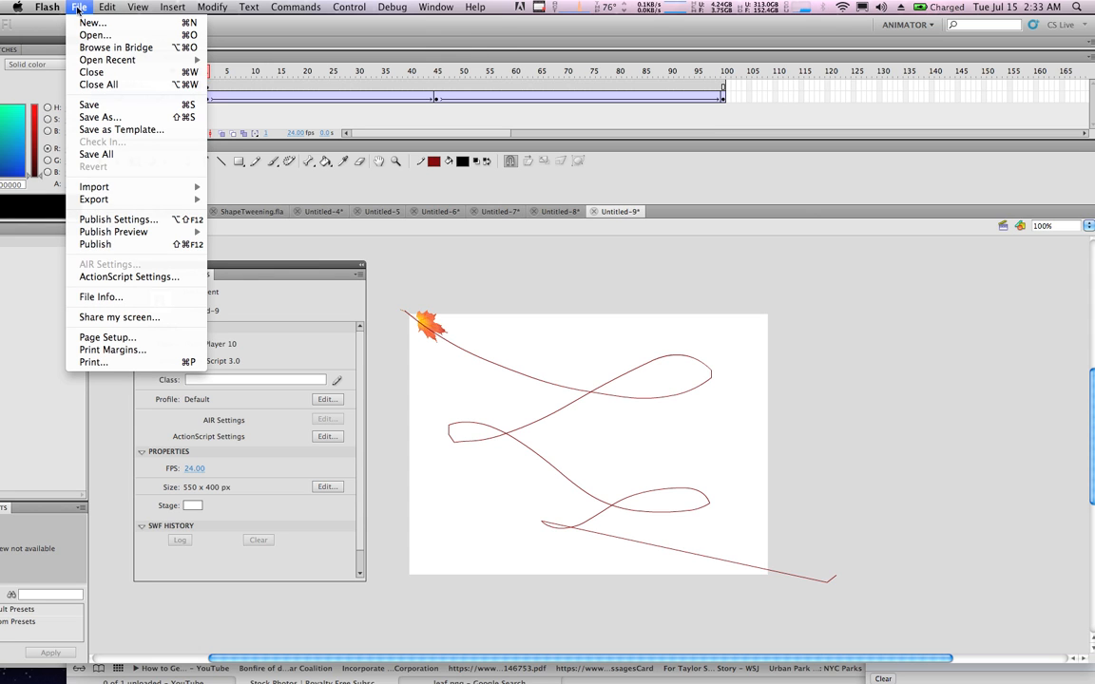
Step: Create a new ActionScript 3.0 document and shift the floating Properties panel slightly upward
left_click(91, 22)
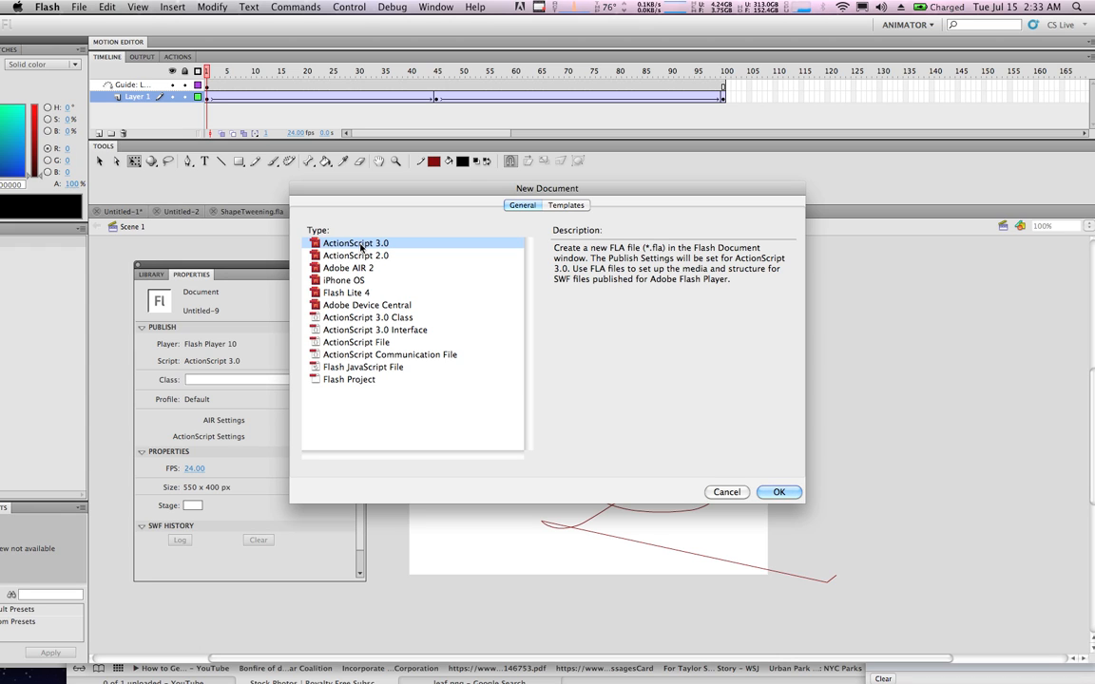
left_click(779, 492)
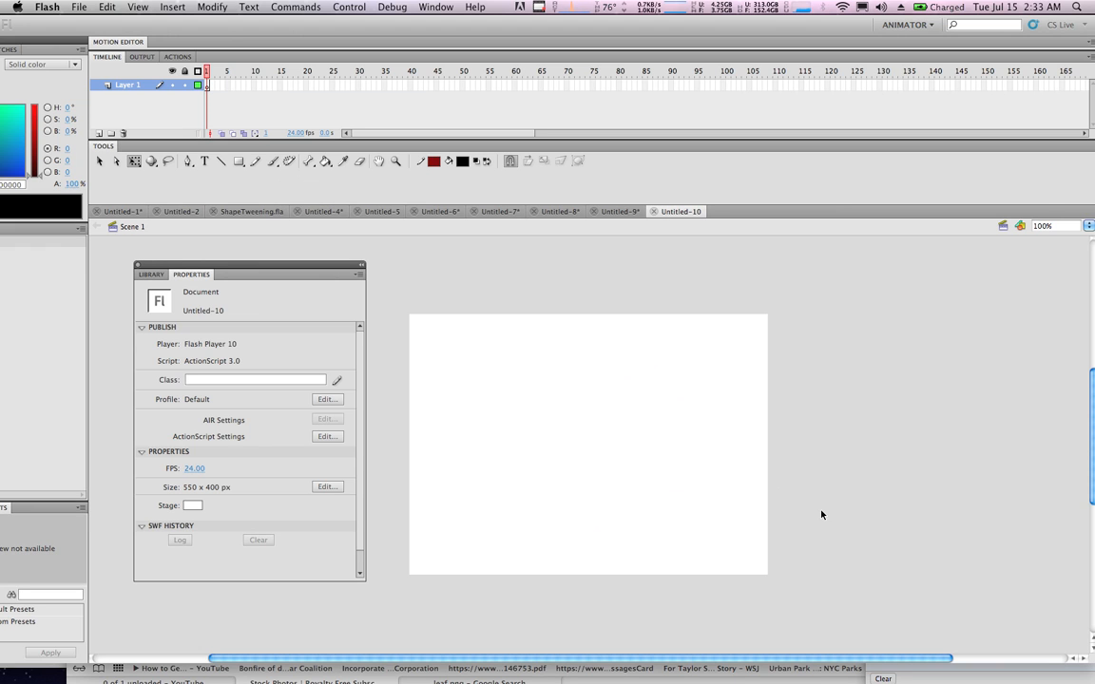
left_click_drag(274, 274, 271, 248)
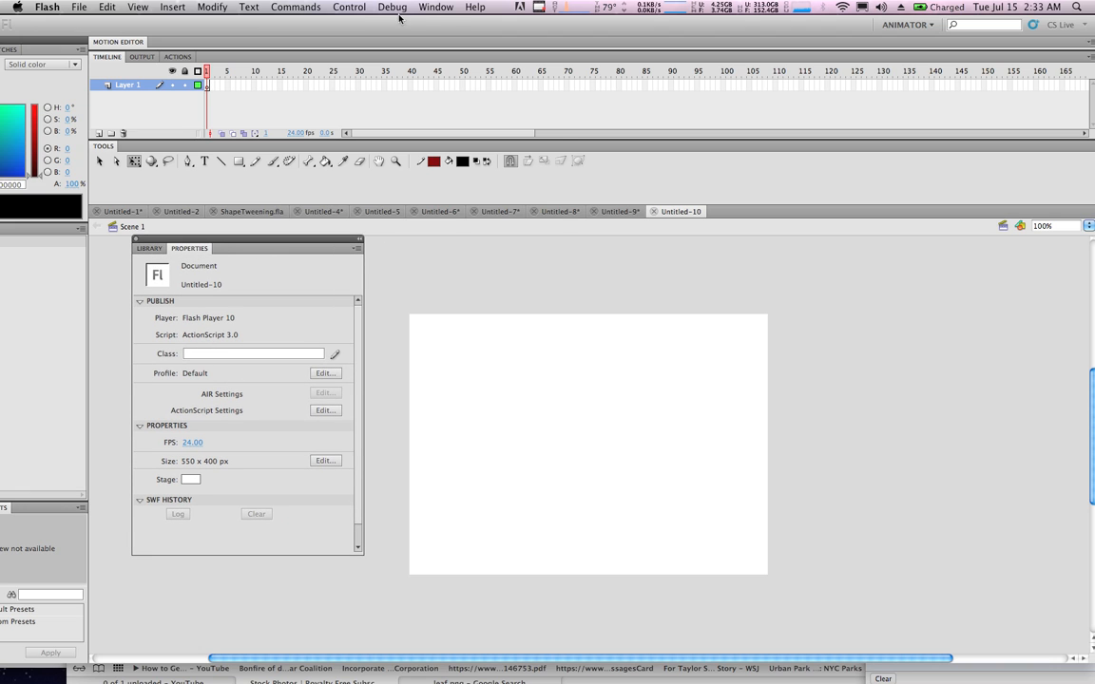
left_click(438, 10)
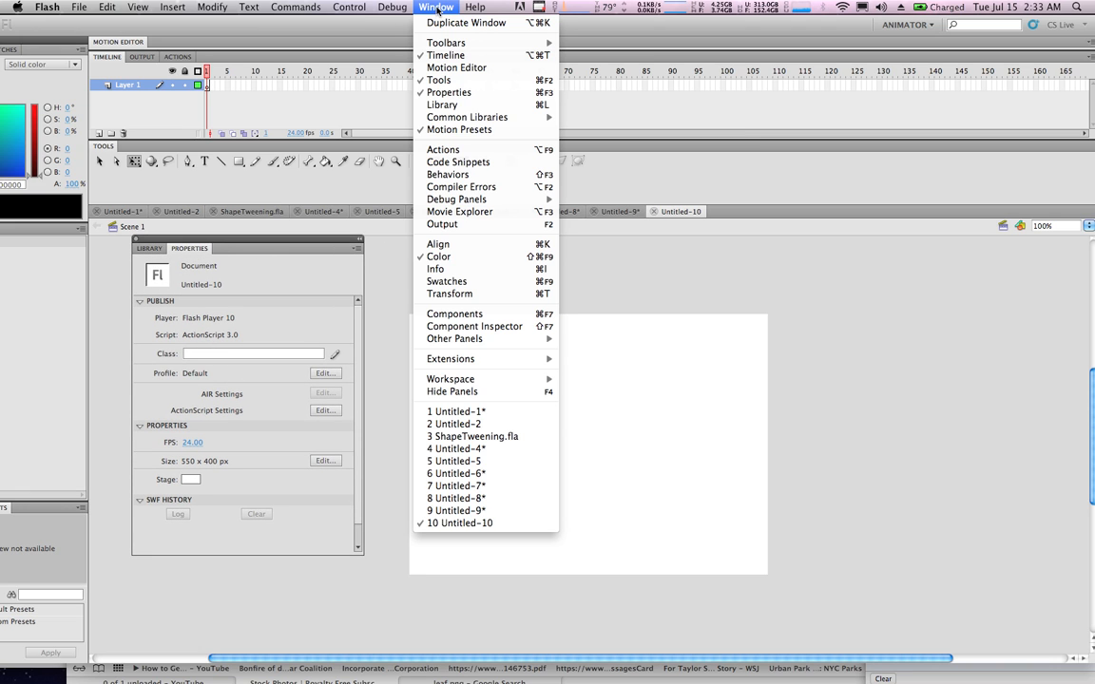
left_click(268, 449)
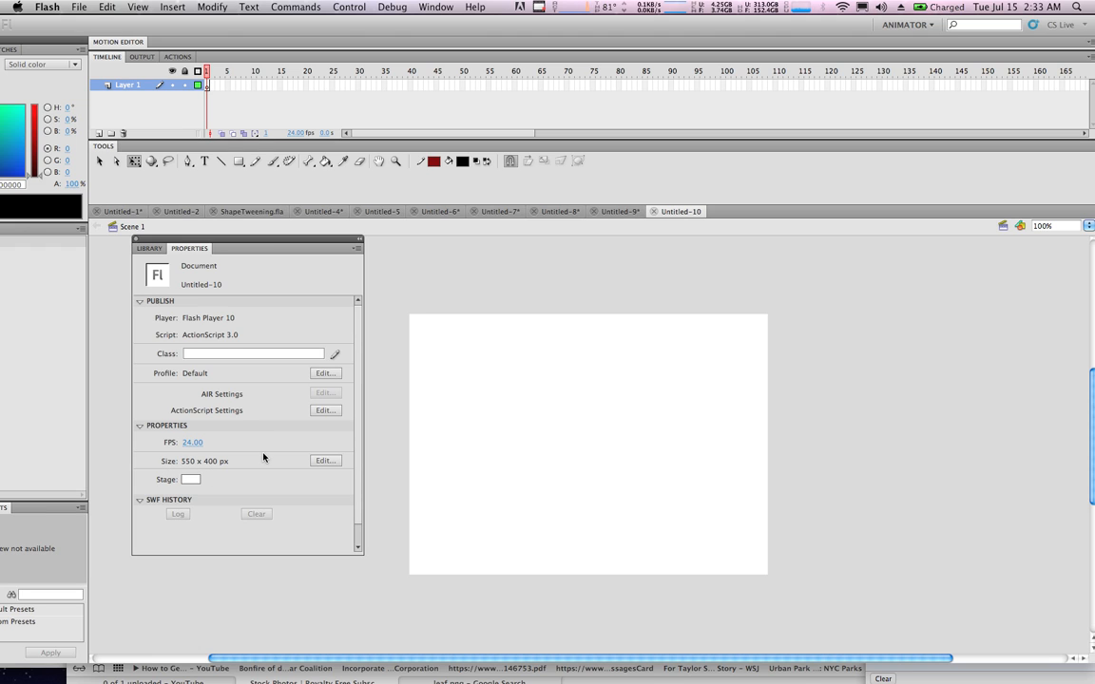
Step: Set the document dimensions to 720 px wide by 360 px high
left_click(326, 462)
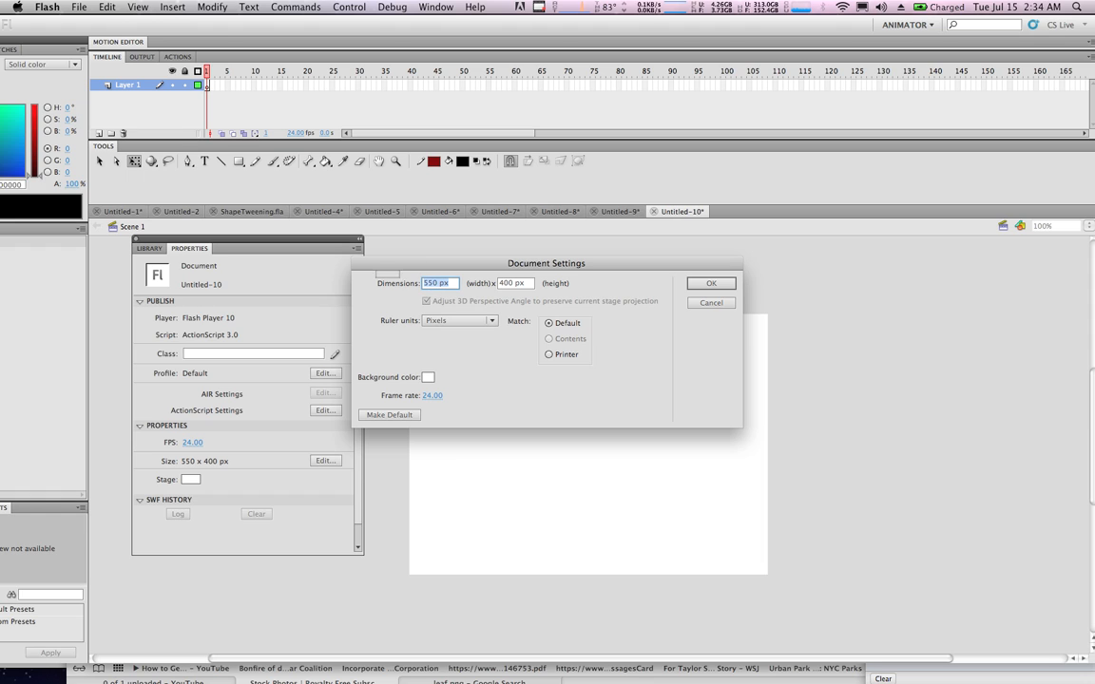
left_click(433, 284)
left_click_drag(438, 283, 388, 255)
type("72")
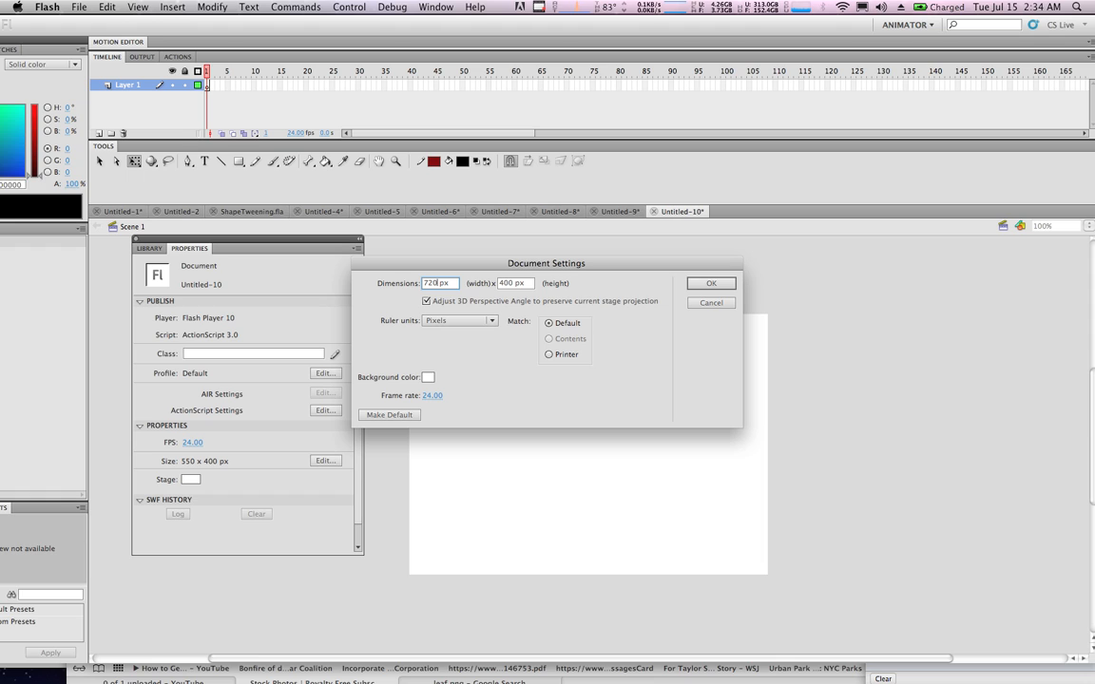
key("Tab")
type("36")
left_click(701, 285)
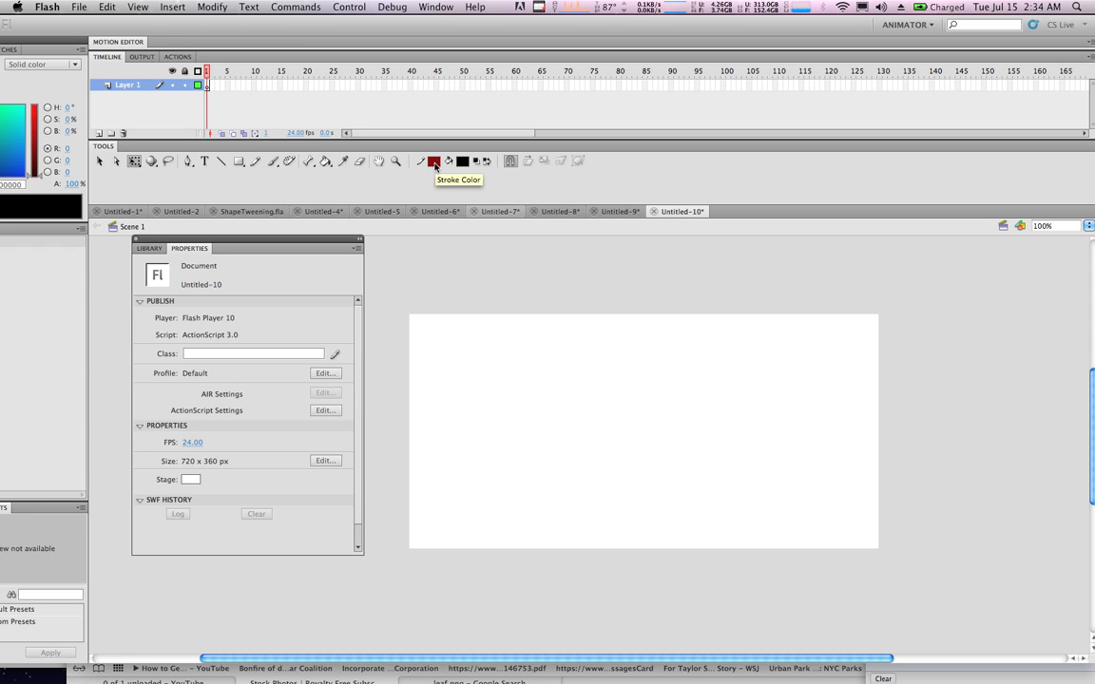
Step: Rename the document's only layer as BG
left_click(126, 86)
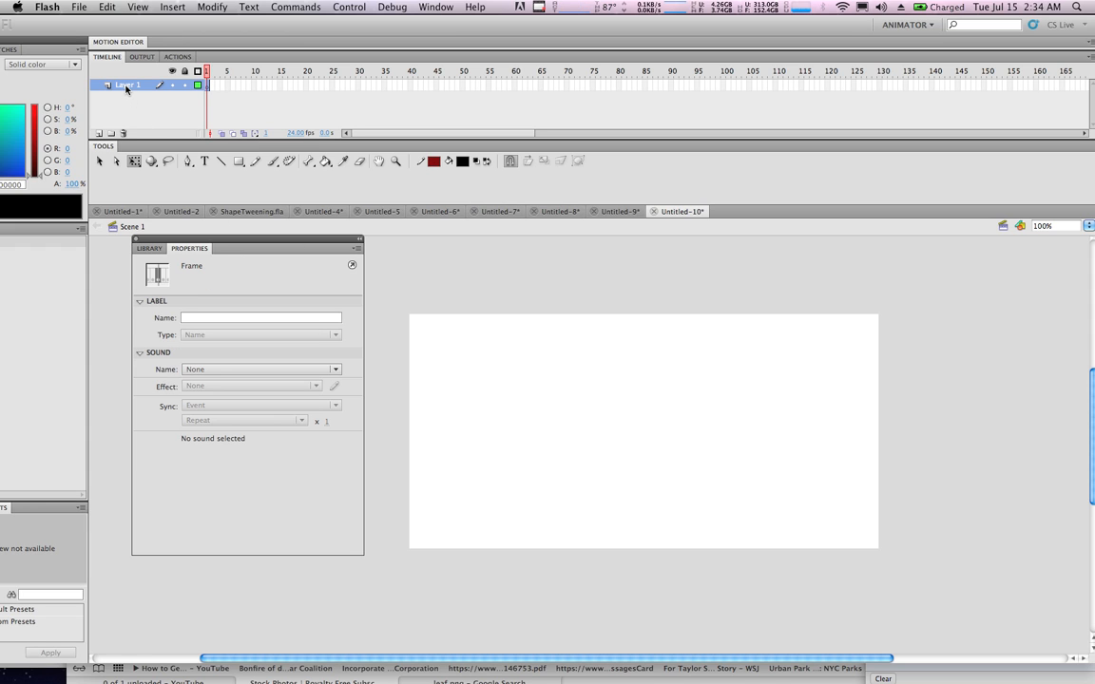
double_click(126, 86)
type("BG")
left_click(158, 90)
Step: Import FallBG.jpg from the Motion Path Lesson folder onto the stage in the BG layer
left_click(79, 8)
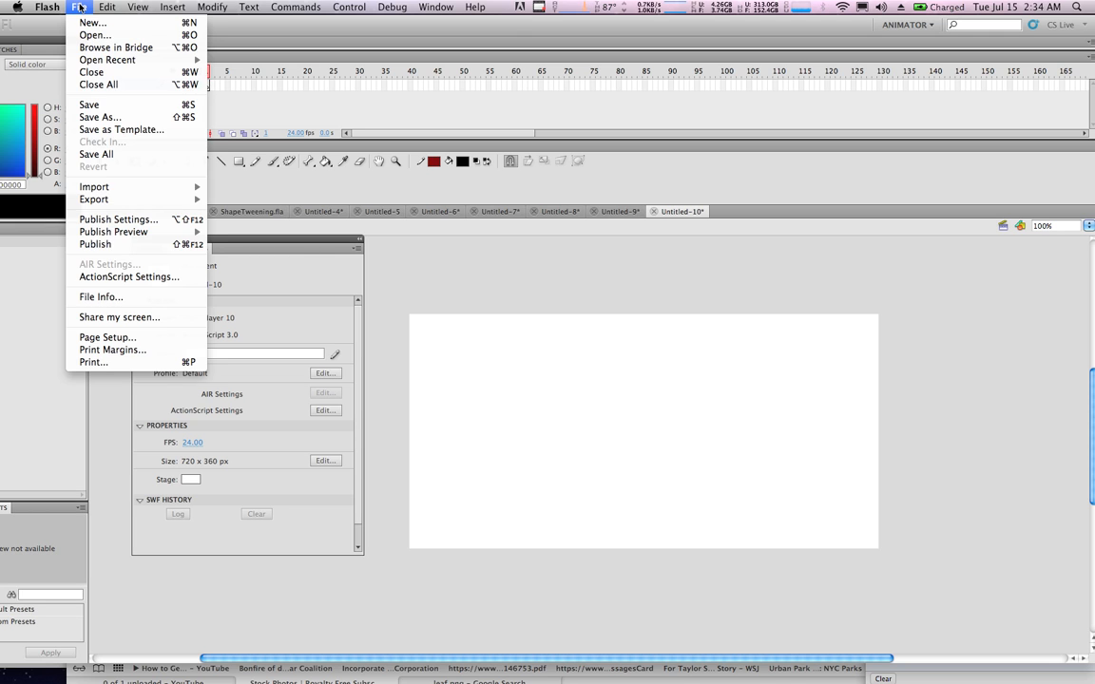
mouse_move(143, 187)
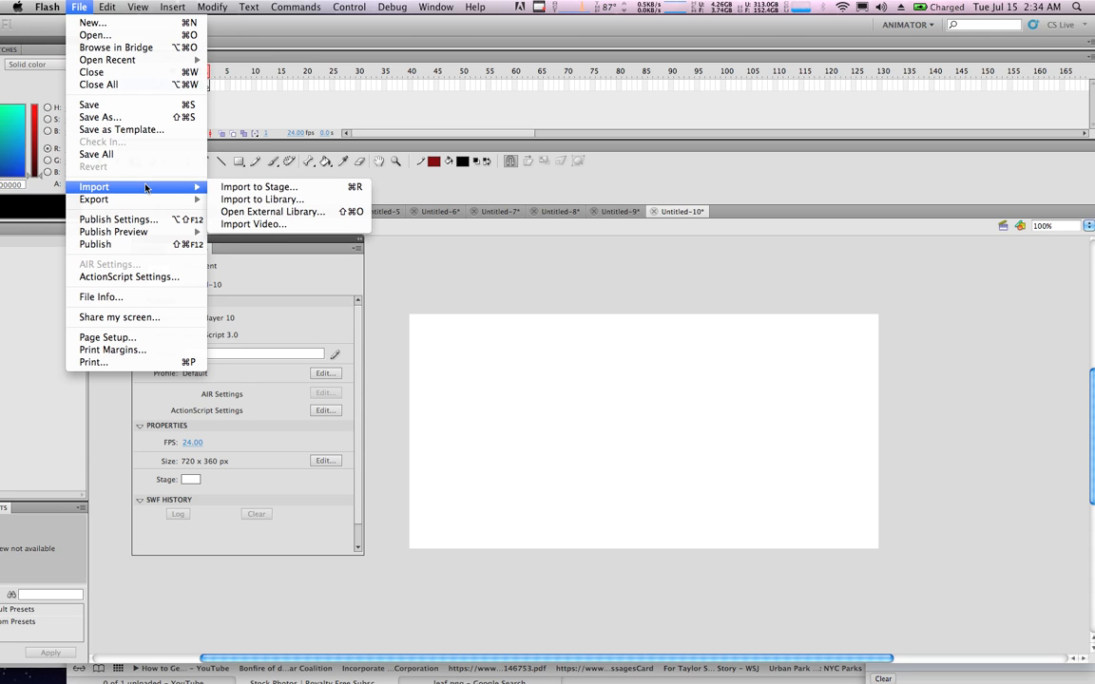
left_click(290, 189)
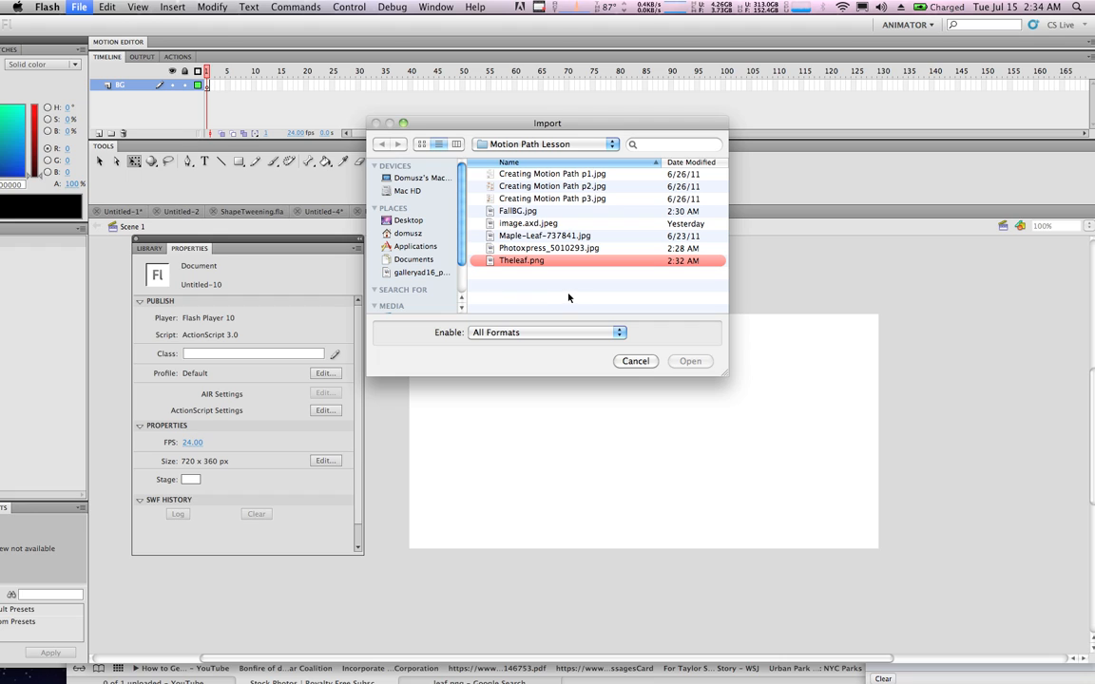
left_click(528, 212)
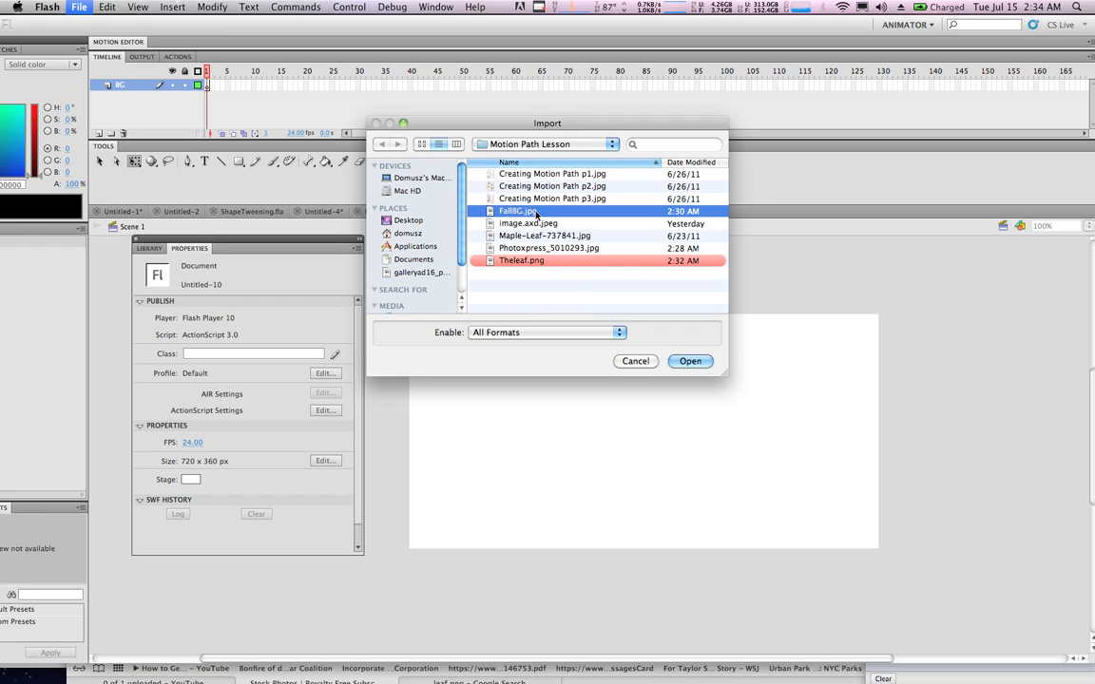
left_click(690, 362)
Step: Reposition the forest image lower so part of the stage is uncovered, and compare the image's size with the stage
left_click_drag(894, 463, 840, 559)
left_click_drag(715, 535, 704, 456)
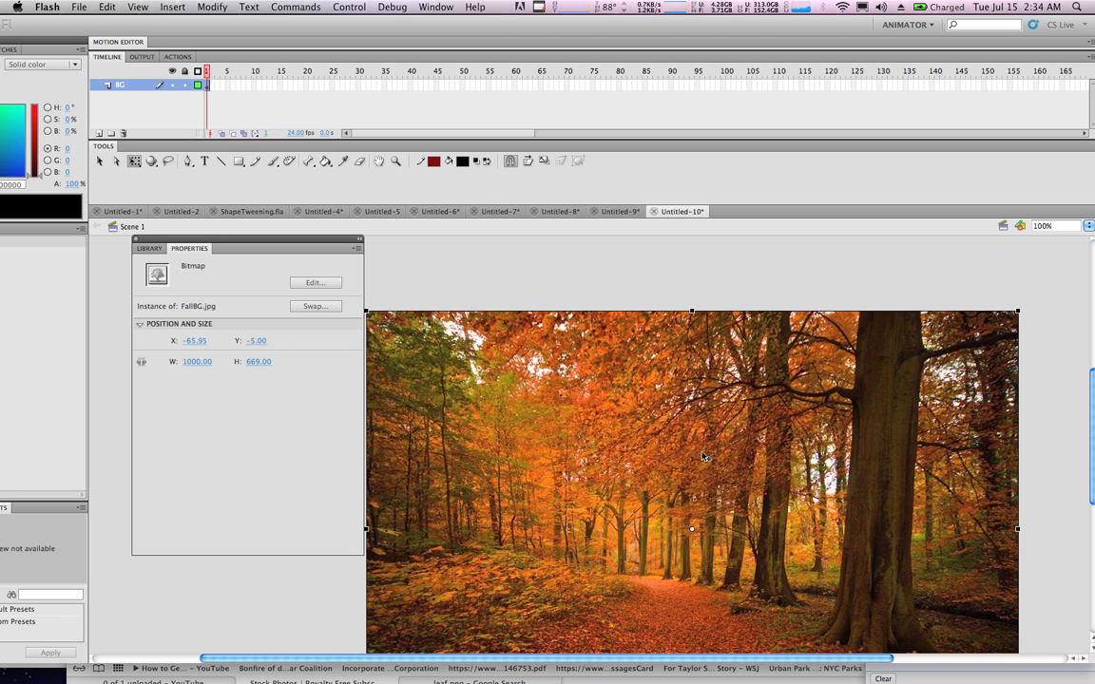
left_click_drag(647, 423, 678, 522)
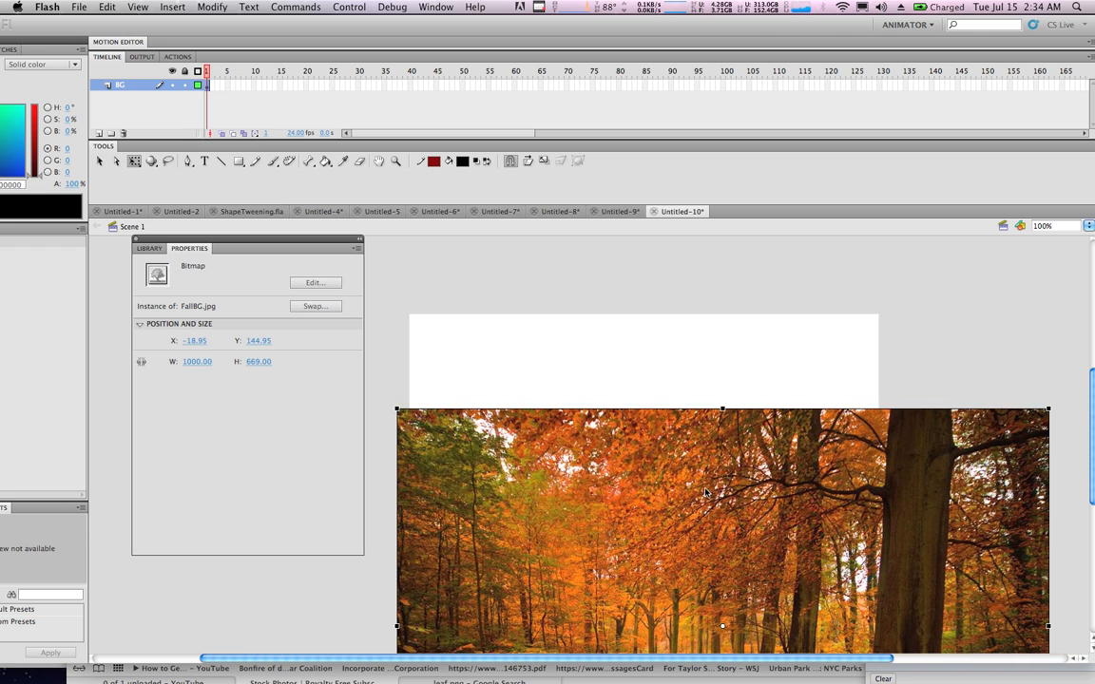
left_click(529, 324)
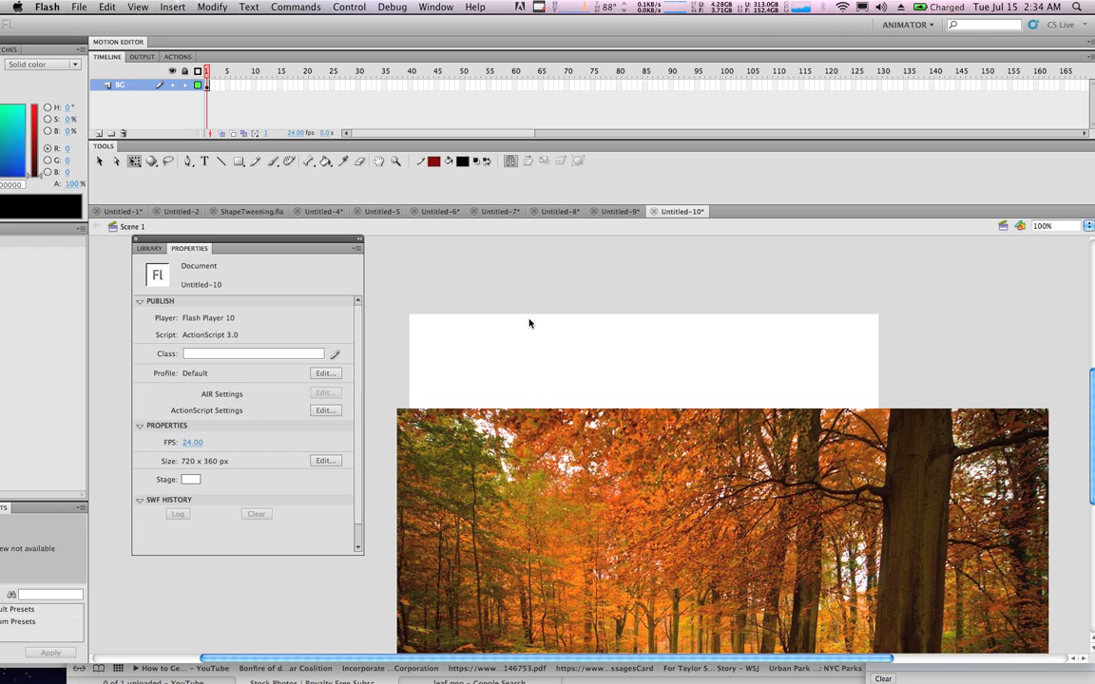
left_click(521, 412)
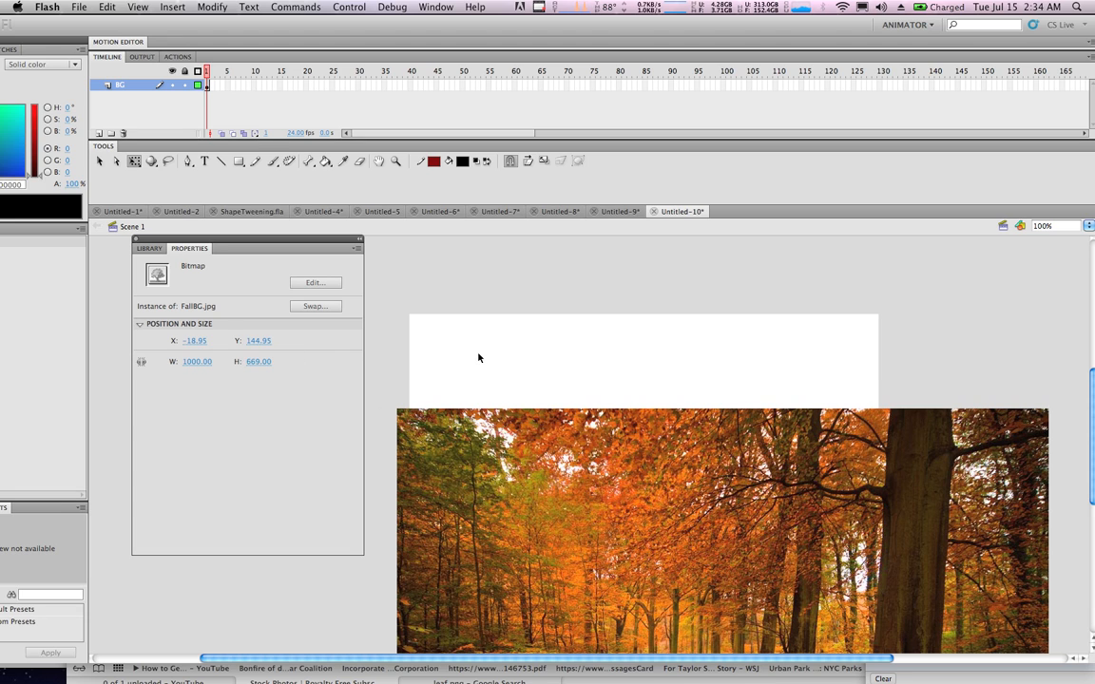
Step: Set the document height to 486 px
left_click(429, 316)
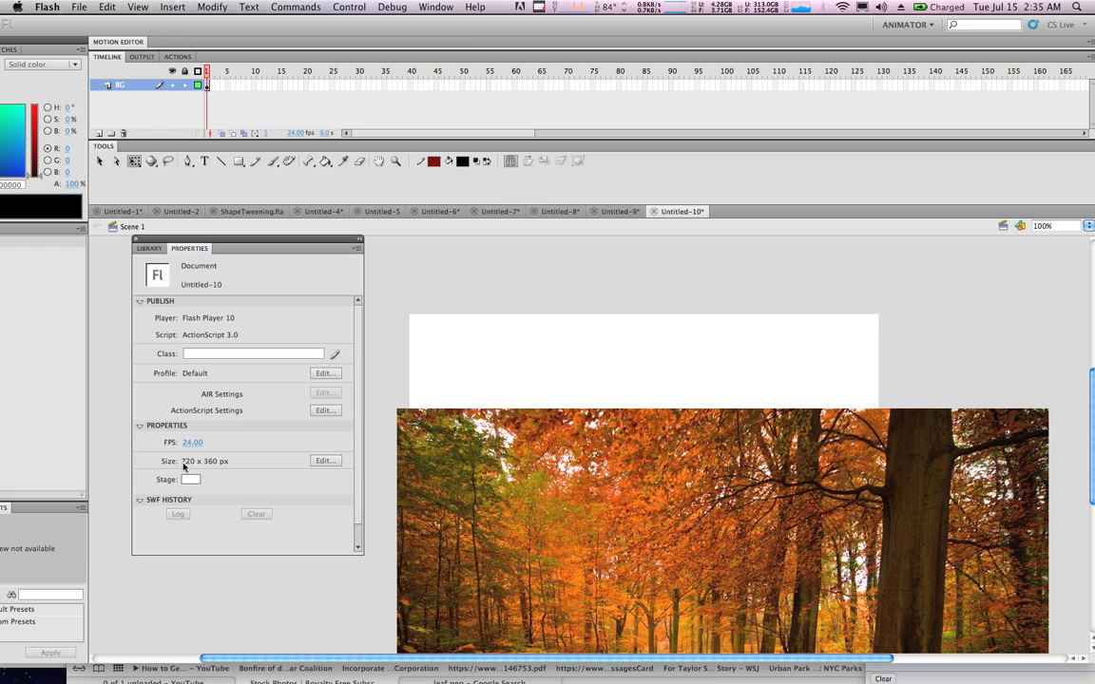
left_click(326, 461)
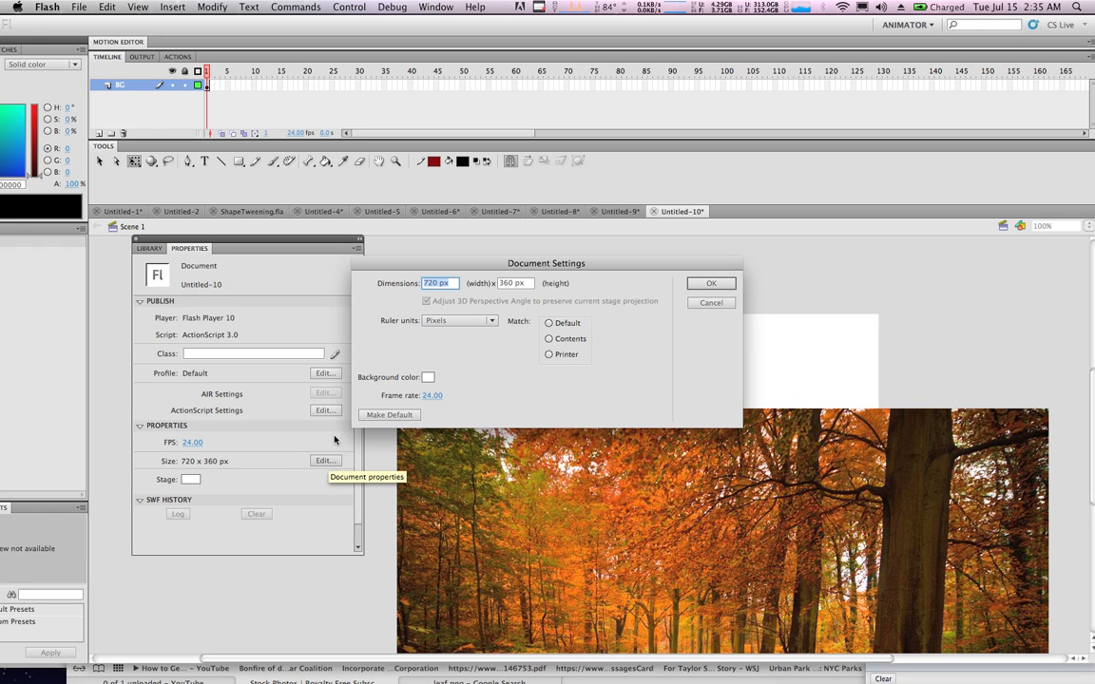
key("Tab")
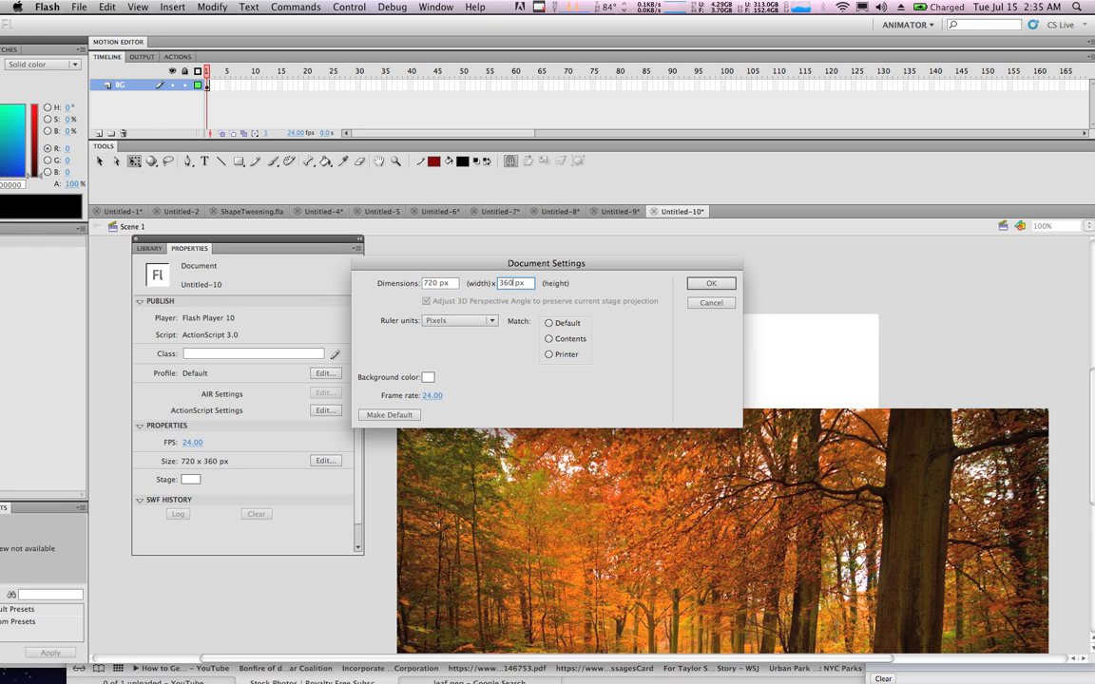
type("486")
left_click(711, 283)
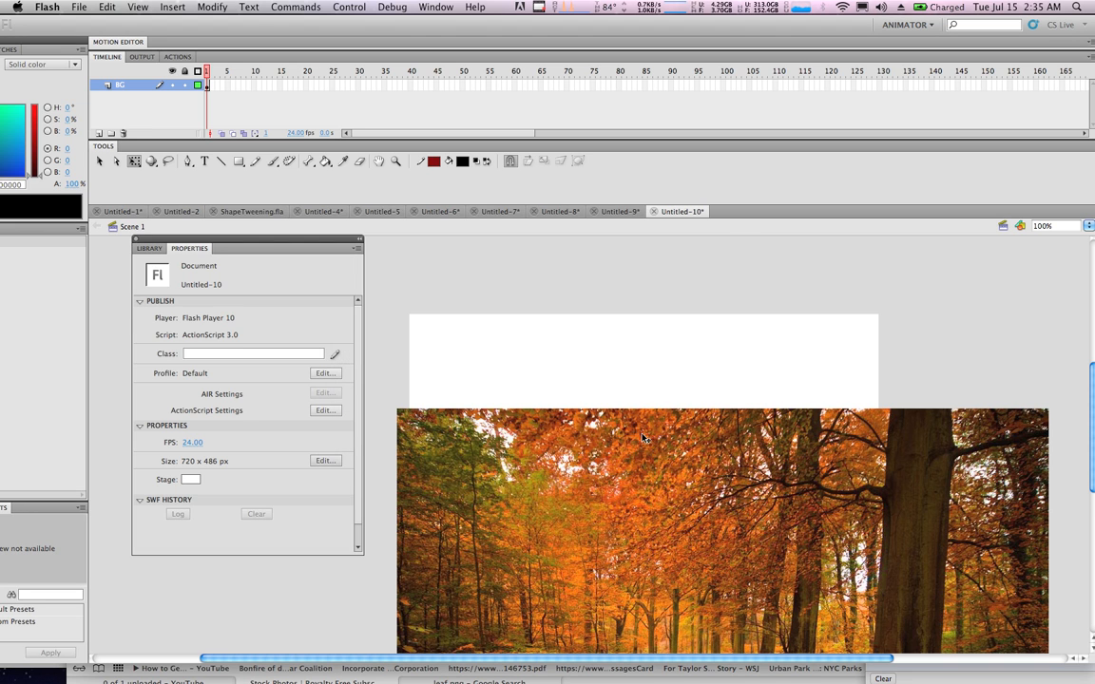
Step: Resize the forest background image to 720 wide by 486 high
left_click(568, 416)
left_click_drag(859, 501, 843, 379)
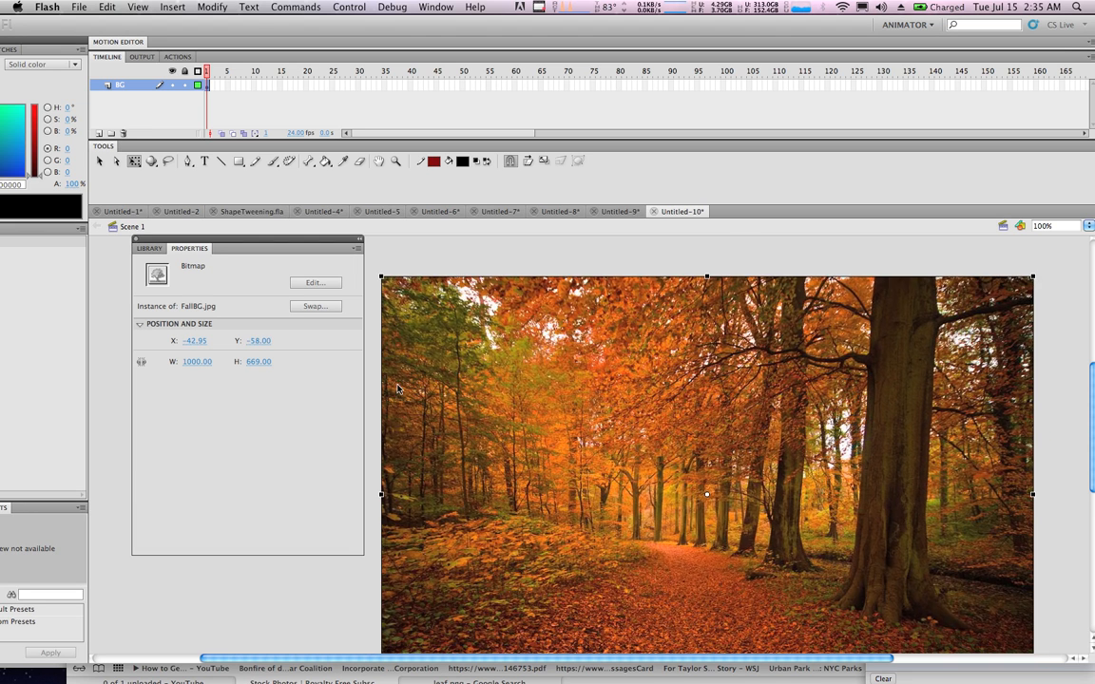
left_click(197, 362)
type("720")
key("Tab")
type("4")
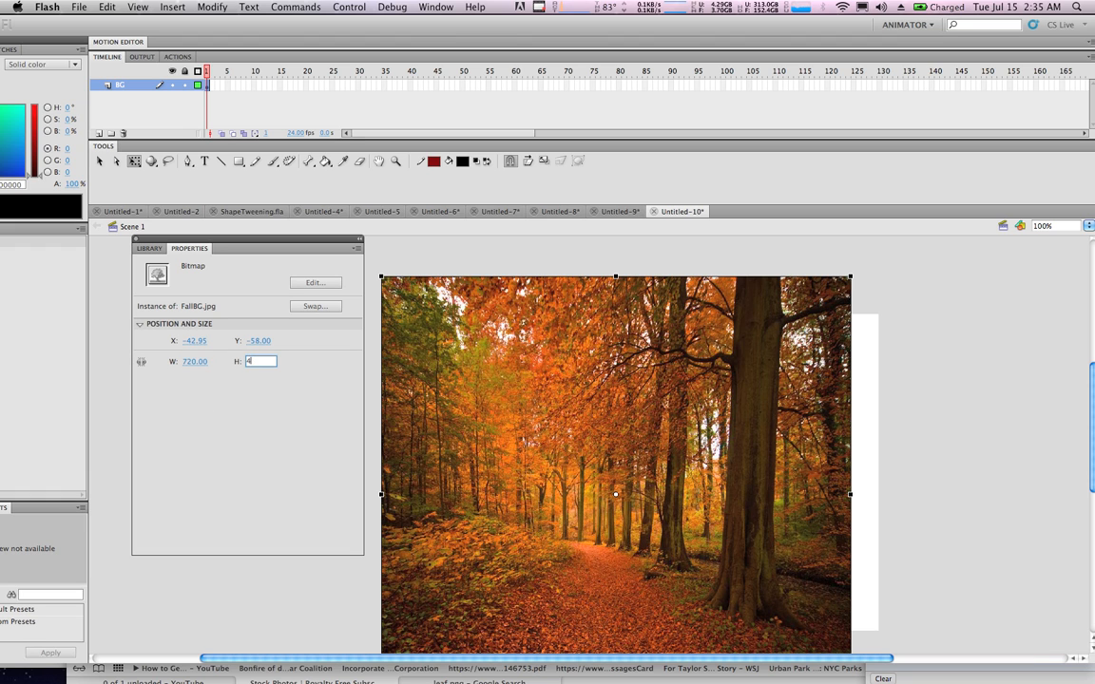
type("86")
key("Return")
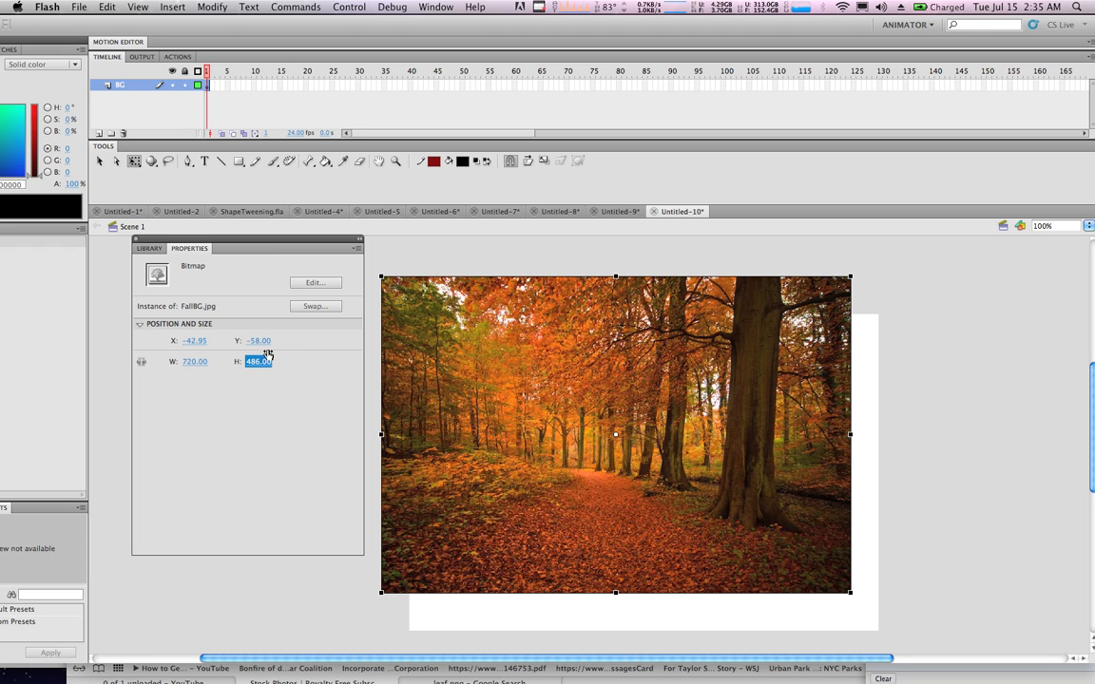
Step: Position the forest background image at X 0 and Y 0 on the stage
key("Tab")
type("0")
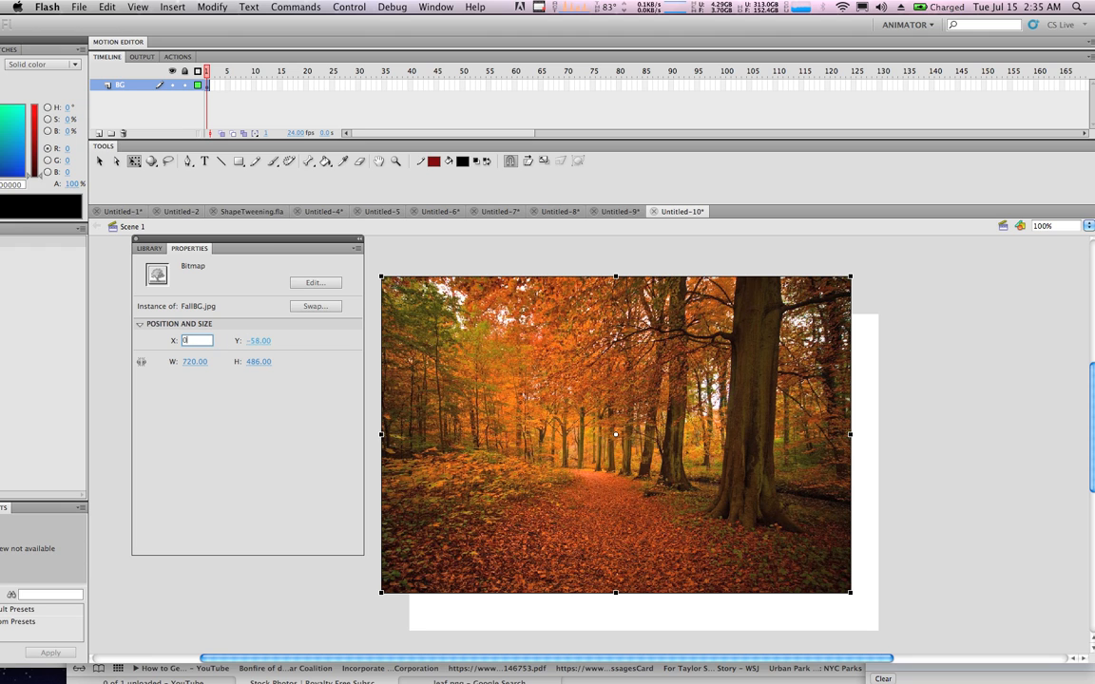
key("Tab")
type("0")
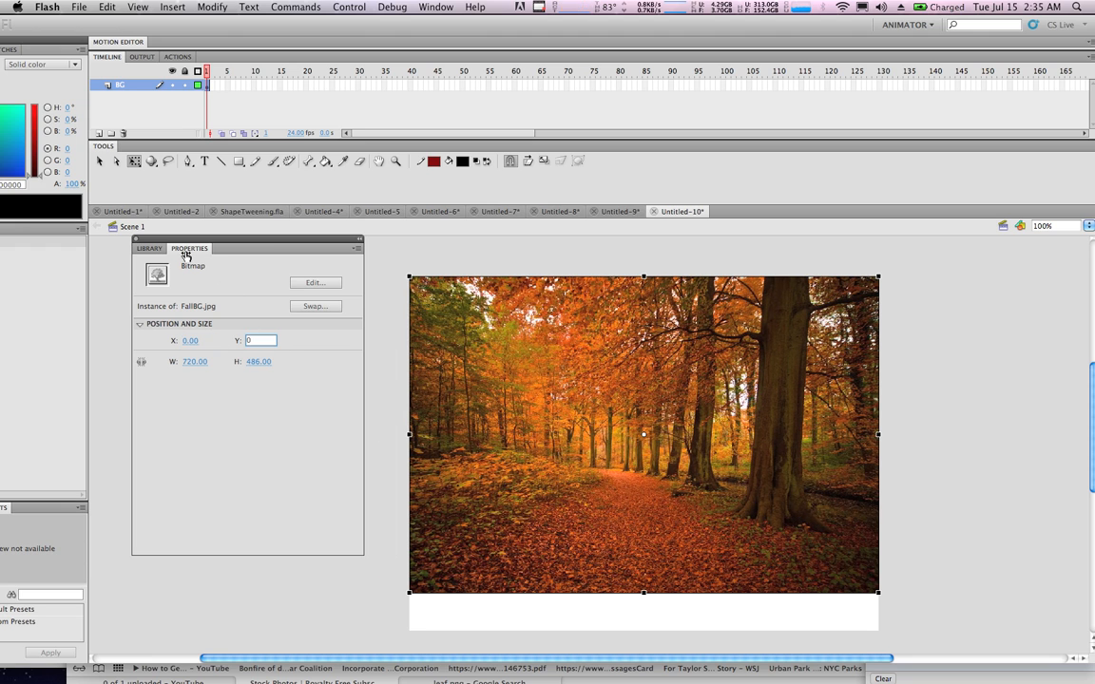
key("Return")
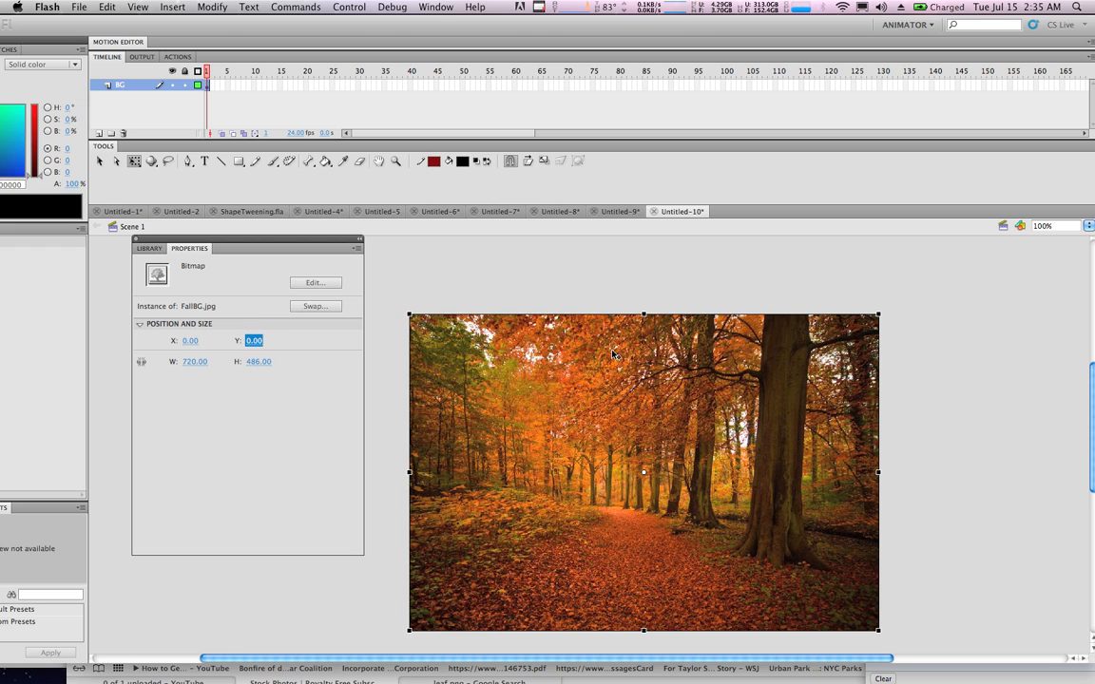
Step: Move the forest image down to Y 97, and set its Y position back to 0
left_click_drag(554, 317, 554, 379)
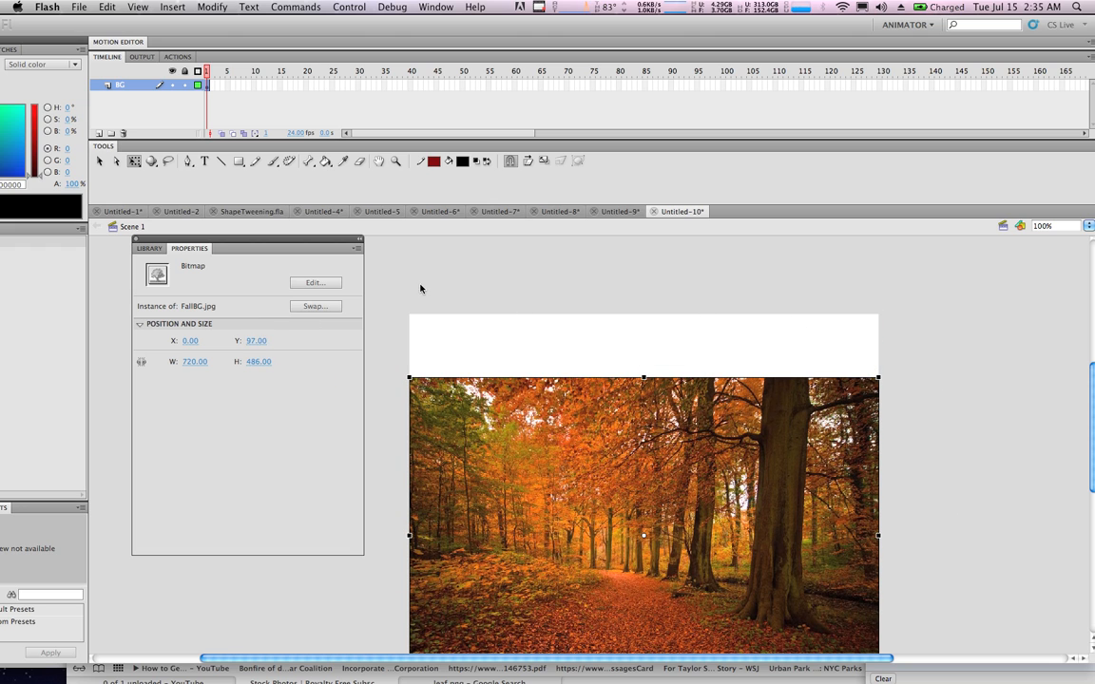
left_click(252, 341)
type("0")
key("Return")
Step: Lock the BG layer and add a new layer named leaf above it
left_click(961, 404)
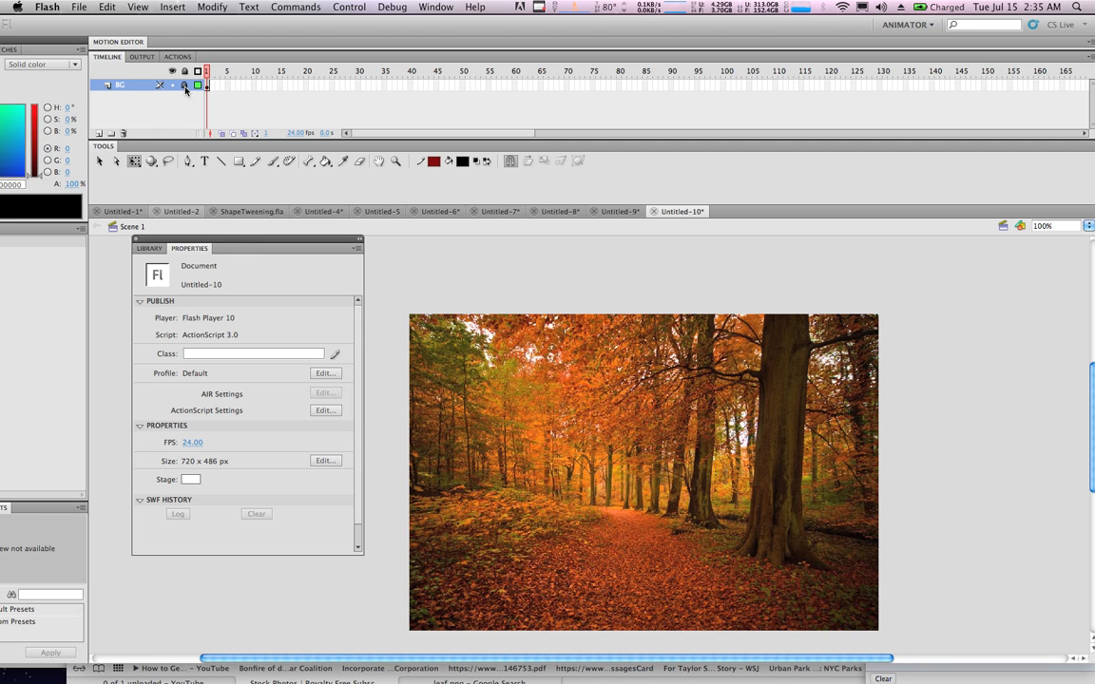
left_click(99, 134)
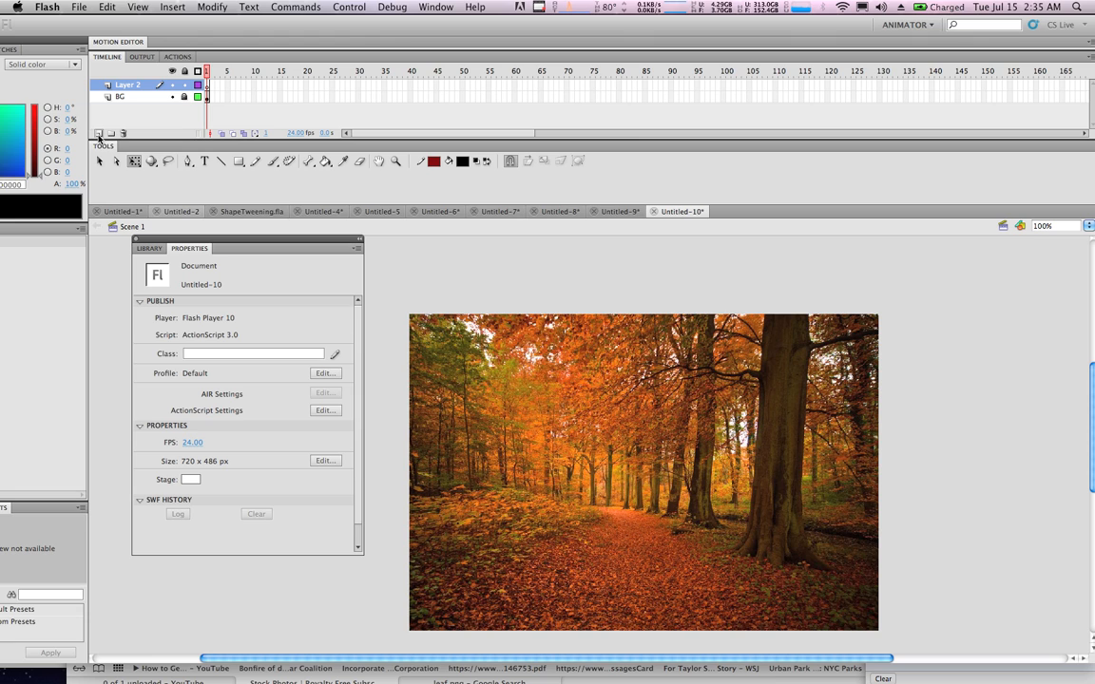
double_click(119, 84)
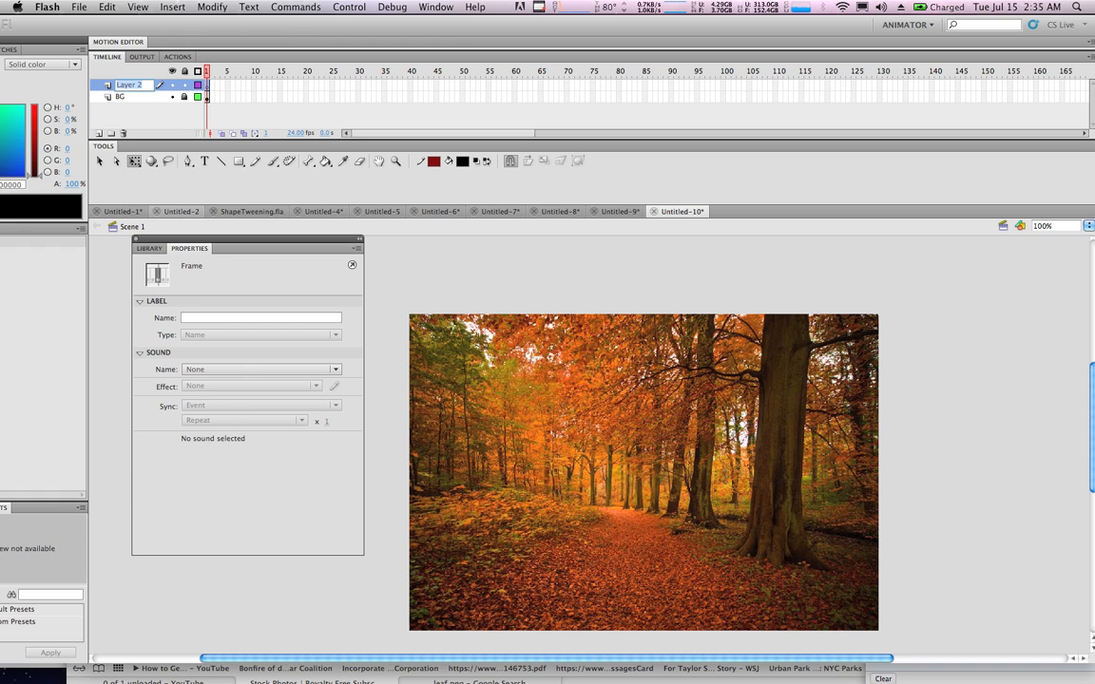
type("leaf")
key("Return")
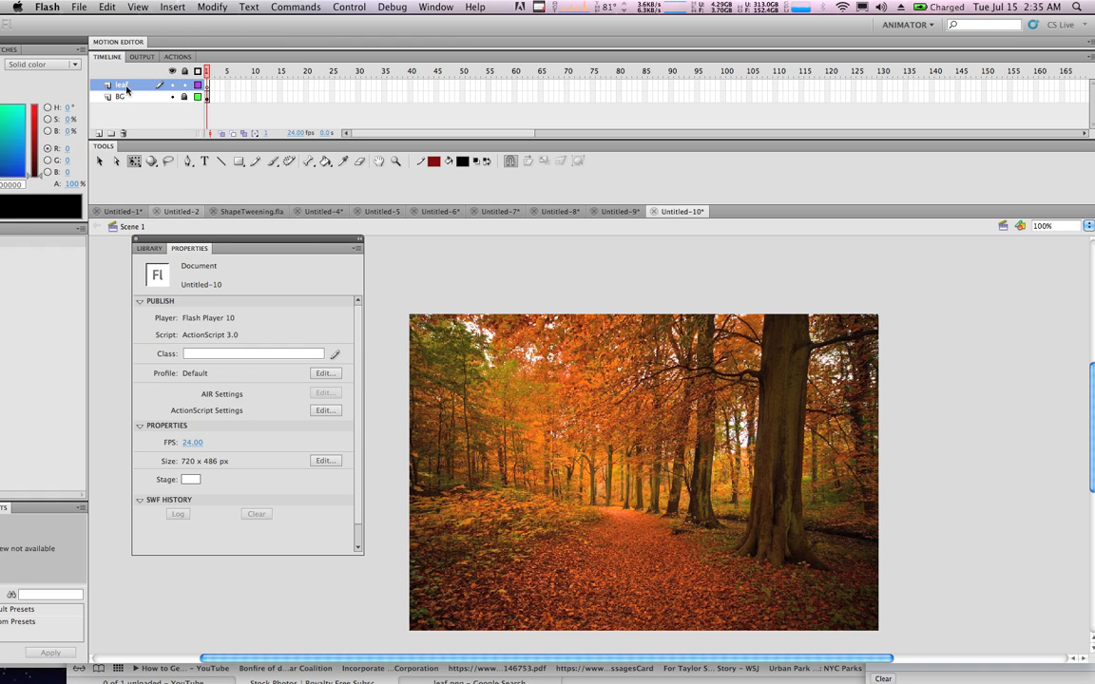
Step: Import the image Theleaf.png onto the stage in the leaf layer
left_click(81, 8)
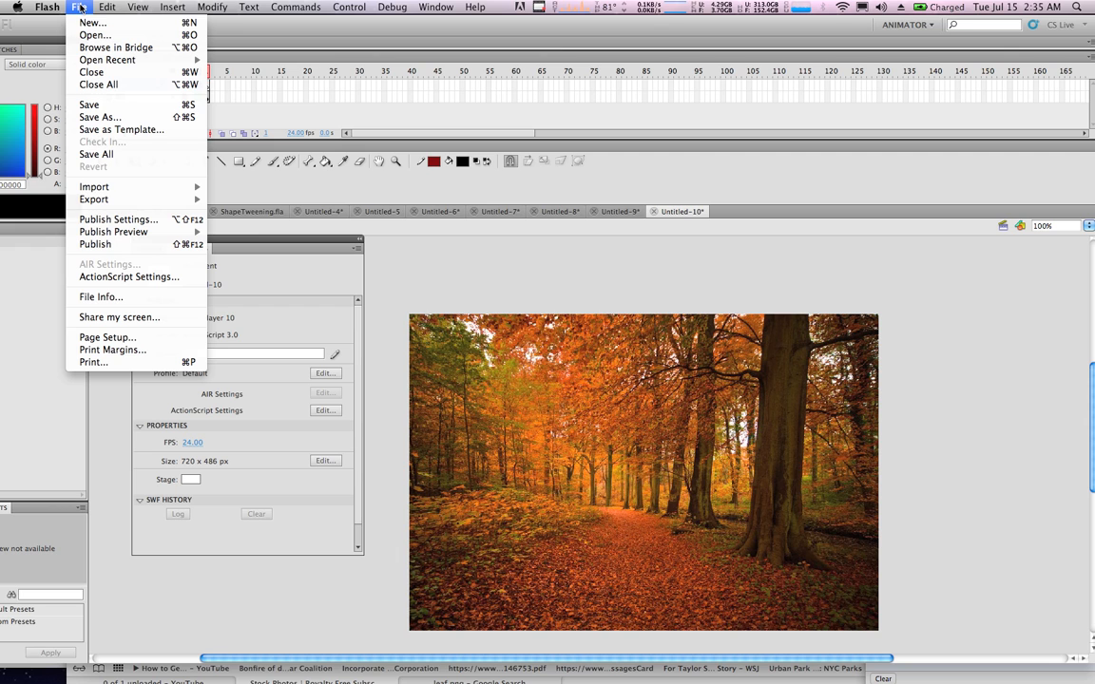
mouse_move(171, 187)
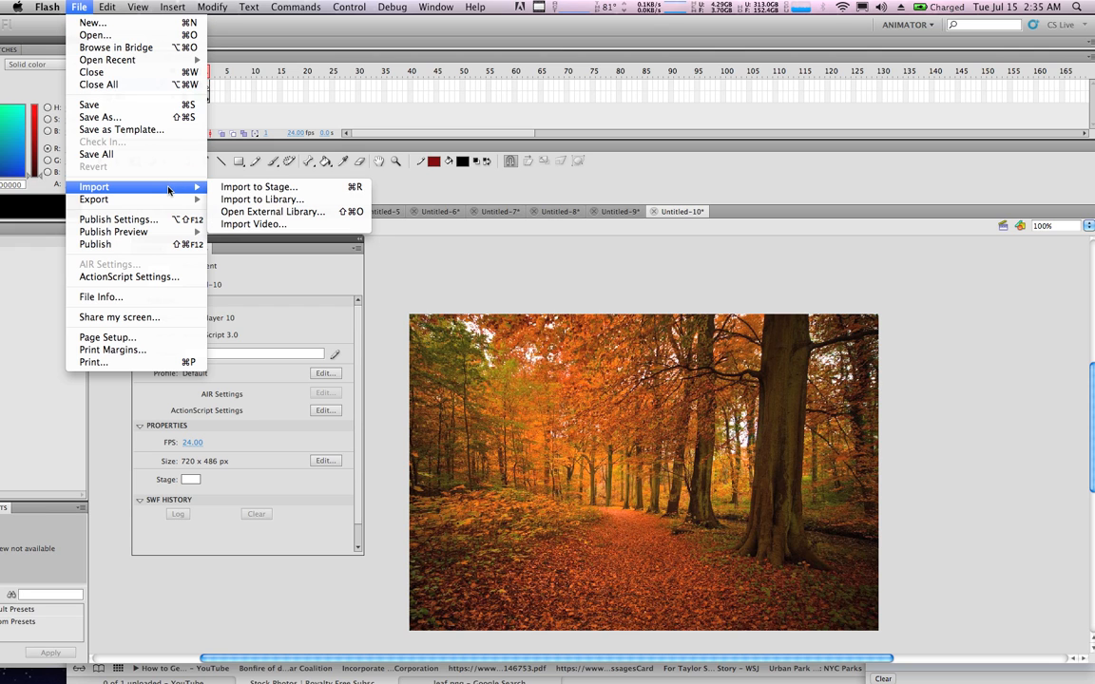
left_click(276, 188)
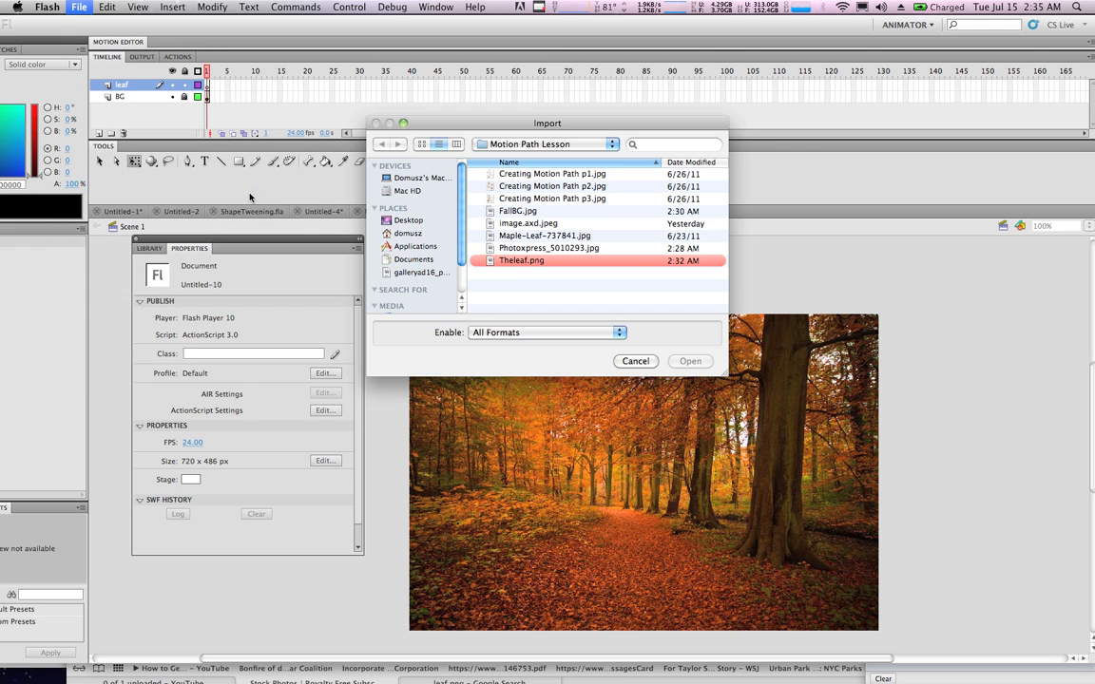
left_click(533, 266)
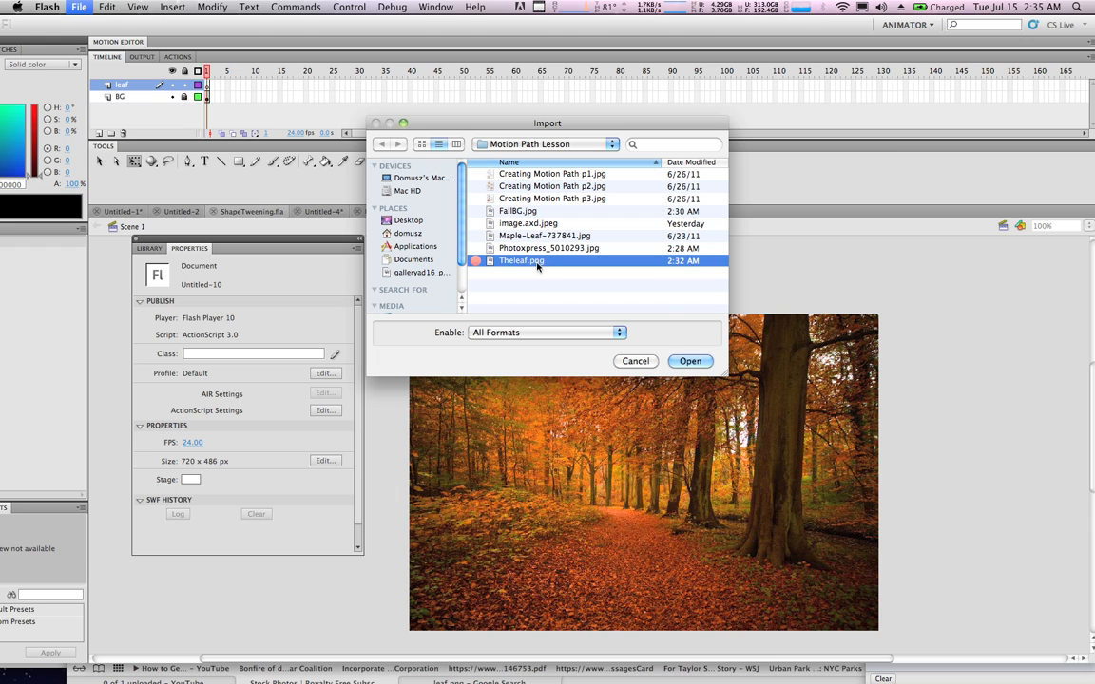
left_click(690, 362)
Step: Shrink and rotate the leaf to about 102 by 98 just above the stage's upper-left corner, with its transformation point at the stem tip
left_click_drag(540, 402, 502, 329)
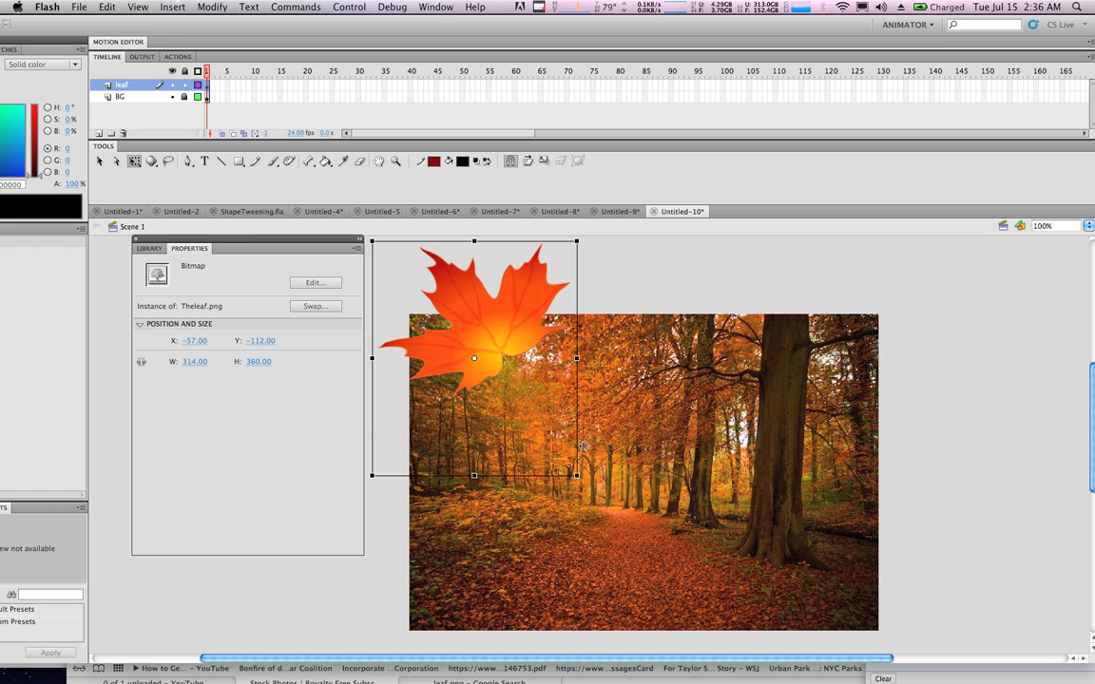
left_click_drag(576, 475, 497, 383)
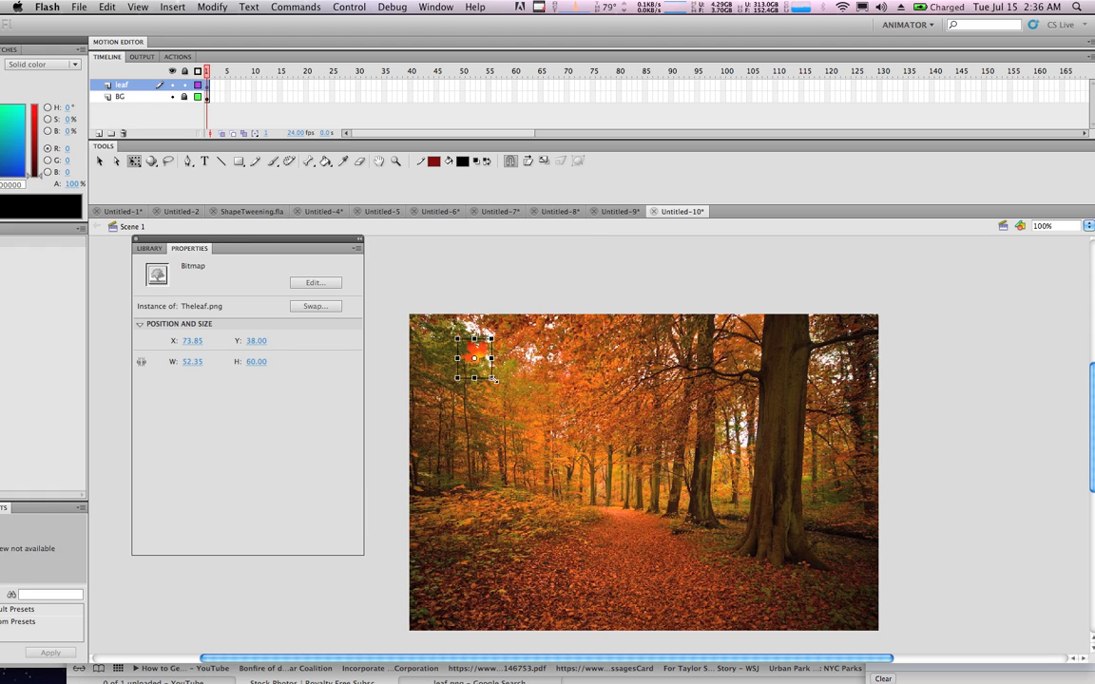
left_click_drag(501, 332, 414, 287)
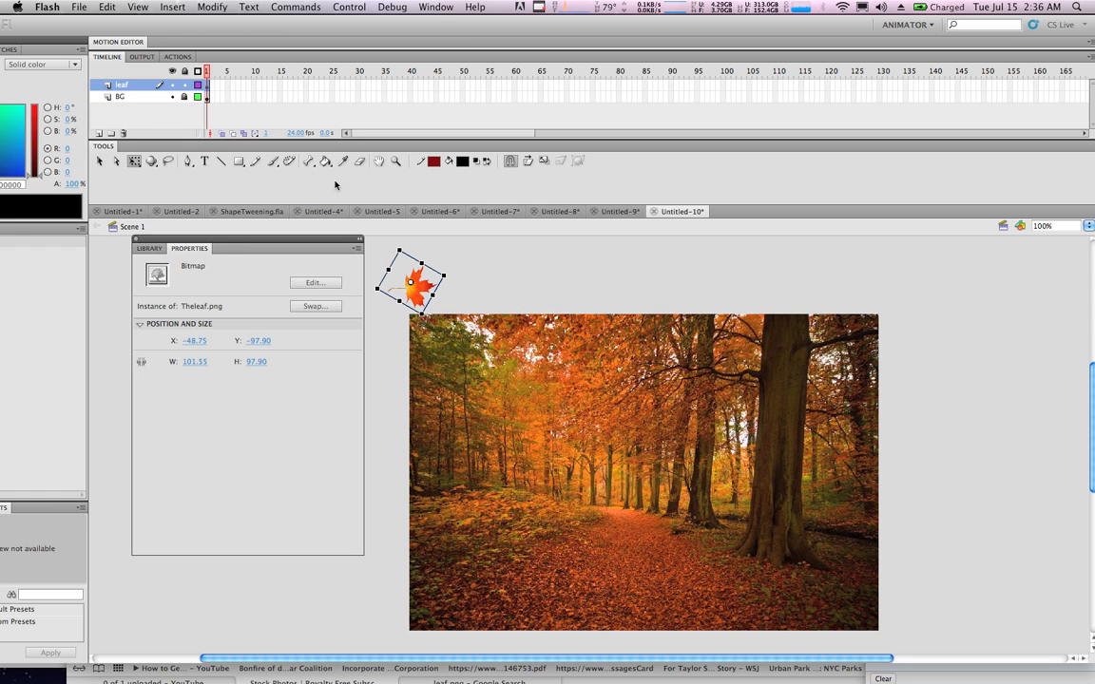
left_click_drag(410, 283, 391, 290)
Step: Insert keyframes at frame 100 on both the leaf and BG layers
left_click(723, 95)
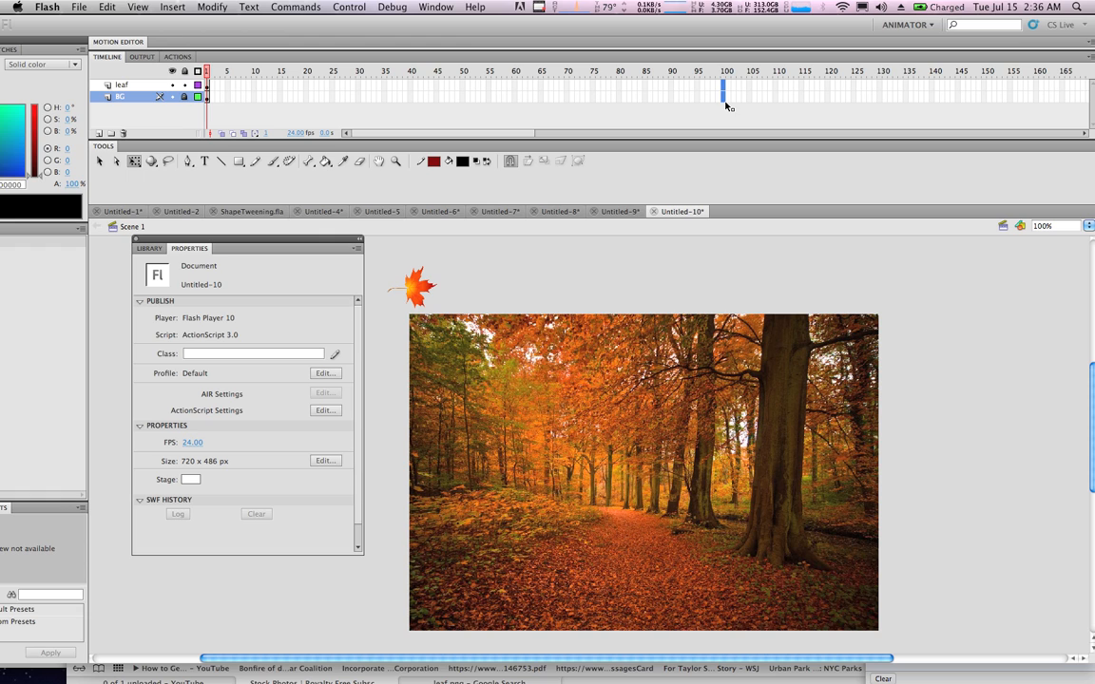
key("F5")
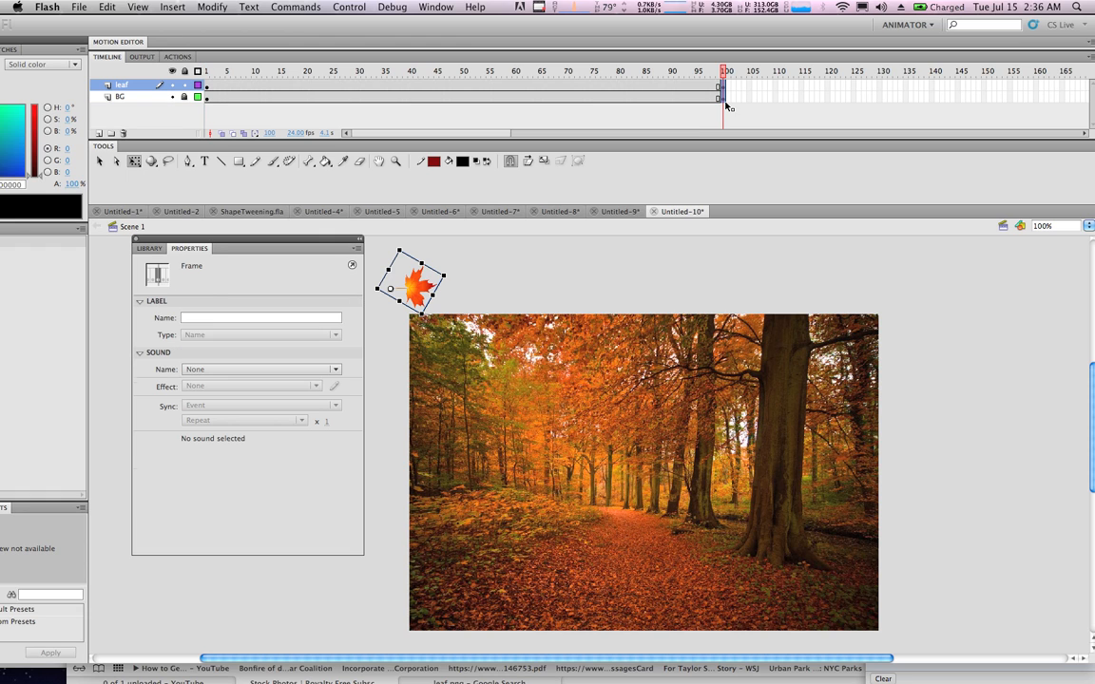
left_click(668, 123)
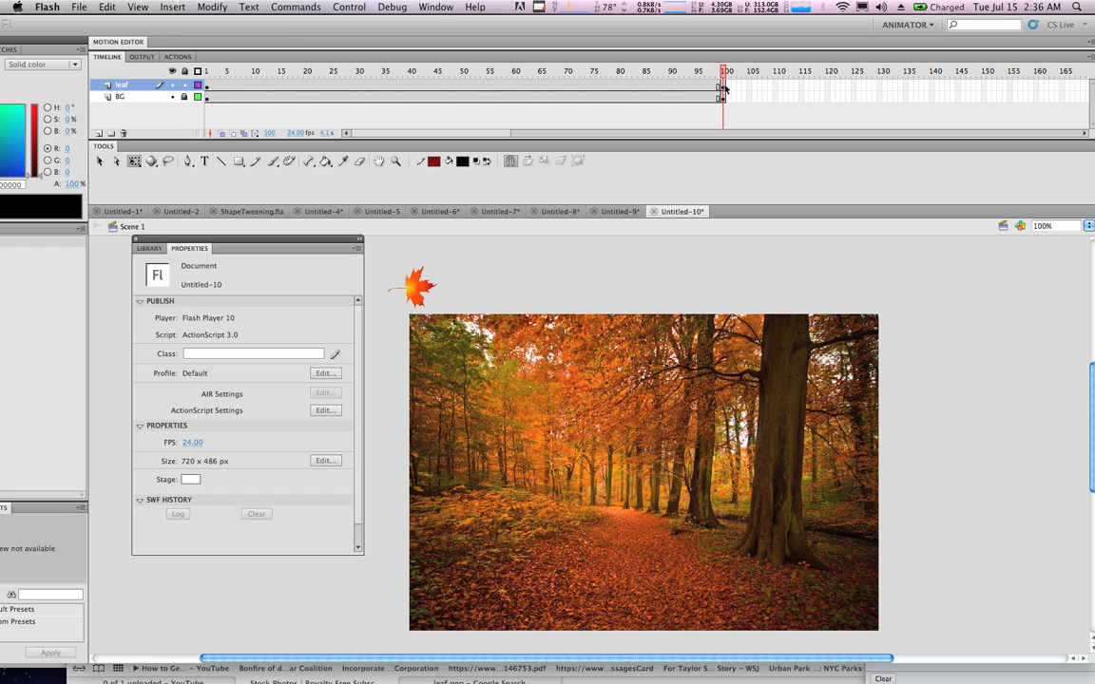
Step: At frame 100, move the leaf just outside the stage's lower-right corner, at about X 681 and Y 443
left_click(724, 88)
left_click_drag(426, 285, 907, 635)
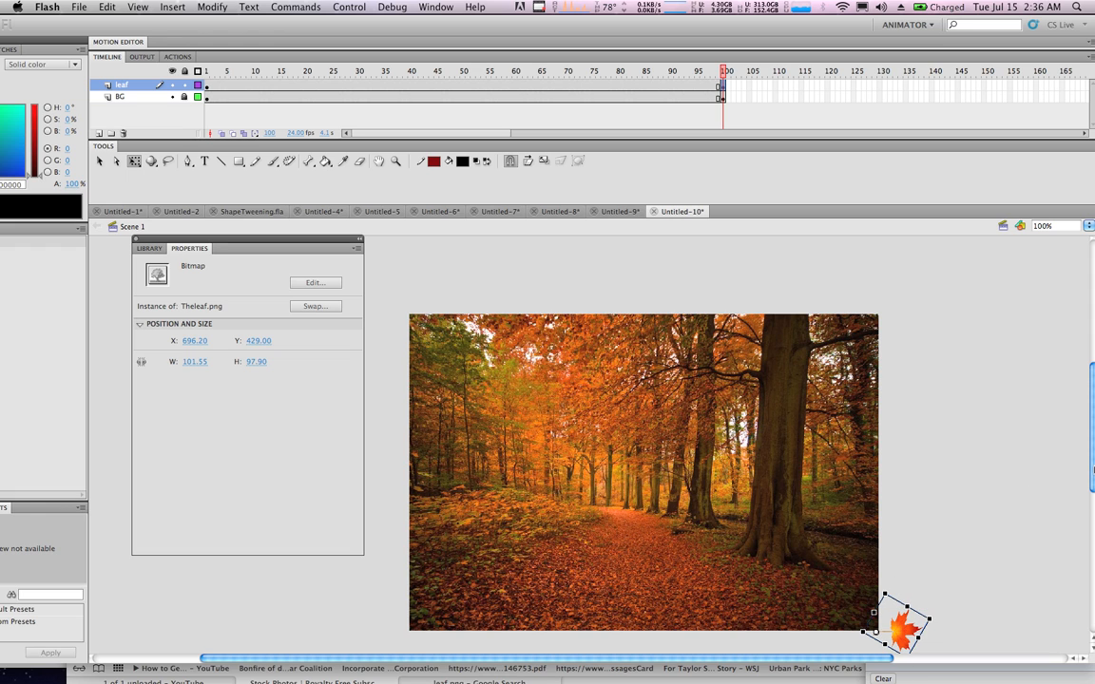
scroll(644, 466, "down", 2)
left_click_drag(905, 609, 895, 621)
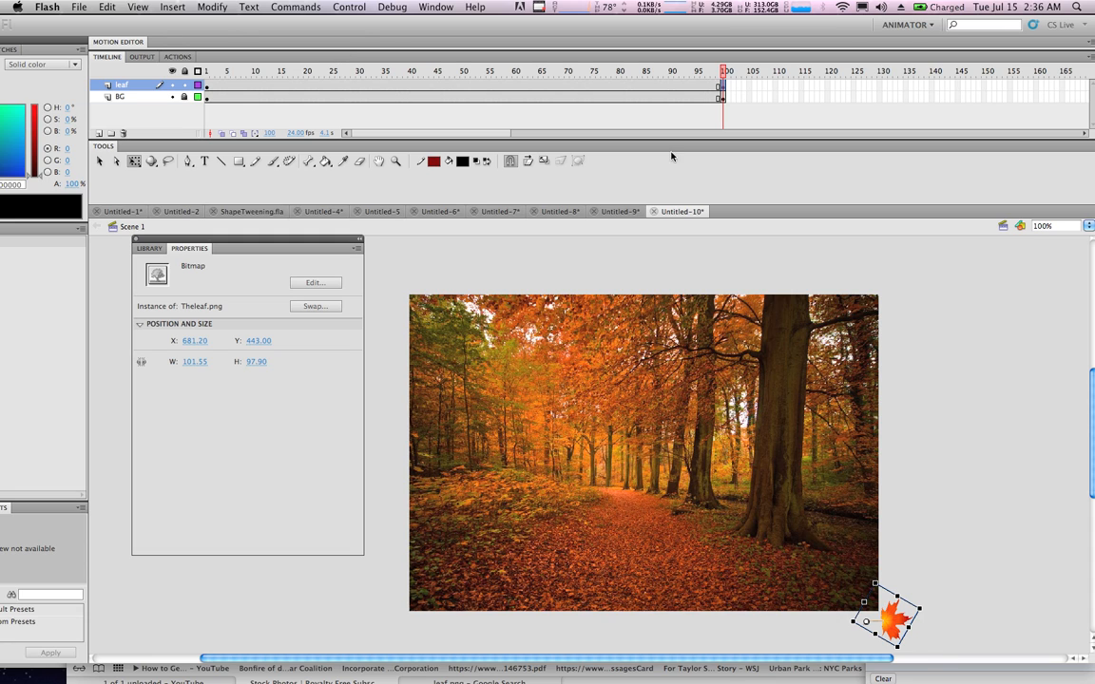
Step: Create a classic tween on the leaf layer from frame 1 to frame 100
left_click_drag(361, 67, 207, 84)
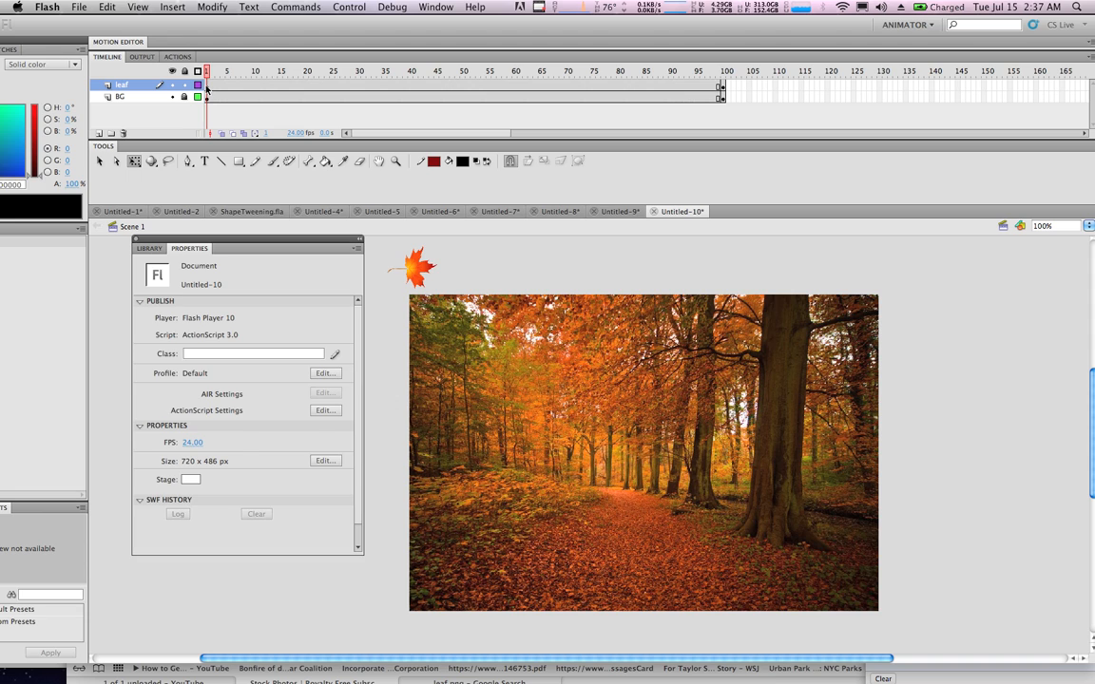
left_click(209, 87)
left_click(722, 86, "shift")
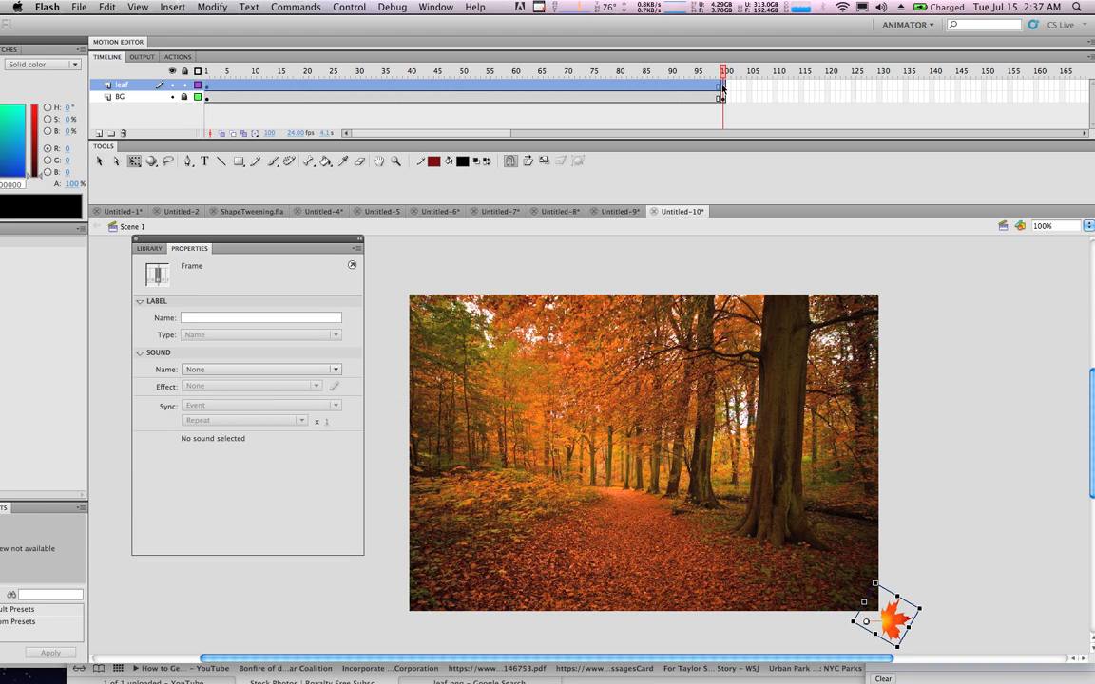
left_click(149, 86)
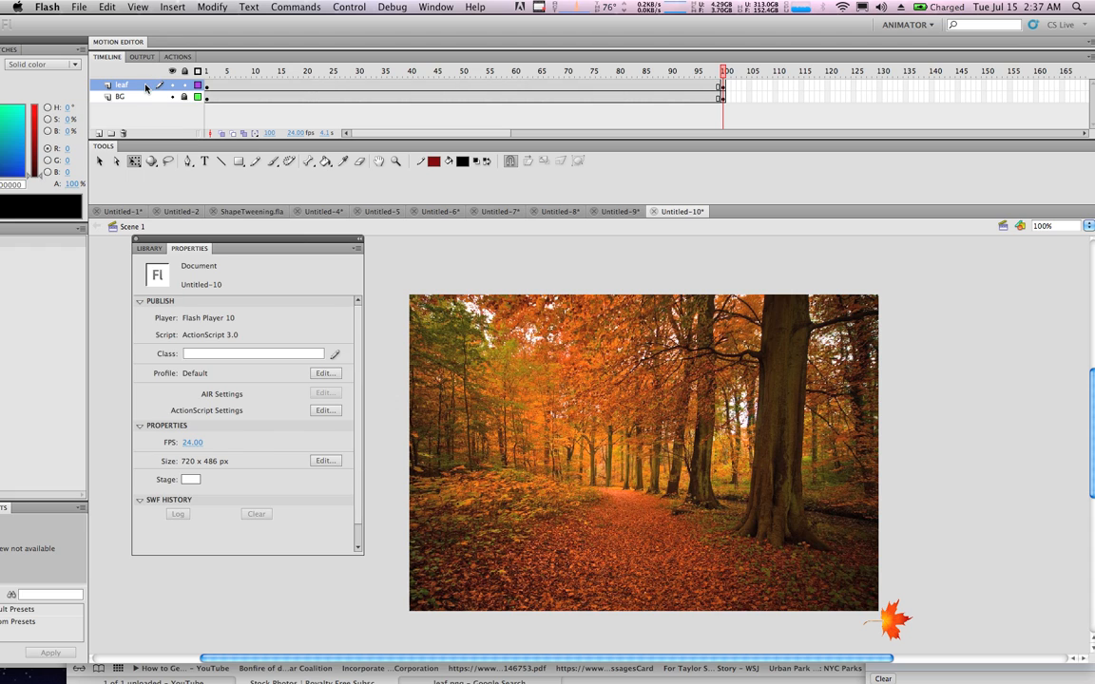
left_click(145, 87)
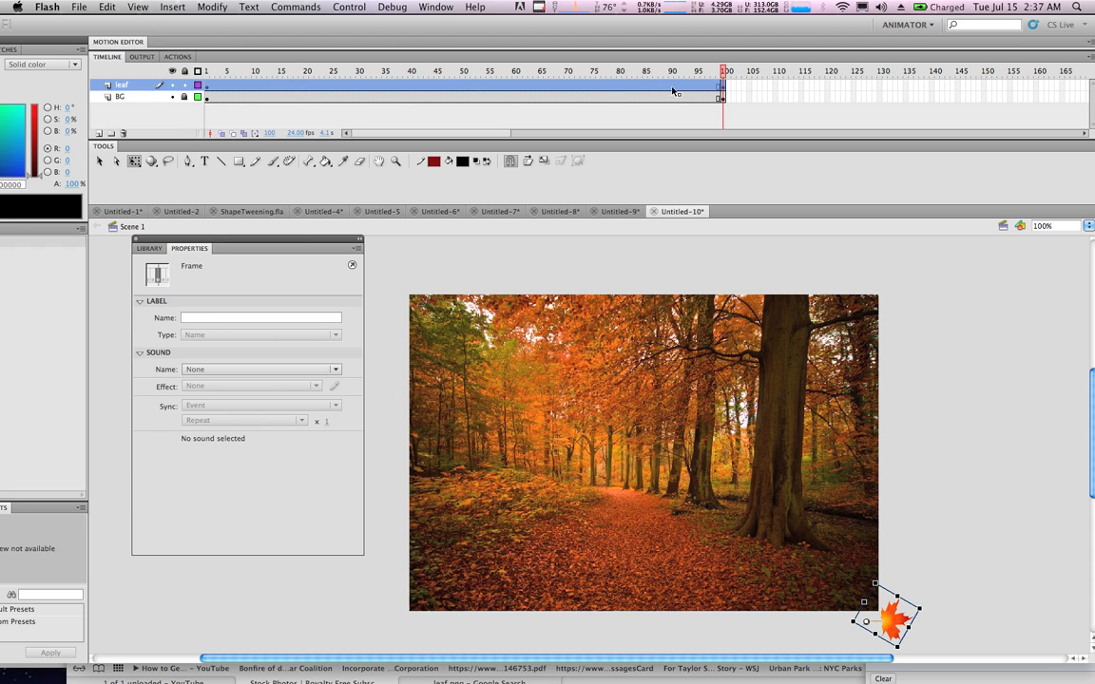
right_click(495, 86)
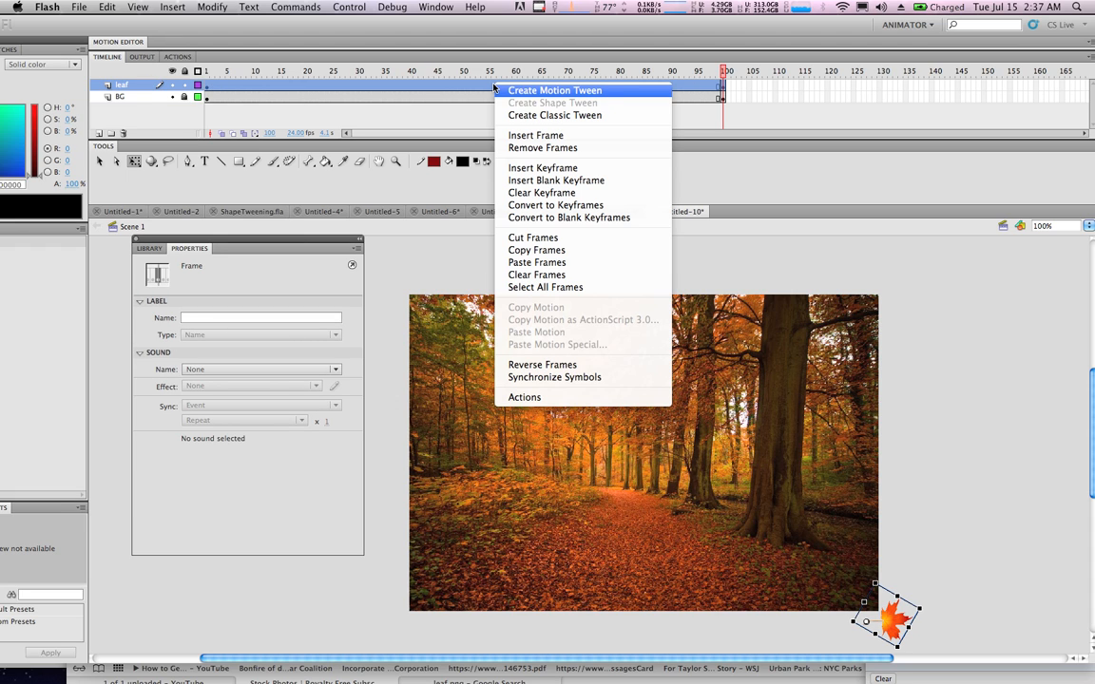
left_click(571, 116)
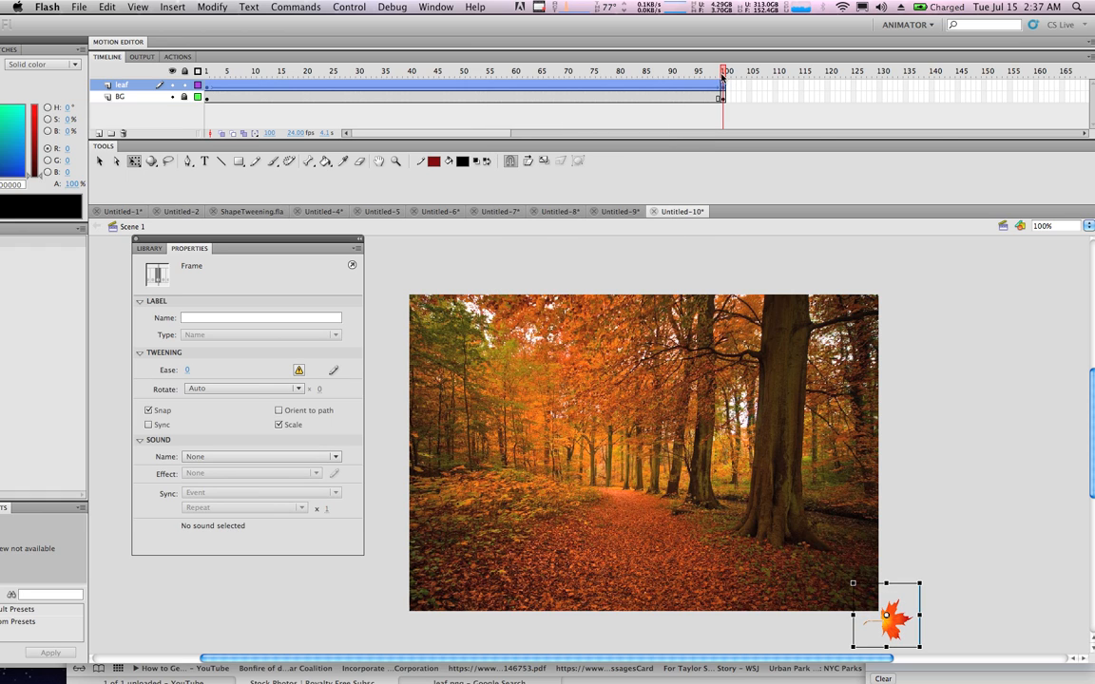
Step: Move the tweened leaf's transformation point to the tip of its stem at frame 100 and at frame 1
mouse_move(724, 77)
left_mouse_down()
mouse_move(193, 75)
mouse_move(327, 96)
mouse_move(723, 90)
left_mouse_up()
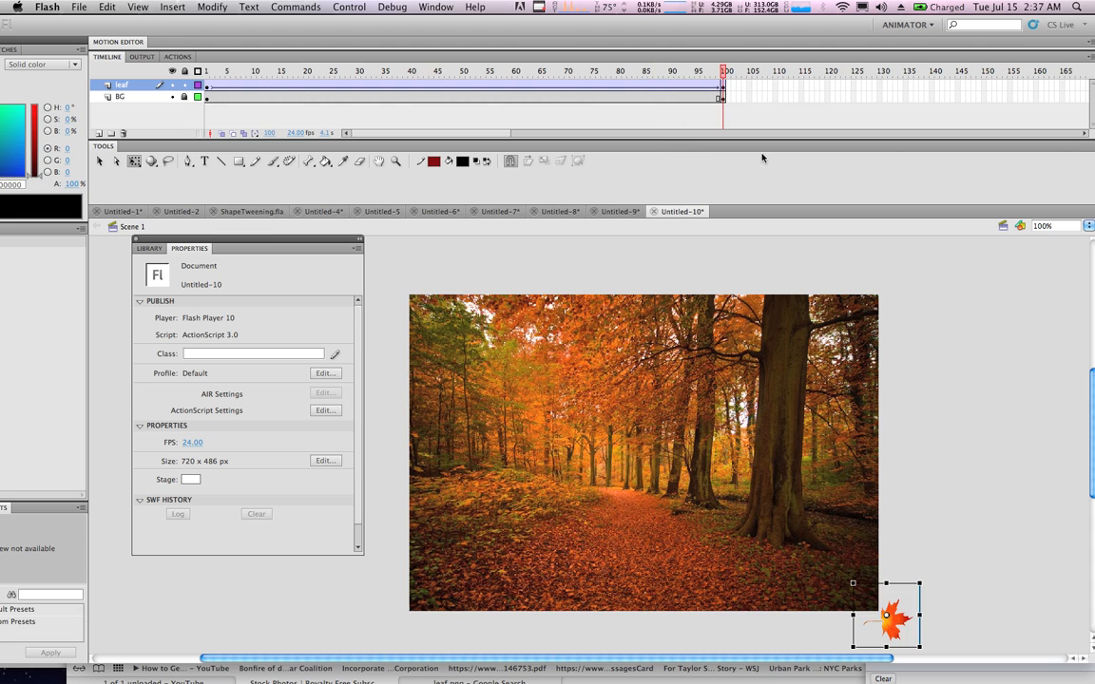
key("Return")
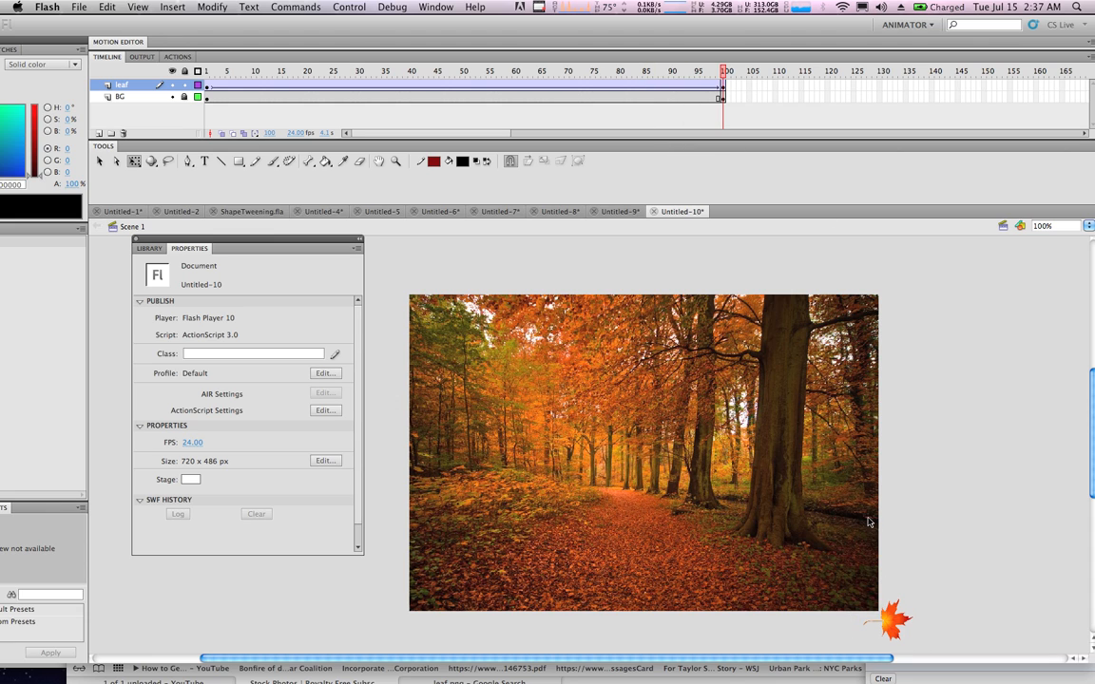
left_click(884, 619)
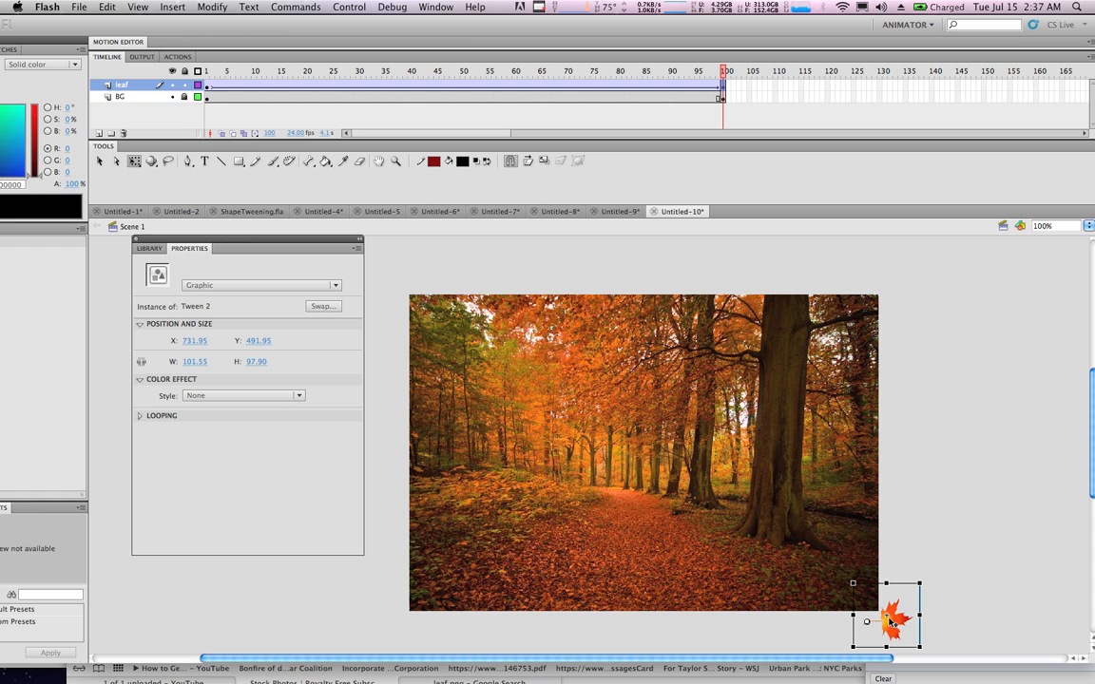
left_click_drag(433, 71, 189, 67)
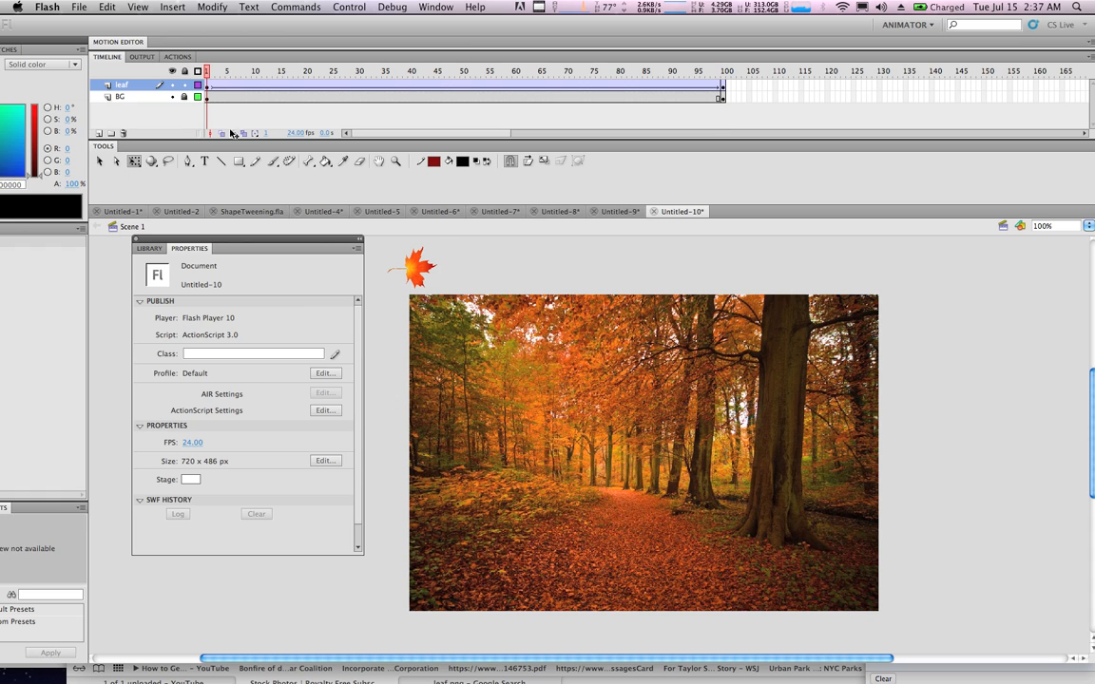
left_click(420, 283)
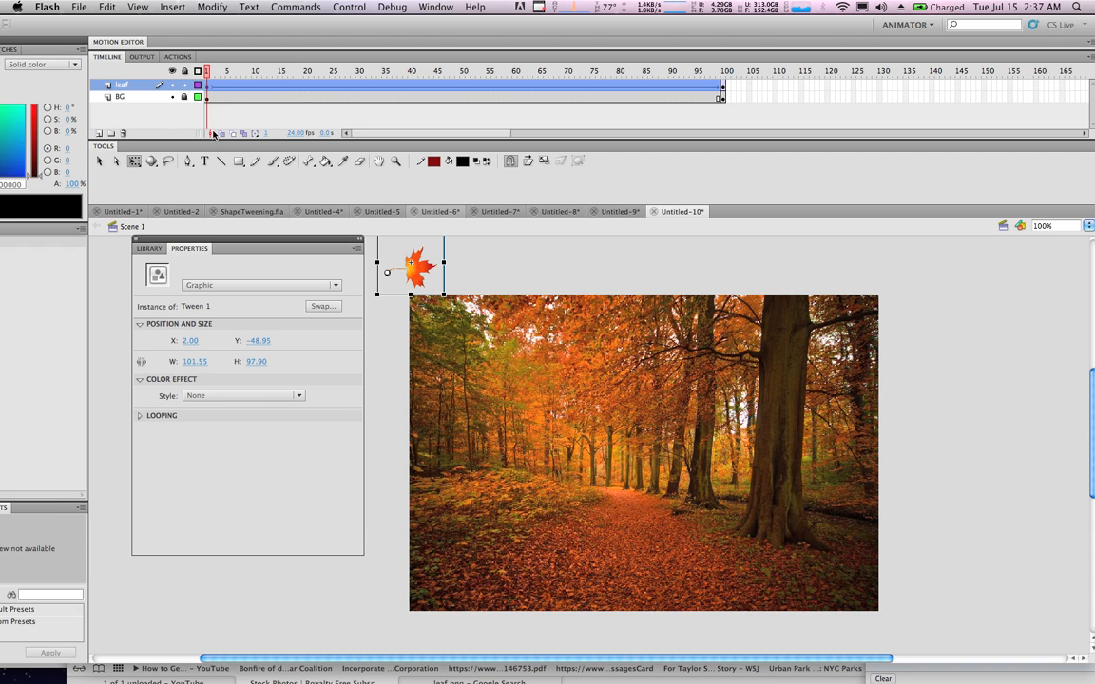
left_click(152, 116)
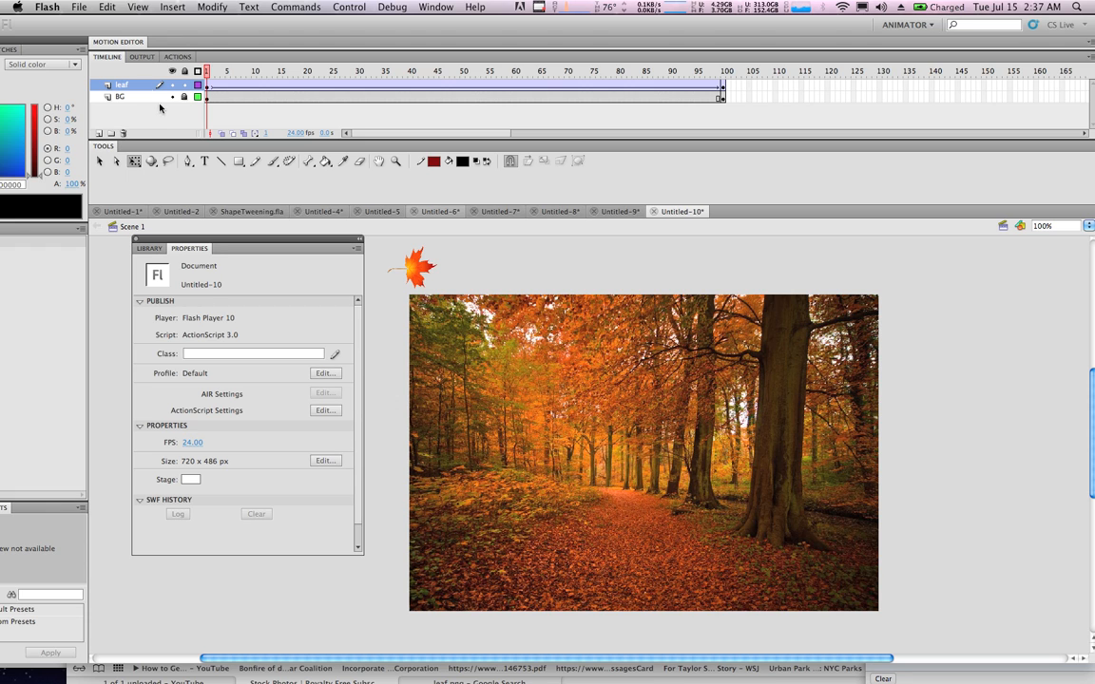
Step: Add a classic motion guide to the leaf layer
right_click(127, 86)
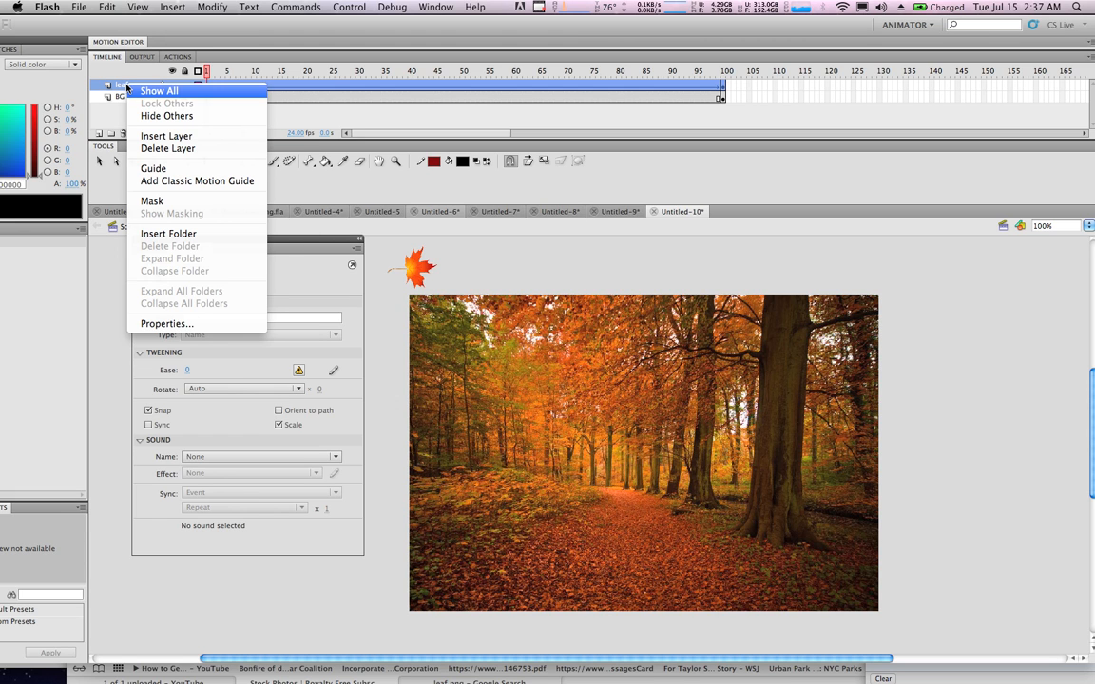
left_click(209, 182)
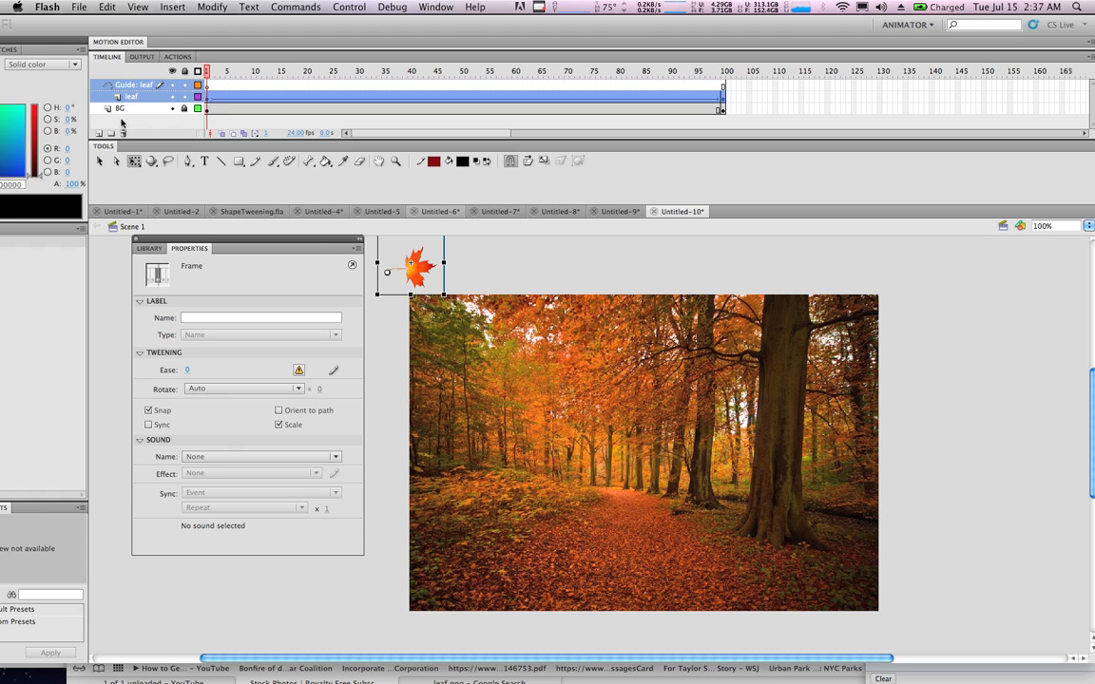
left_click(122, 121)
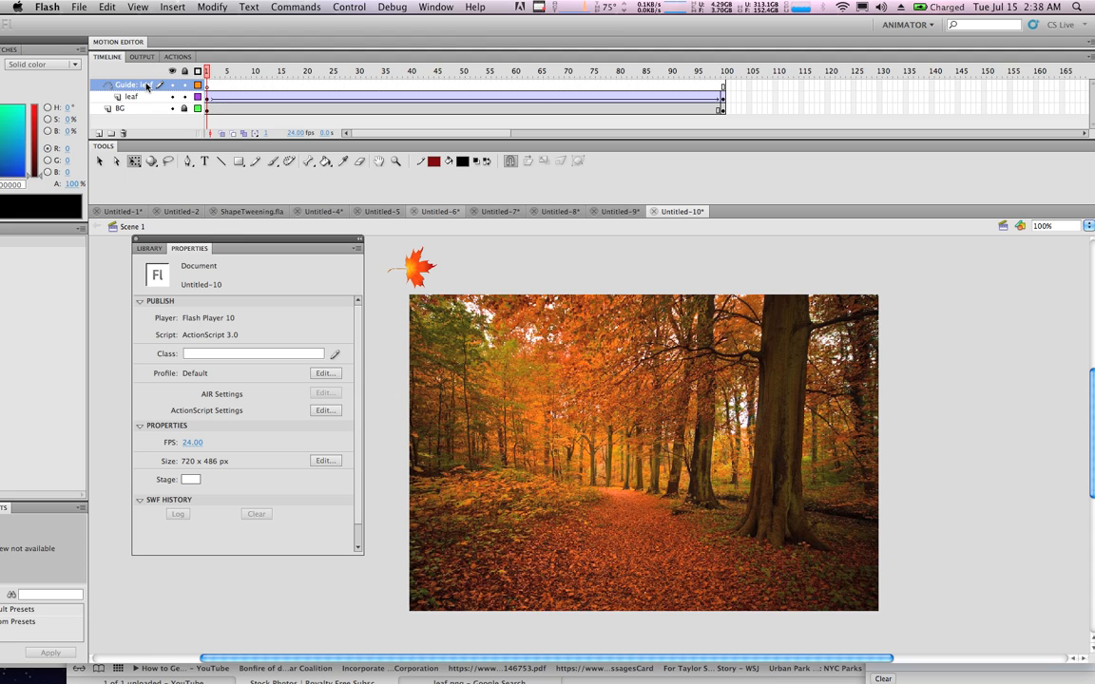
Step: Choose the Pencil tool for frame 1 of the guide layer and hide the BG layer
left_click(207, 85)
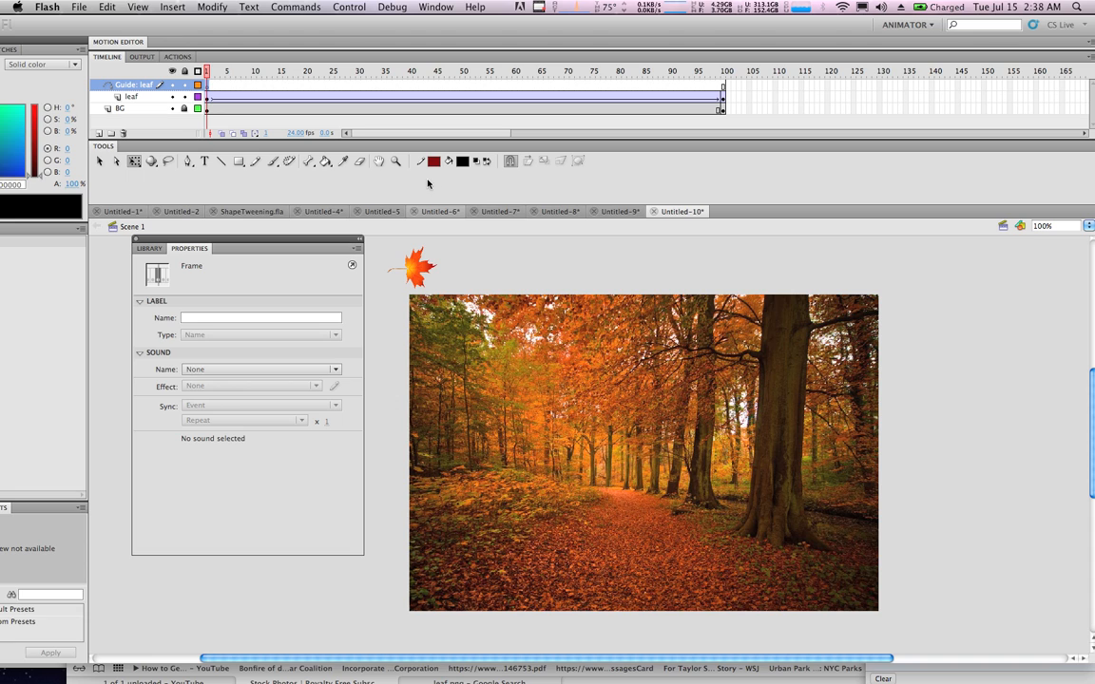
left_click(256, 162)
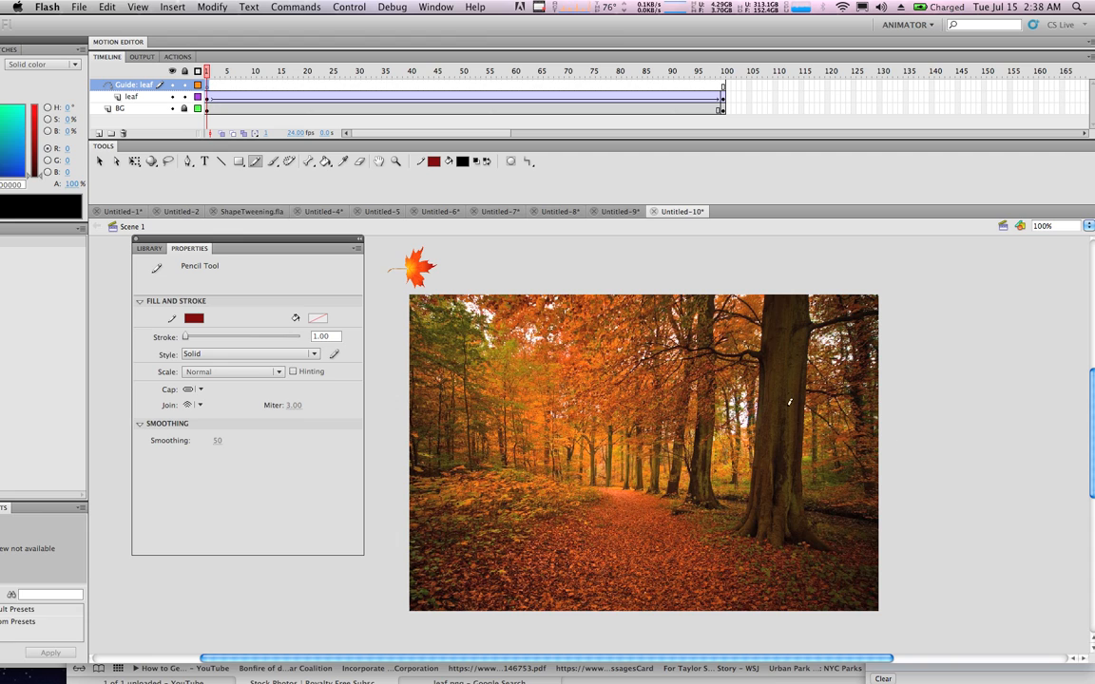
left_click(172, 109)
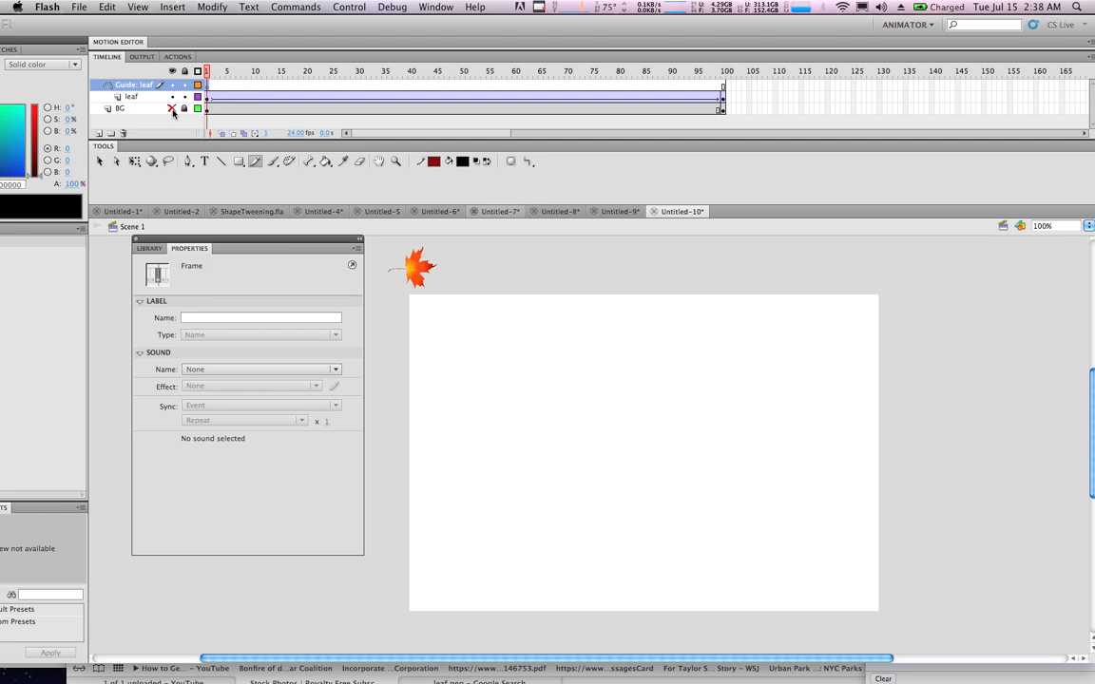
left_click(172, 109)
left_click(172, 109)
left_click(172, 110)
left_click(172, 109)
left_click(172, 110)
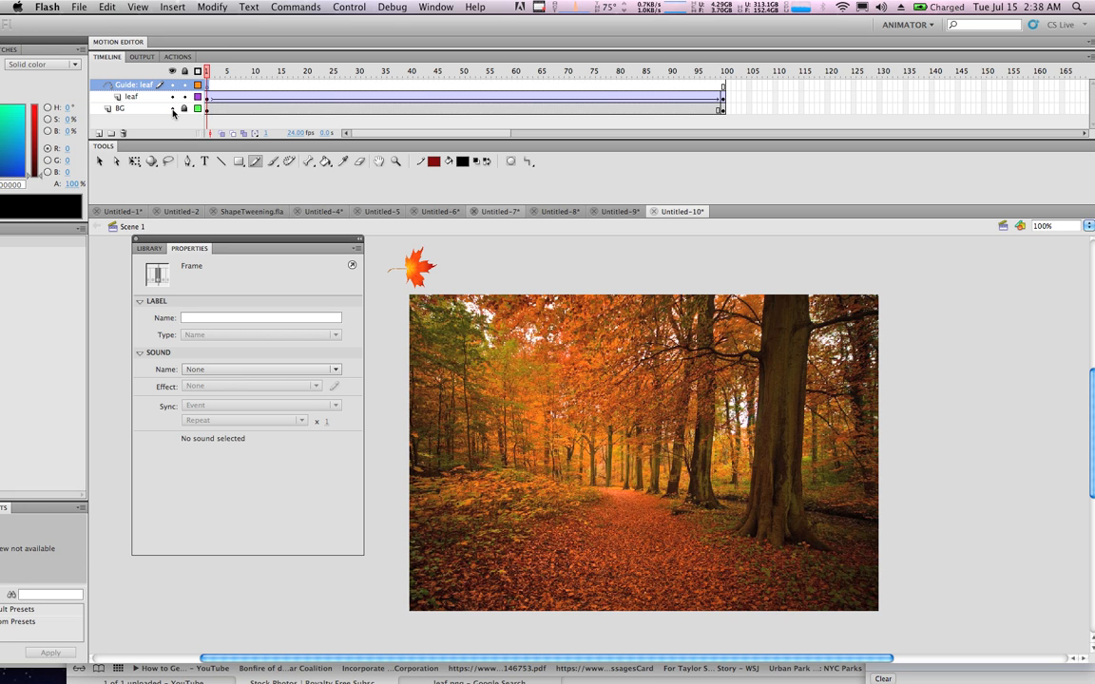
left_click(172, 109)
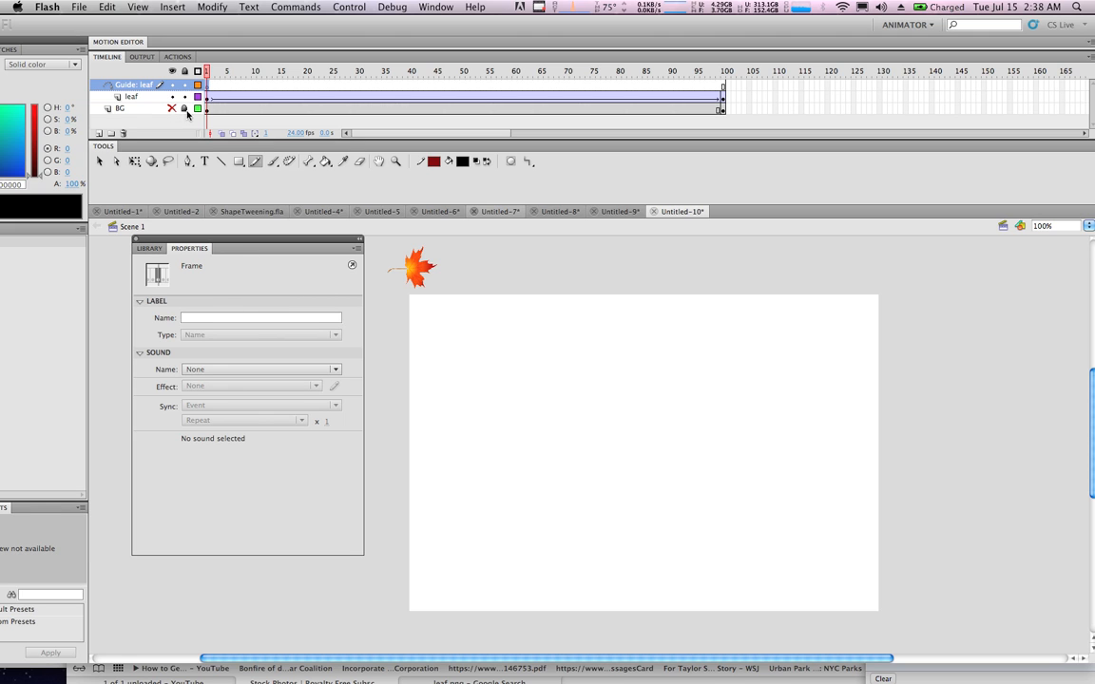
Step: Draw a looping Pencil path in frame 1 of the guide layer, from the leaf's stem to beyond the stage's lower-right edge
left_click(134, 85)
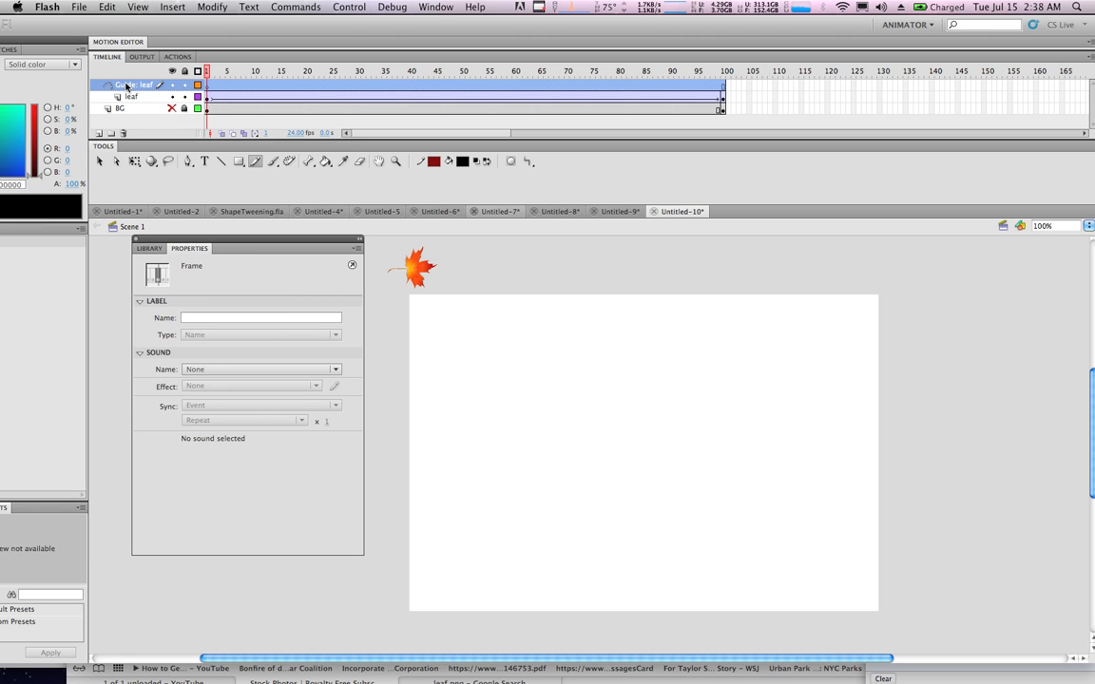
left_click(207, 88)
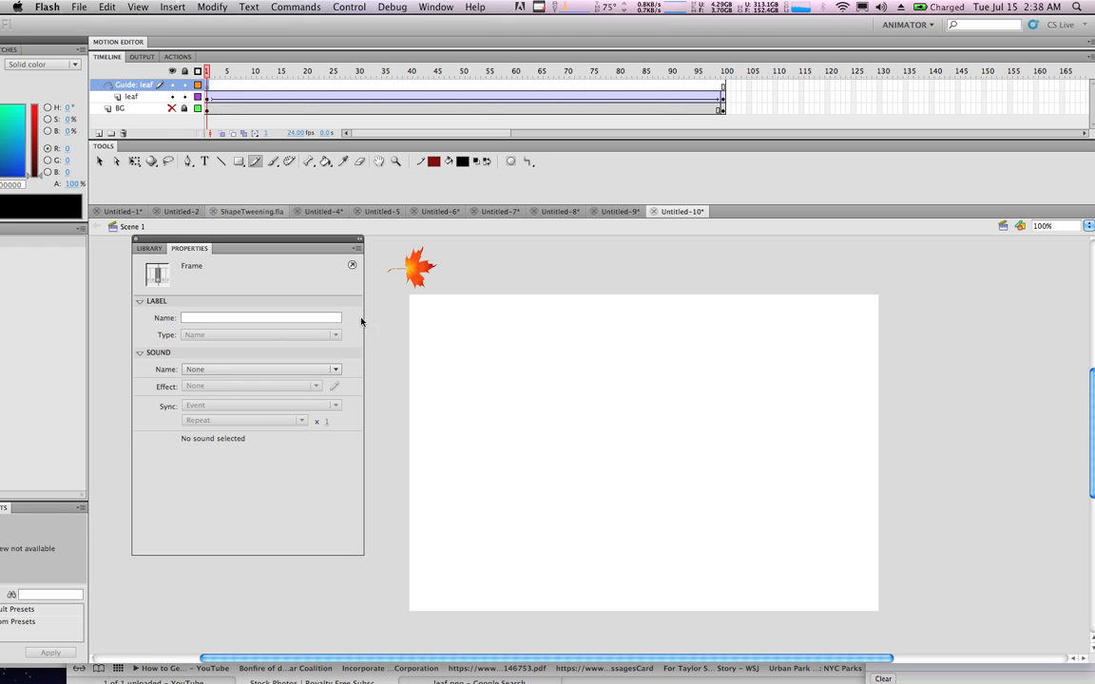
mouse_move(398, 288)
left_mouse_down()
mouse_move(514, 364)
mouse_move(575, 380)
mouse_move(668, 377)
mouse_move(671, 344)
mouse_move(642, 345)
mouse_move(524, 428)
mouse_move(444, 461)
mouse_move(429, 451)
mouse_move(447, 434)
mouse_move(495, 437)
mouse_move(566, 465)
mouse_move(686, 486)
mouse_move(790, 473)
mouse_move(793, 451)
mouse_move(738, 452)
mouse_move(536, 547)
mouse_move(463, 559)
mouse_move(459, 540)
mouse_move(512, 542)
mouse_move(570, 567)
mouse_move(686, 588)
mouse_move(832, 558)
mouse_move(872, 584)
mouse_move(951, 600)
left_mouse_up()
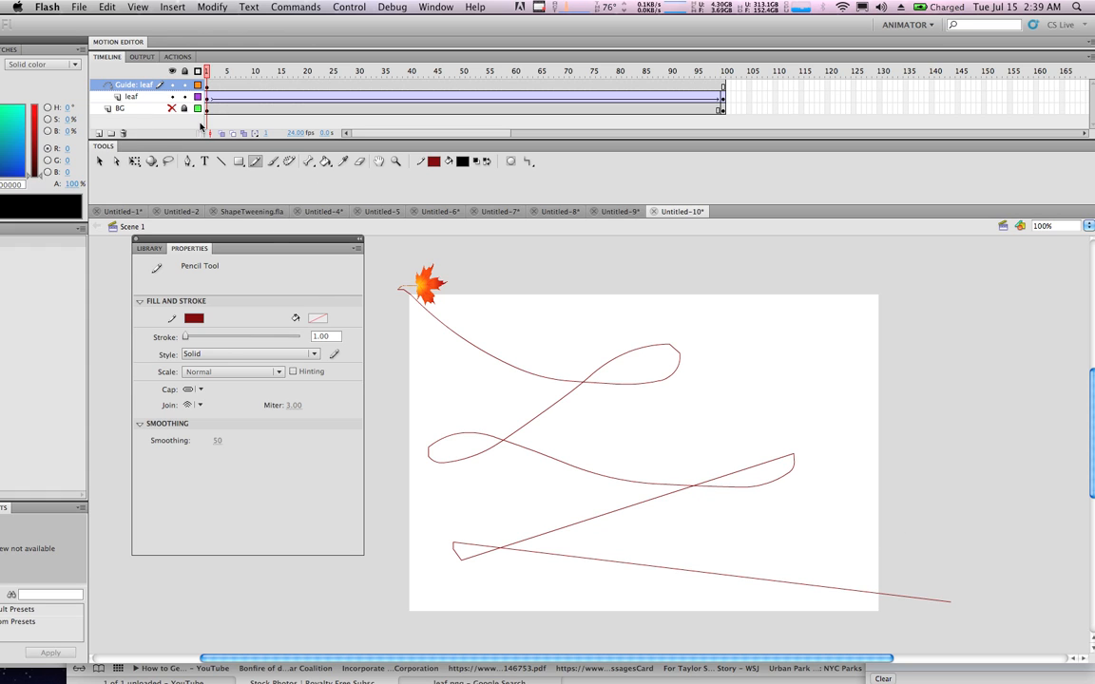
Step: Check the leaf's tween settings, including Snap, and compare its position with the guide path at frames 1 and 100
left_click(132, 84)
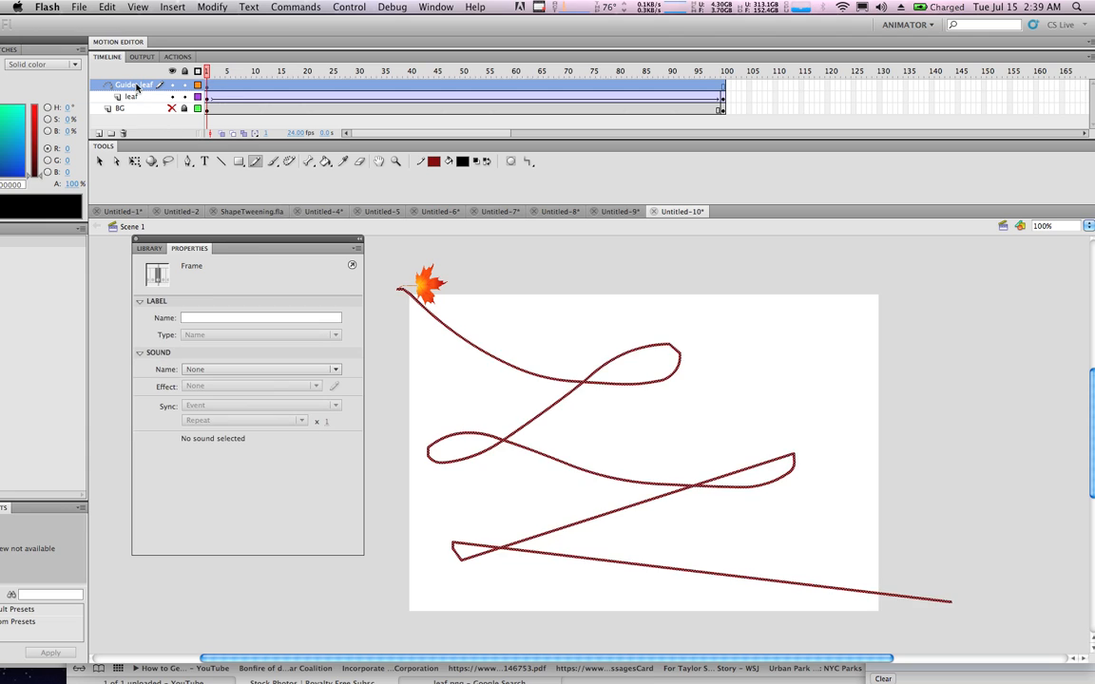
left_click(135, 97)
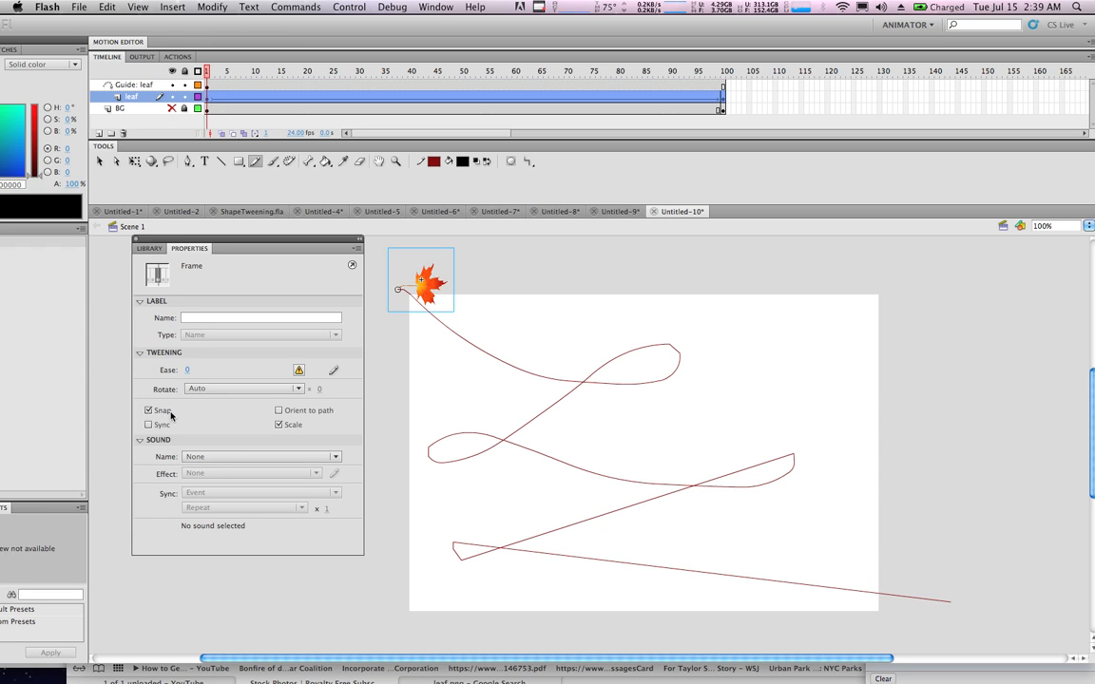
left_click(722, 99)
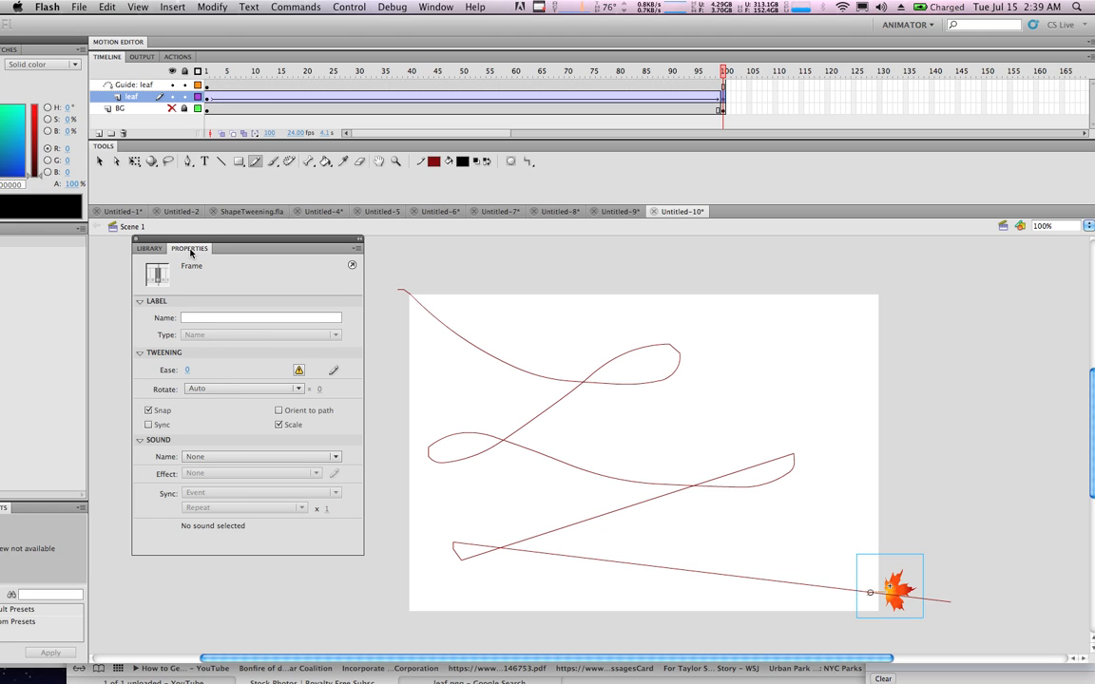
left_click(208, 70)
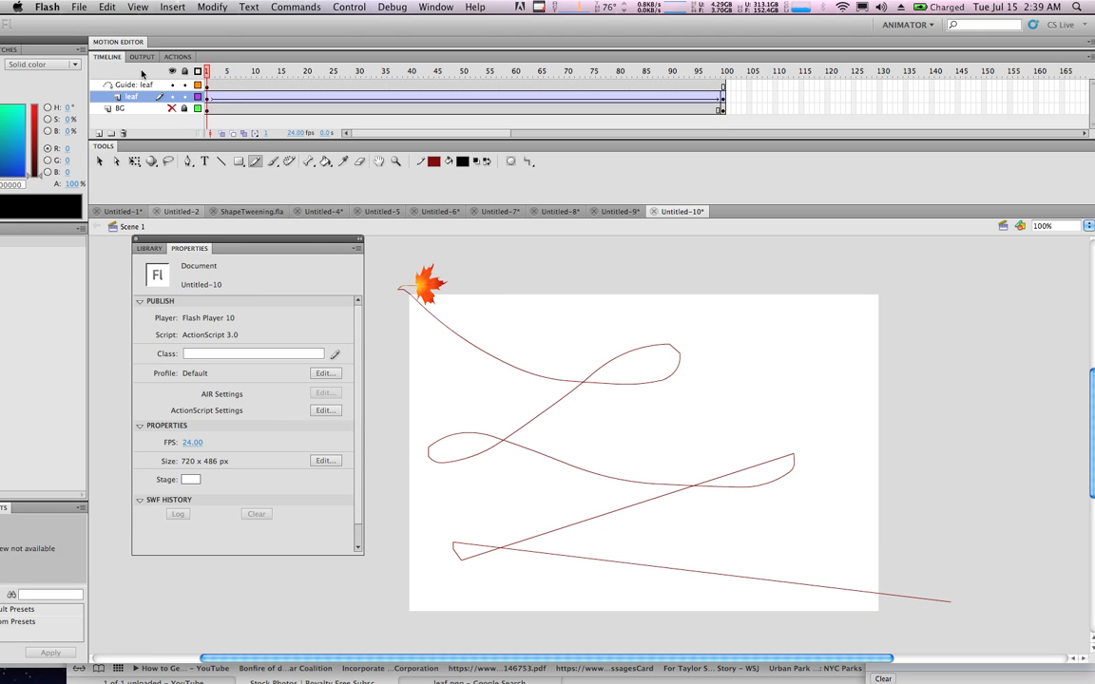
left_click_drag(207, 71, 164, 68)
Step: Use the Subselection tool to adjust the guide path's anchor points at the bottom crossing and along the middle curve
left_click(116, 160)
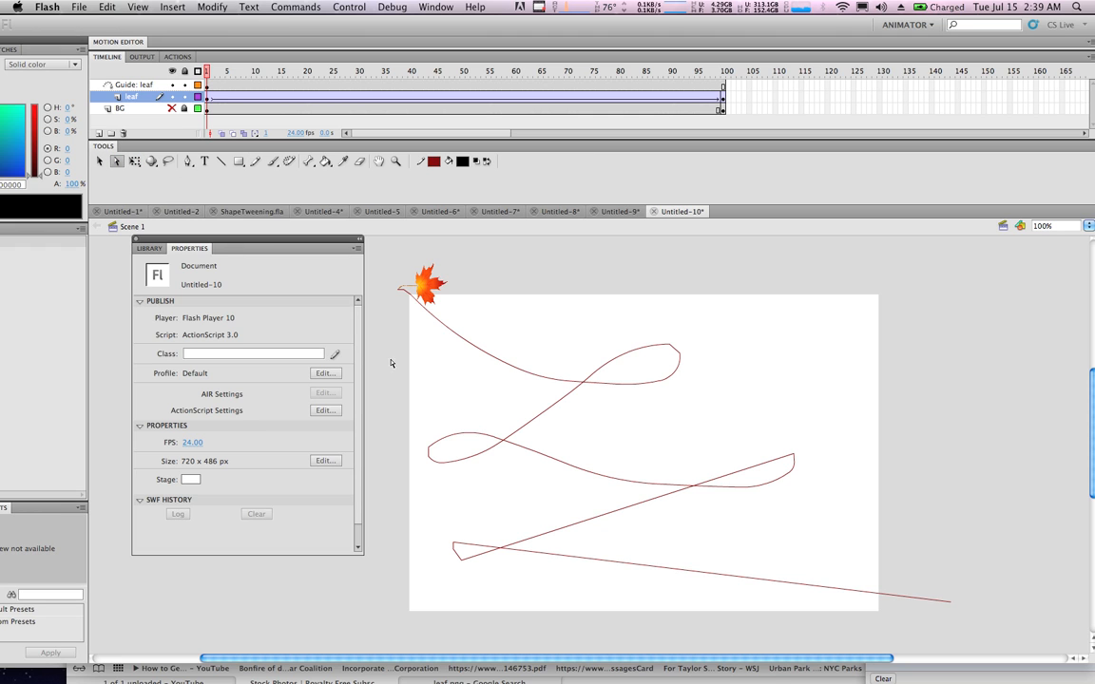
left_click(704, 574)
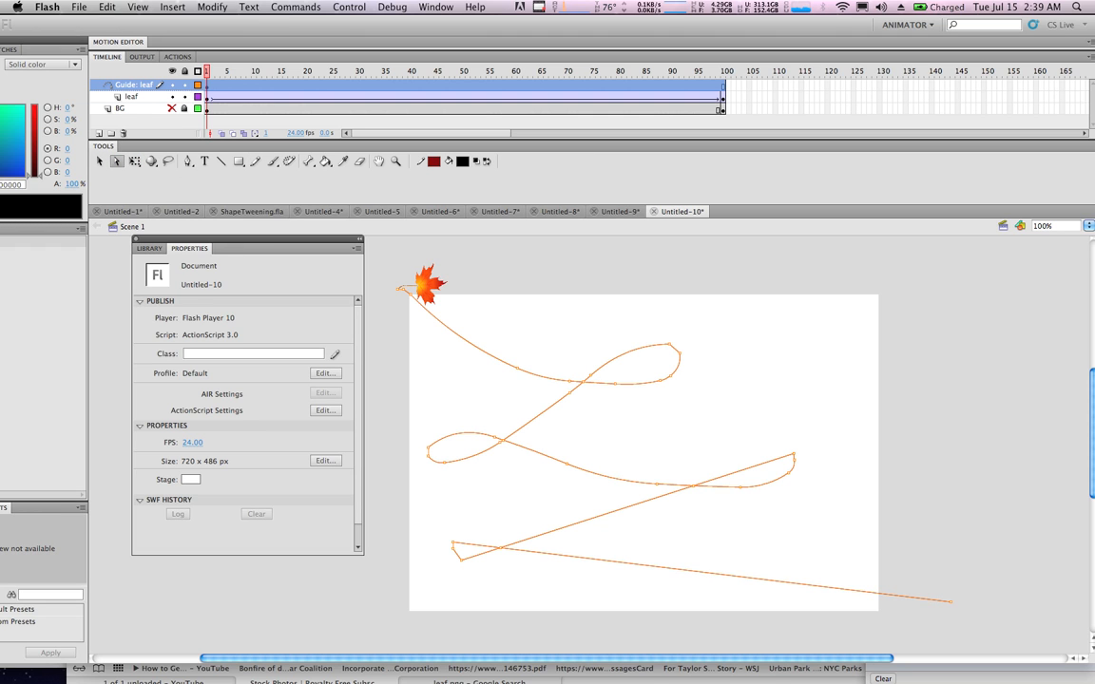
left_click(144, 90)
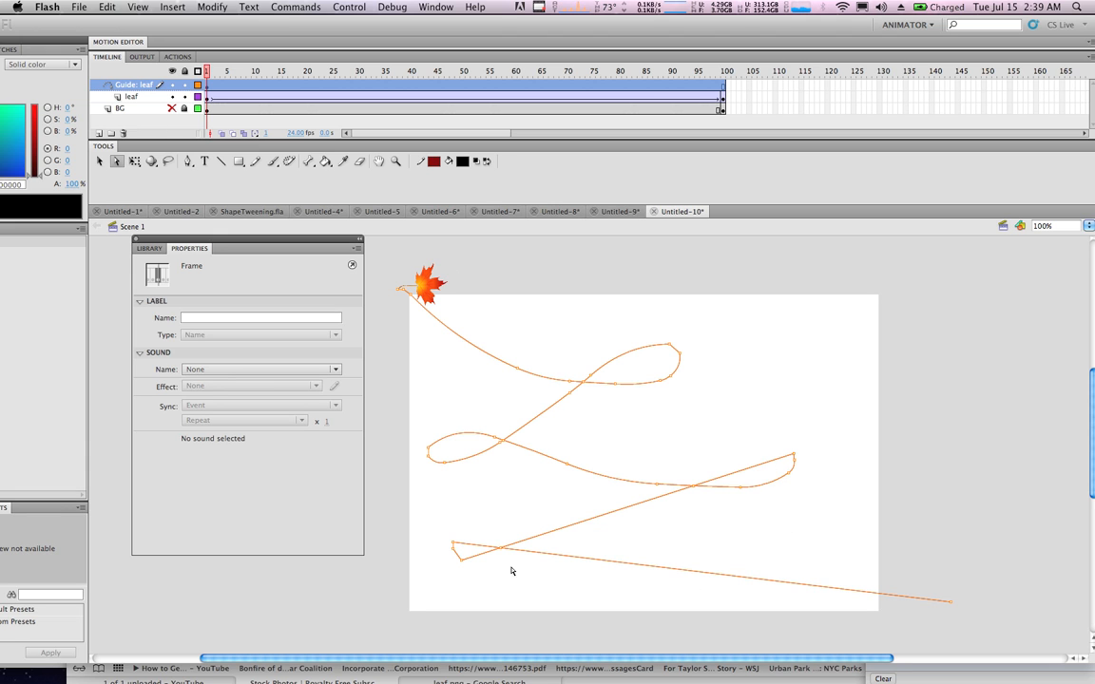
left_click_drag(501, 551, 525, 539)
left_click_drag(566, 467, 571, 459)
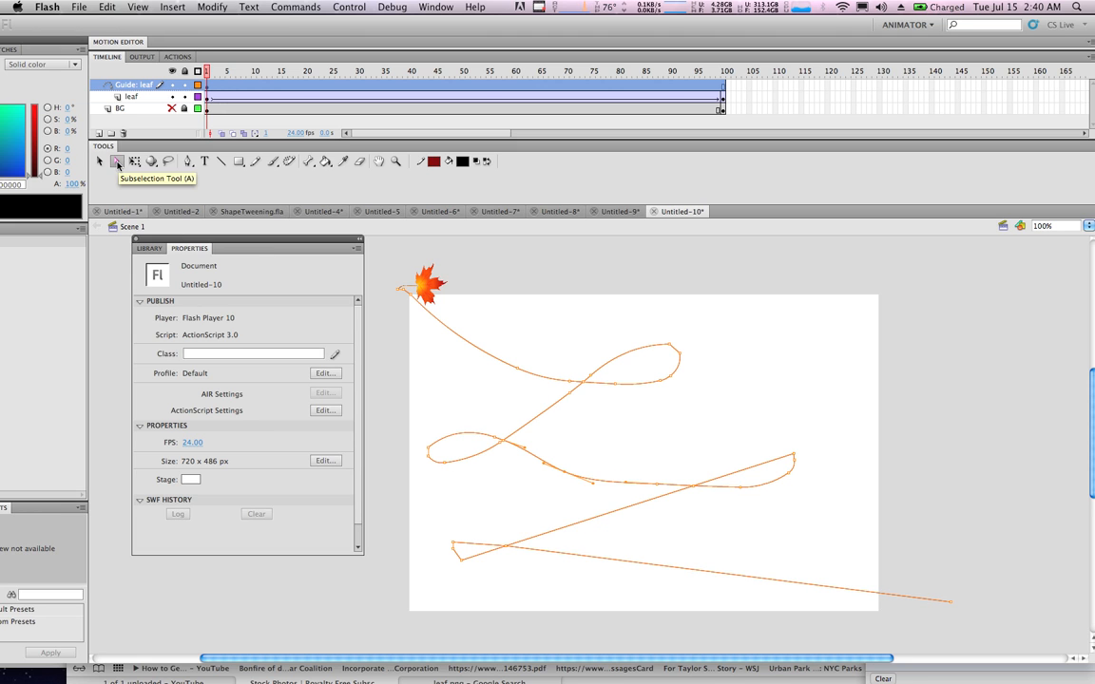
Step: Reshape the guide path's lower-right loop by moving its upper corner point inward and smoothing the curve at its end
left_click_drag(574, 386, 568, 383)
left_click_drag(683, 359, 688, 368)
left_click_drag(793, 458, 764, 458)
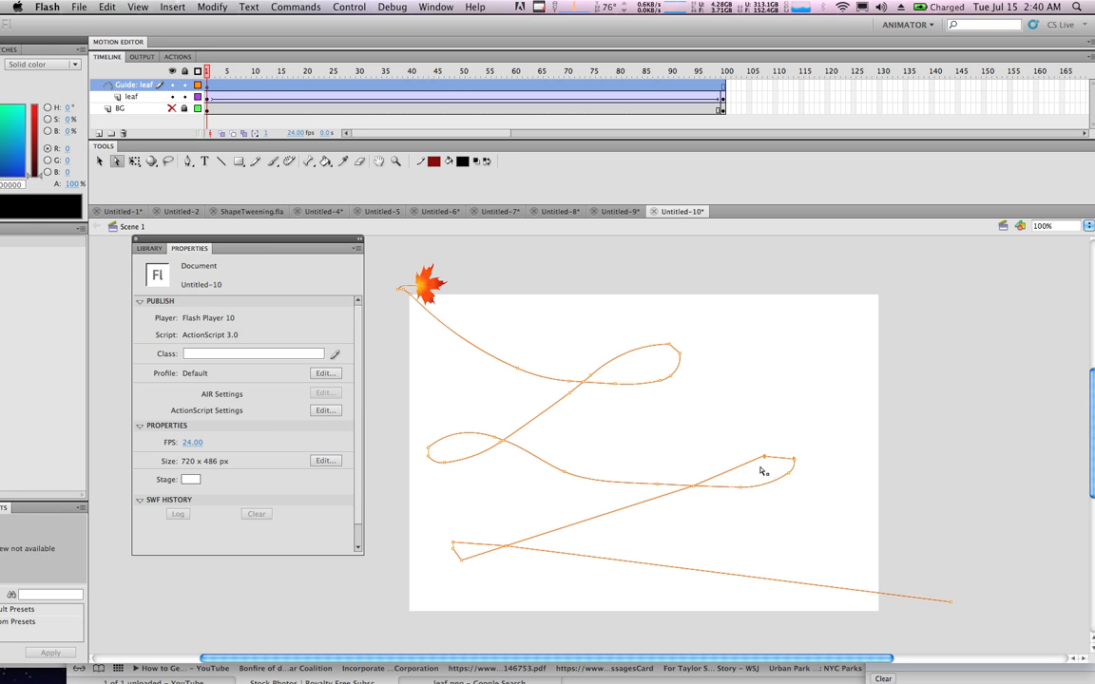
left_click(762, 464)
left_click(821, 495)
left_click(781, 461)
left_click(811, 513)
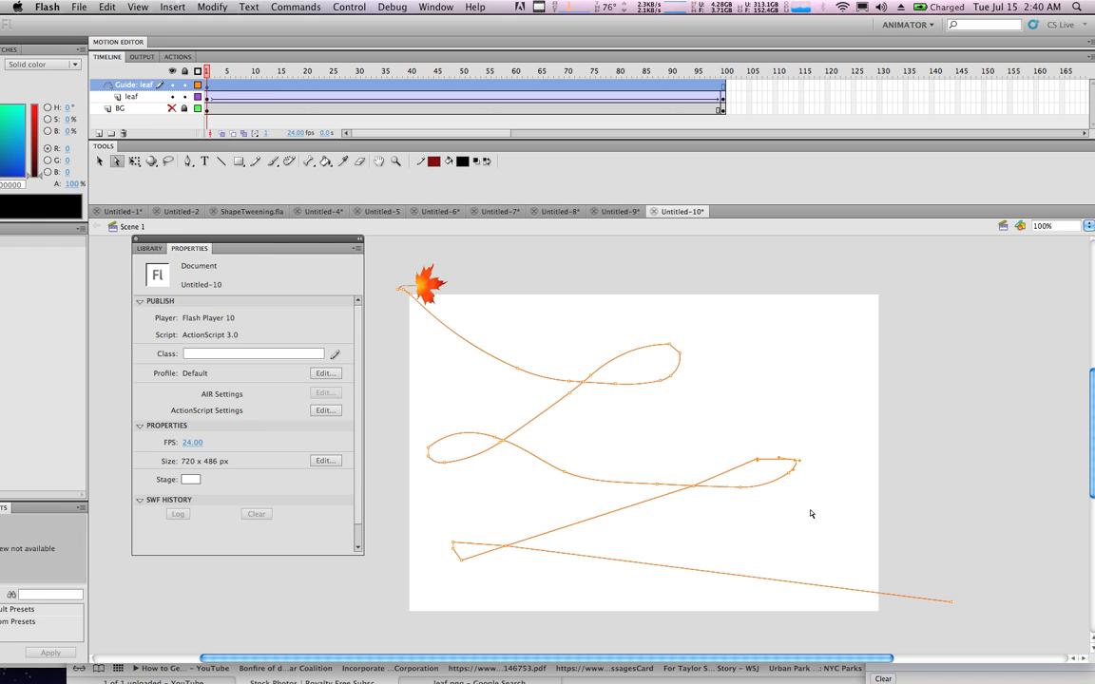
left_click(759, 489)
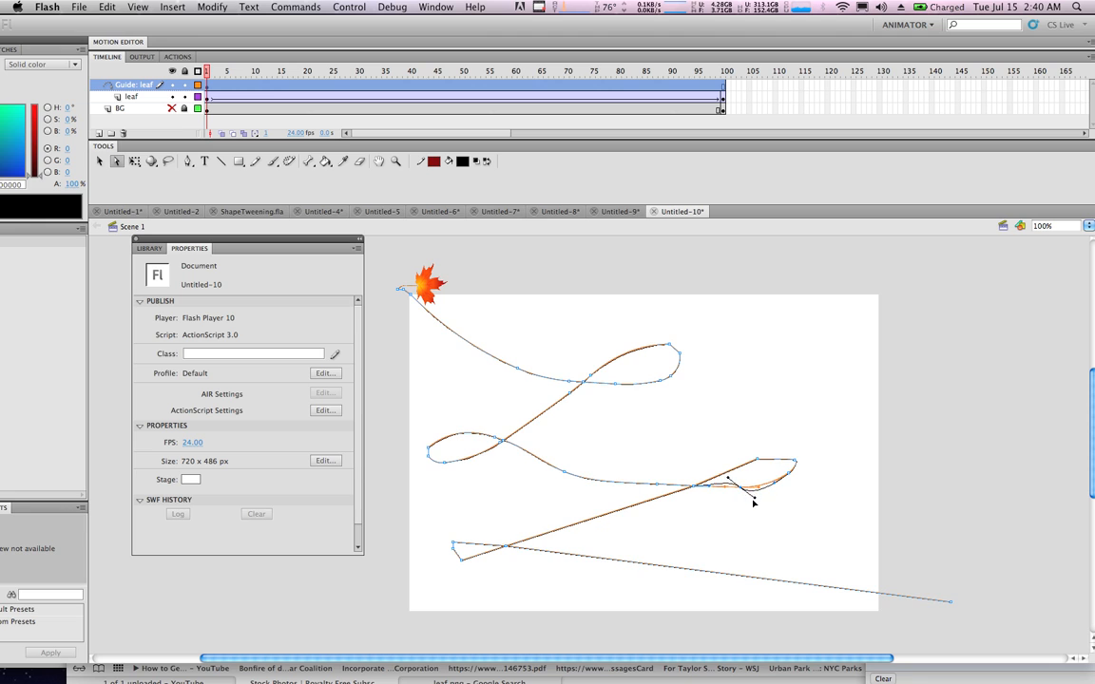
left_click_drag(768, 487, 767, 485)
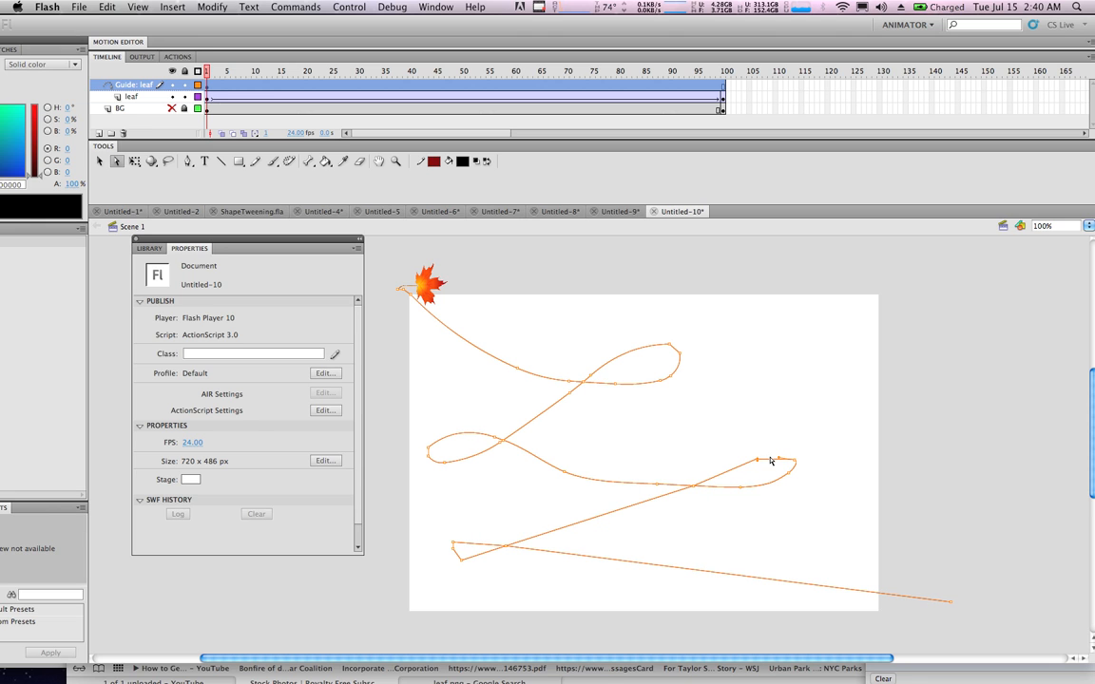
left_click_drag(757, 463, 746, 465)
left_click(827, 590)
Step: Pull the left point of the guide path's lower-left loop outward and down to widen the loop
left_click(456, 555)
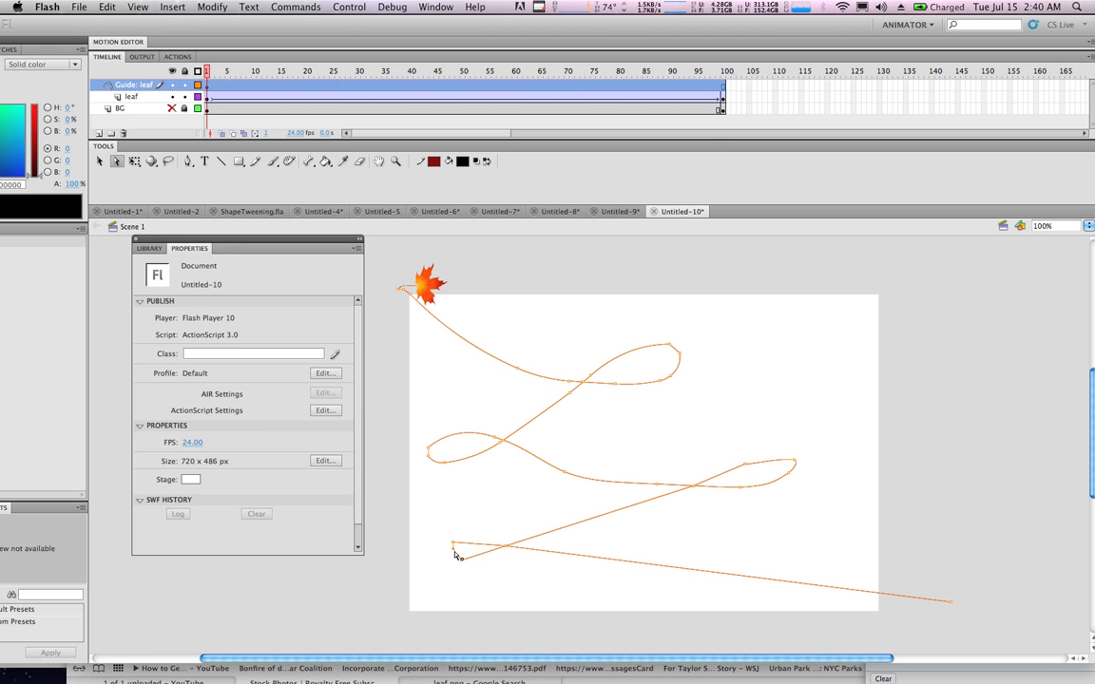
mouse_move(453, 554)
left_mouse_down()
mouse_move(456, 572)
mouse_move(461, 561)
left_mouse_up()
mouse_move(443, 558)
left_mouse_down()
mouse_move(428, 567)
mouse_move(435, 561)
left_mouse_up()
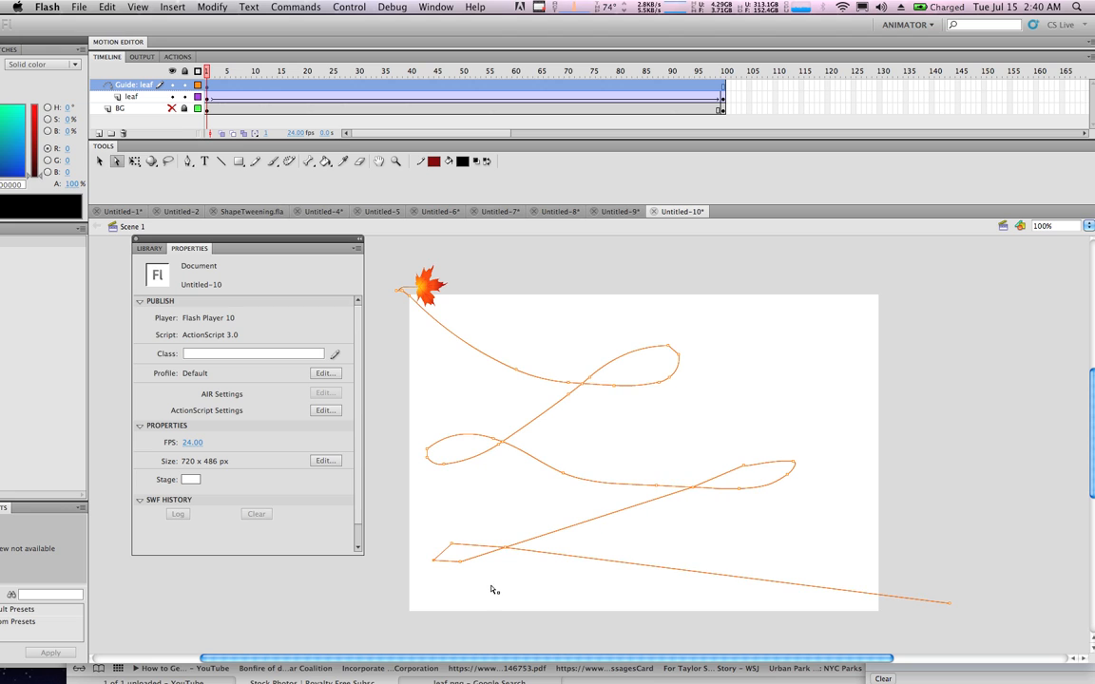
left_click(509, 576)
Step: Lower the crossing point of the guide path's bottom-left loop and raise the loop's leftmost point
left_click(454, 550)
left_click(518, 590)
left_click(551, 562)
left_click_drag(505, 551, 504, 561)
left_click_drag(420, 522, 484, 587)
left_click(452, 541)
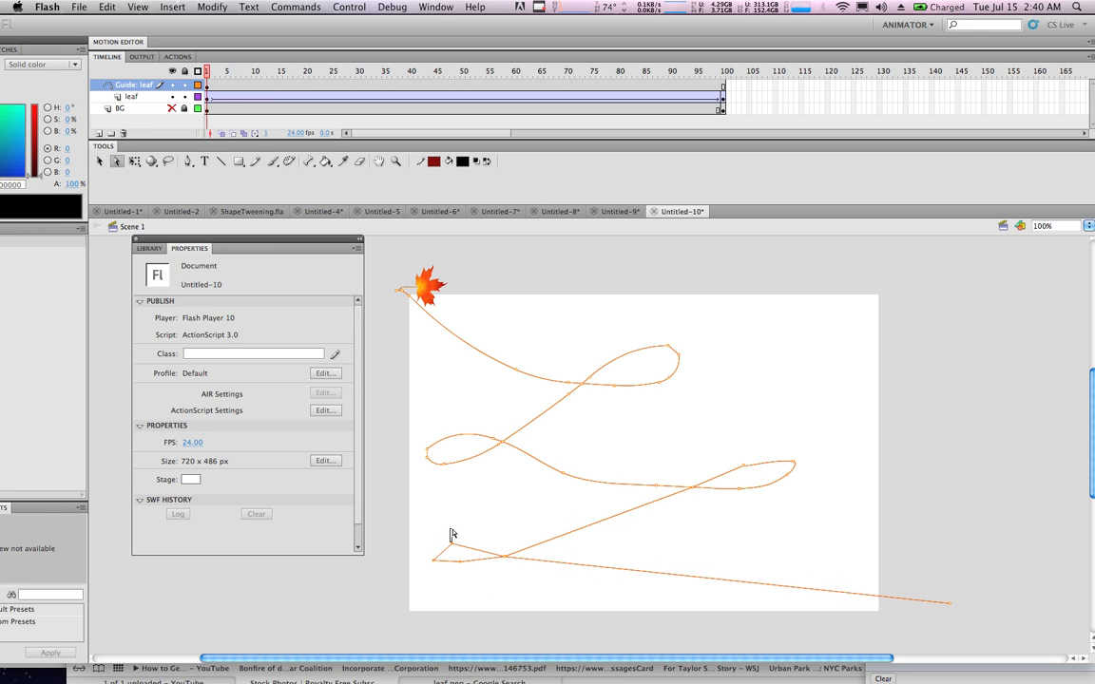
left_click(443, 564)
left_click(442, 577)
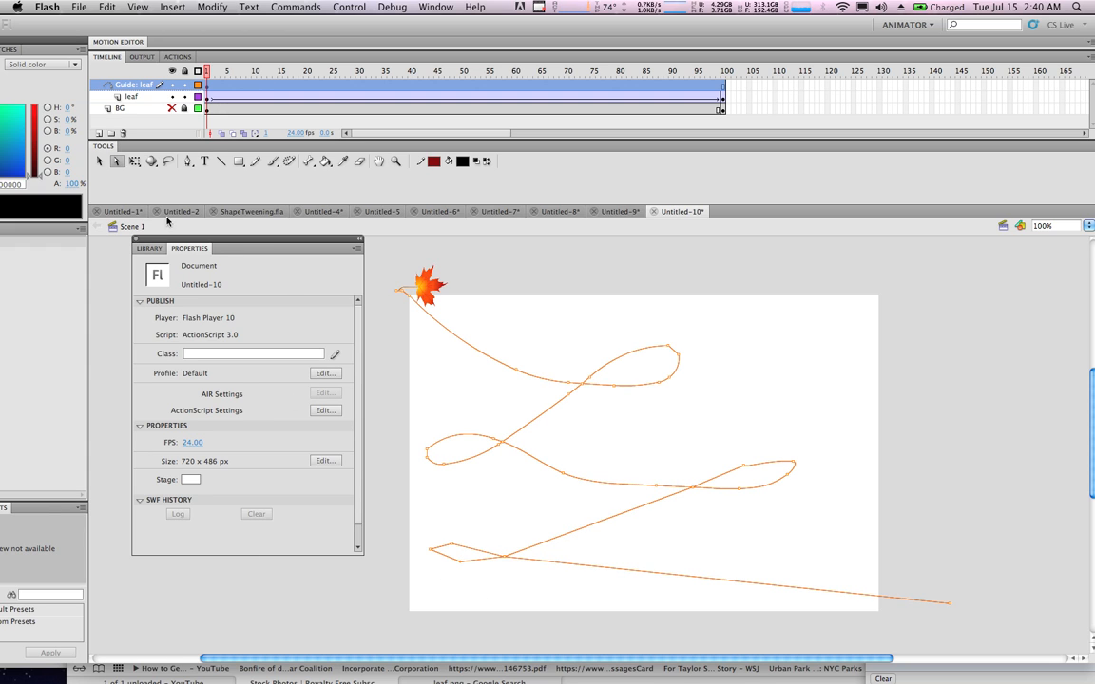
Step: Set the leaf layer's tween ease to 22 out, leaving Rotate on Auto
left_click(129, 88)
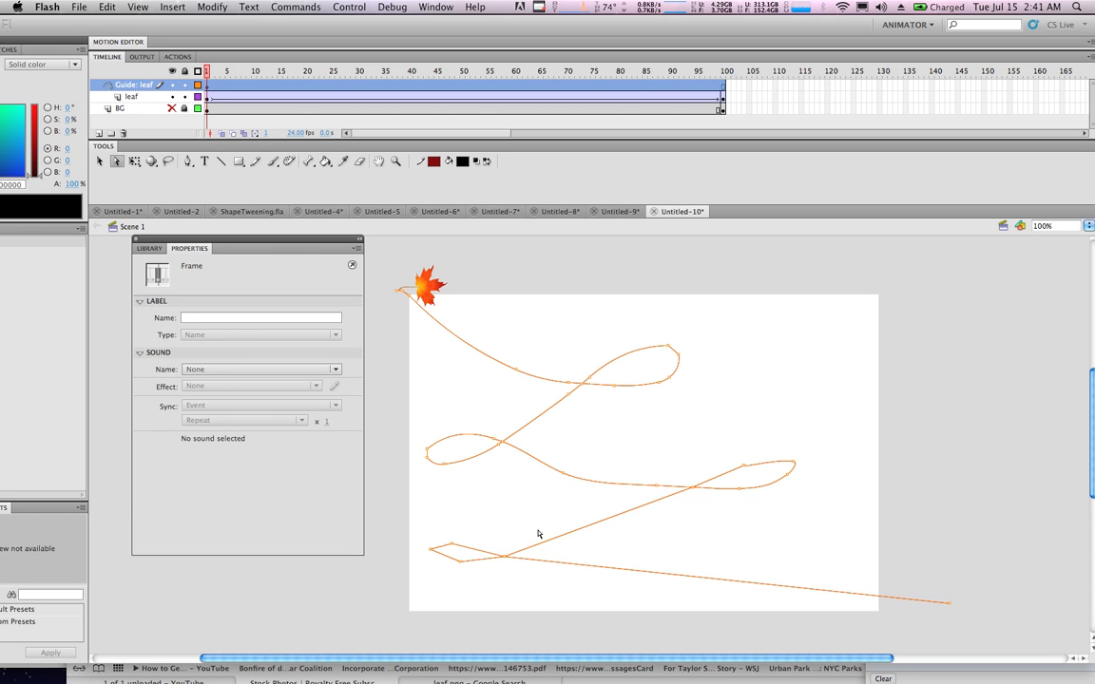
left_click(614, 559)
left_click_drag(213, 67, 106, 88)
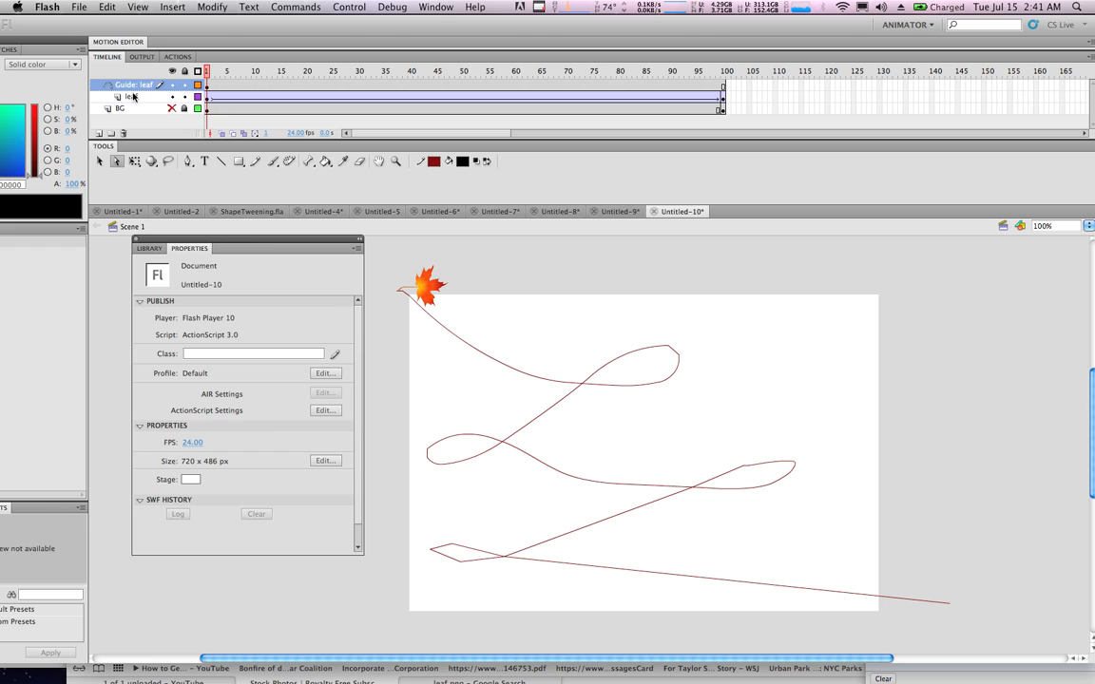
left_click(133, 96)
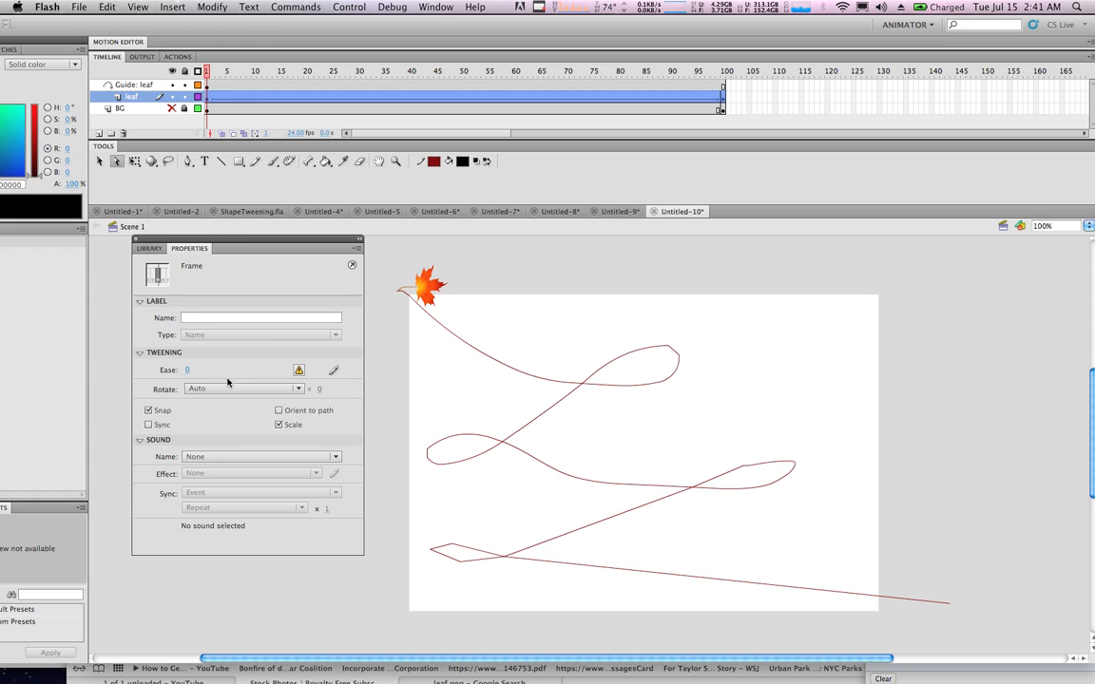
left_click_drag(193, 372, 197, 366)
left_click(211, 389)
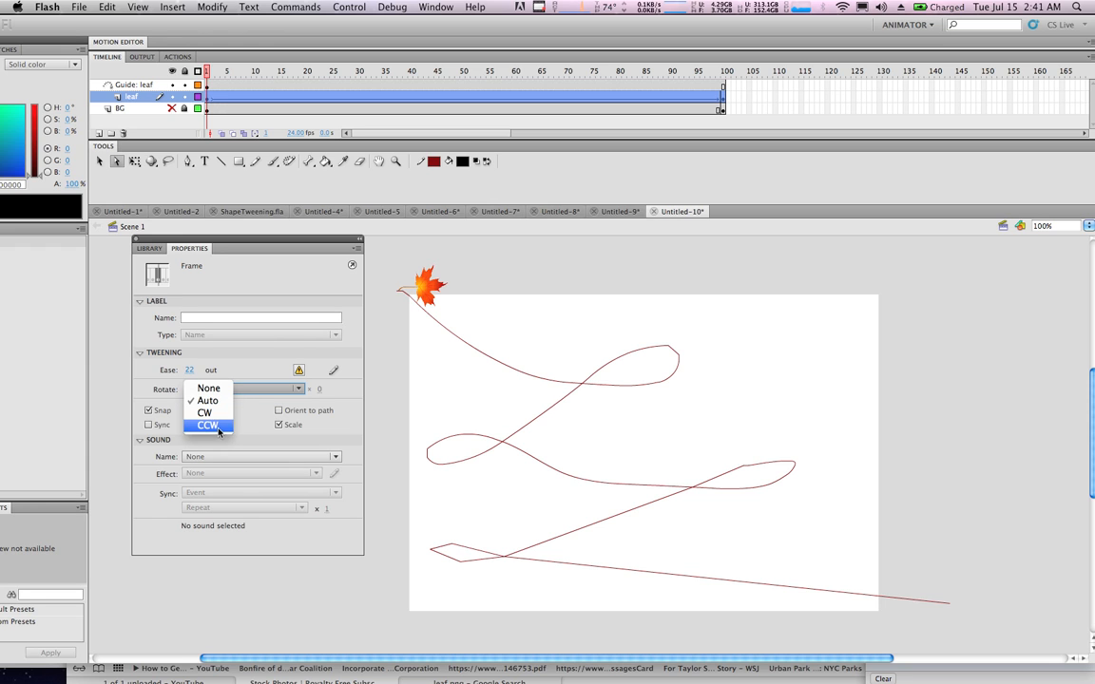
left_click(230, 324)
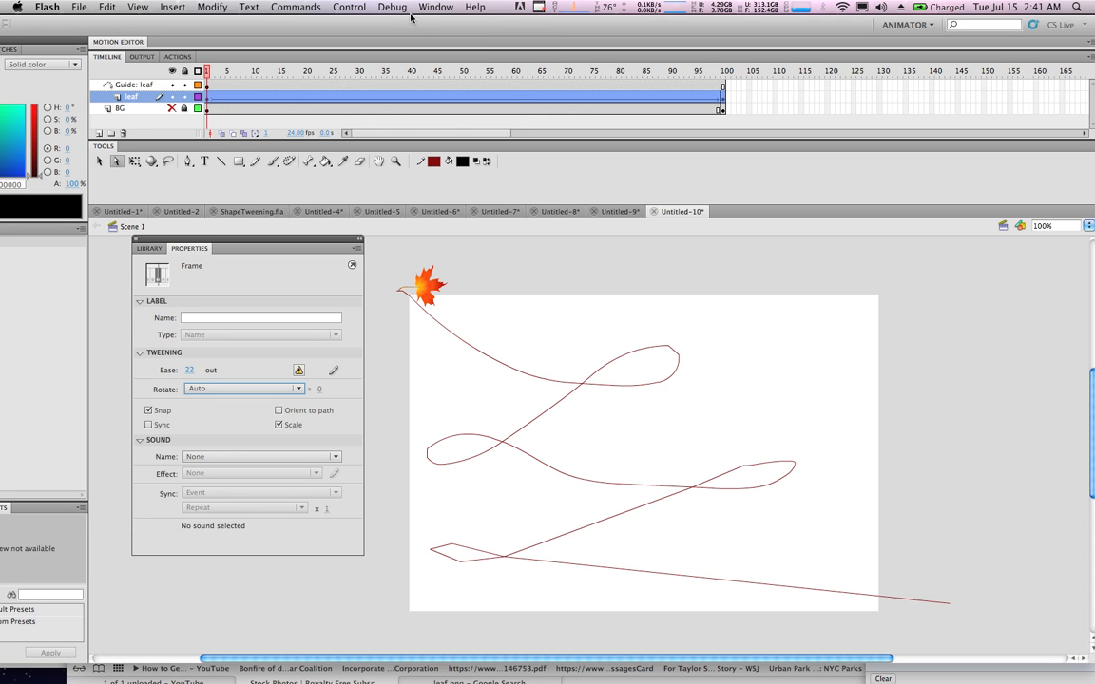
Step: Play the leaf animation through to frame 100 and inspect the leaf's end position on the path
left_click(356, 6)
left_click(350, 21)
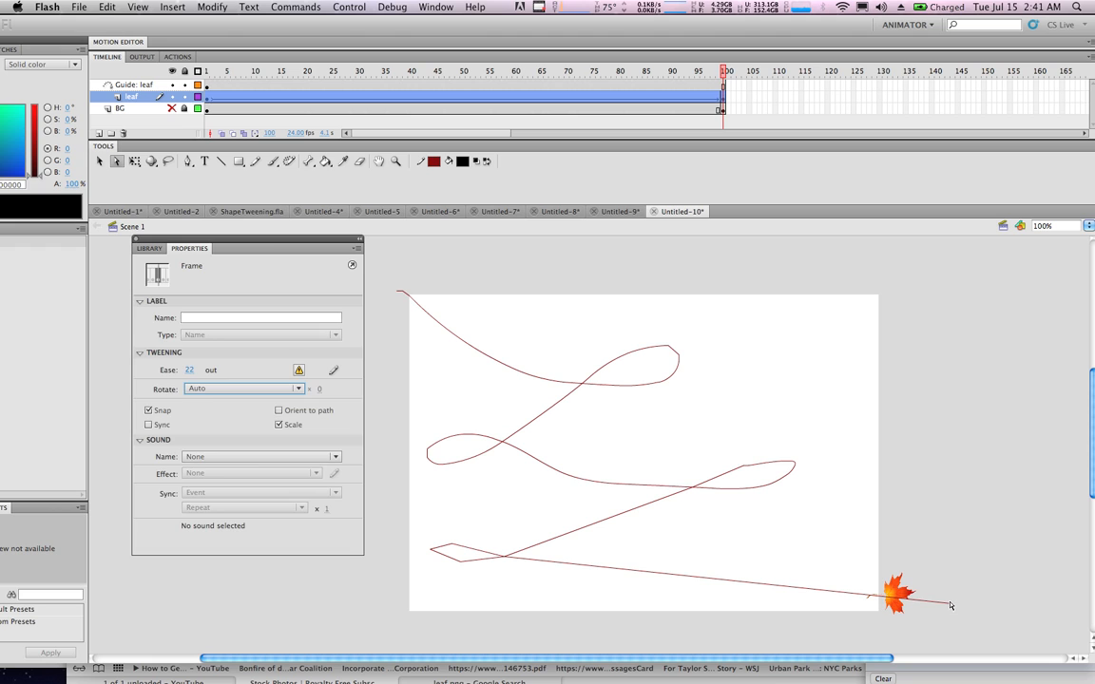
left_click(893, 594)
left_click(813, 530)
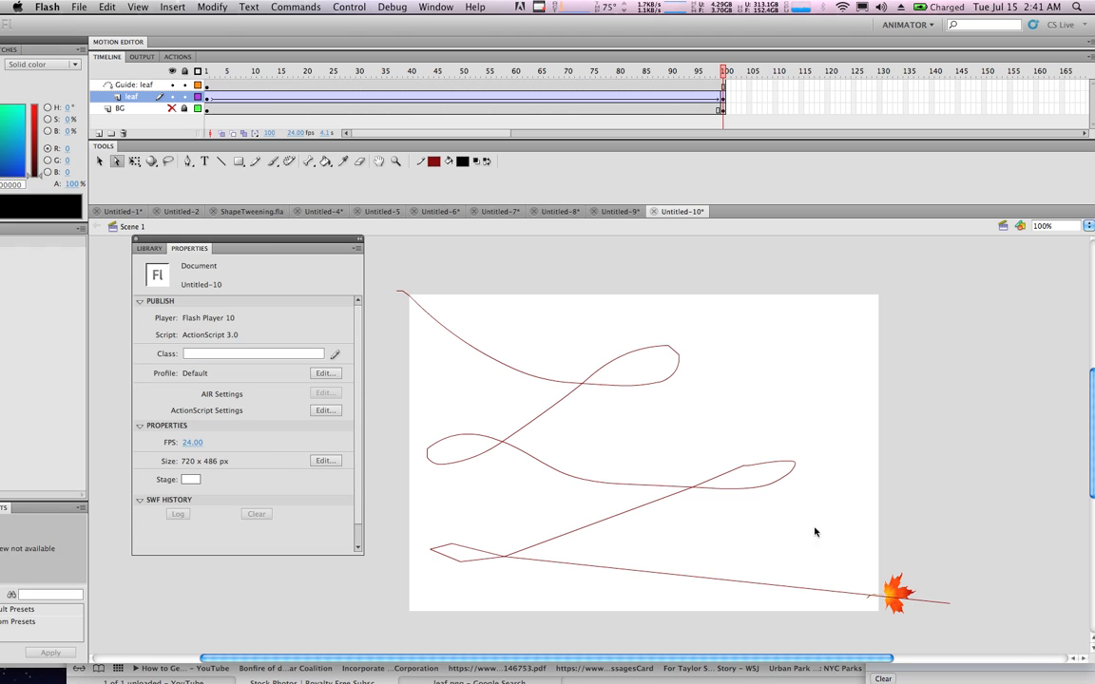
Step: Move the guide path's end point back toward the stage, just below its bottom edge near the lower-right corner
left_click(217, 72)
left_click(133, 85)
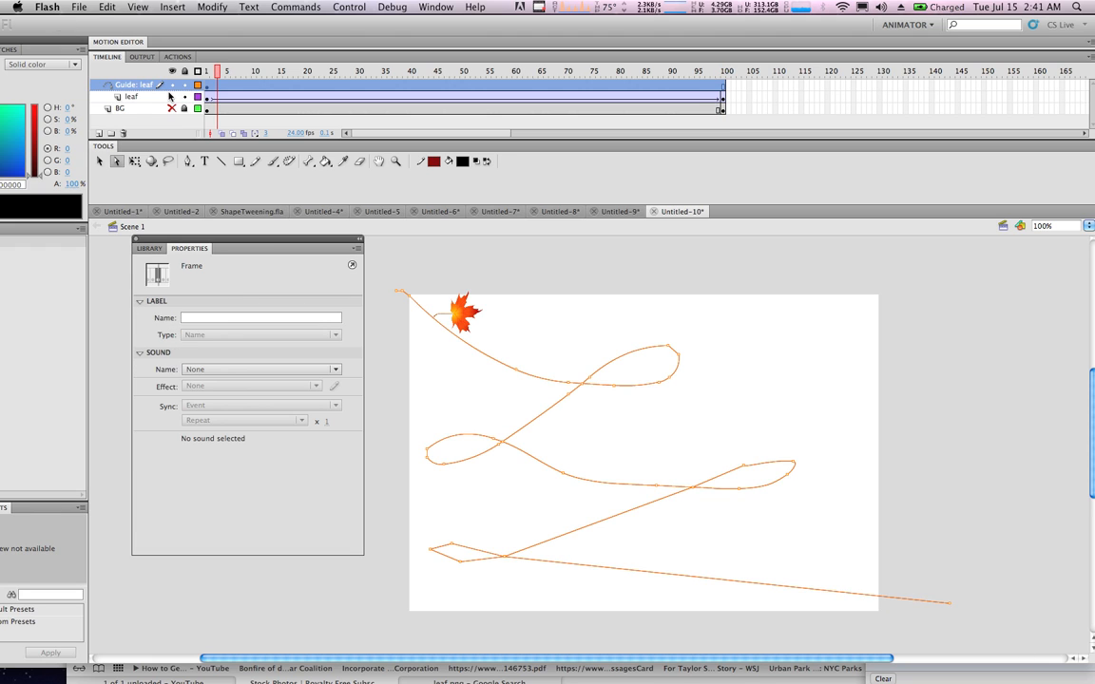
left_click(961, 618)
left_click_drag(949, 603, 871, 629)
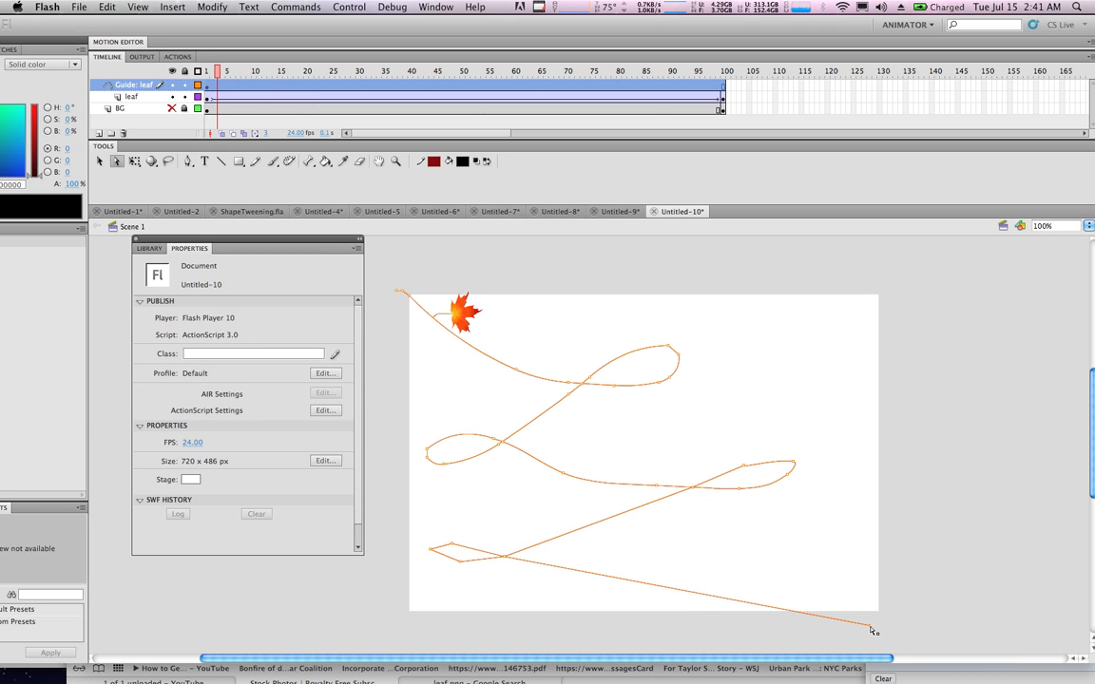
Step: Raise the points of the guide path's bottom-left loop and its crossing point slightly
left_click_drag(421, 528, 453, 530)
left_click_drag(506, 560, 506, 559)
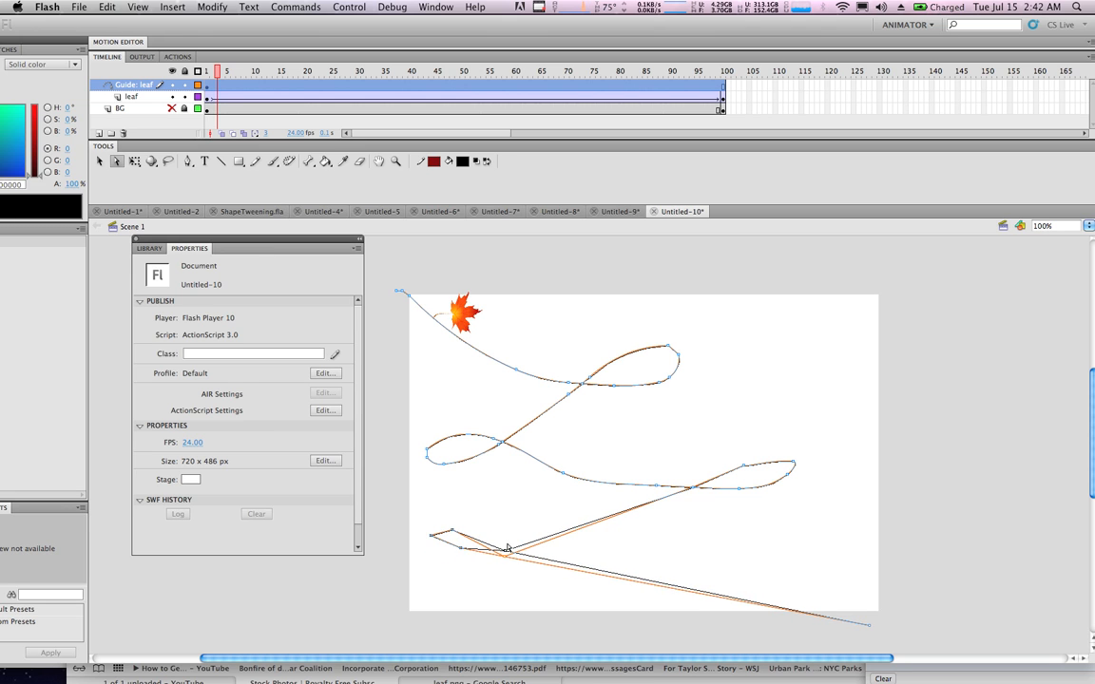
left_click(829, 612)
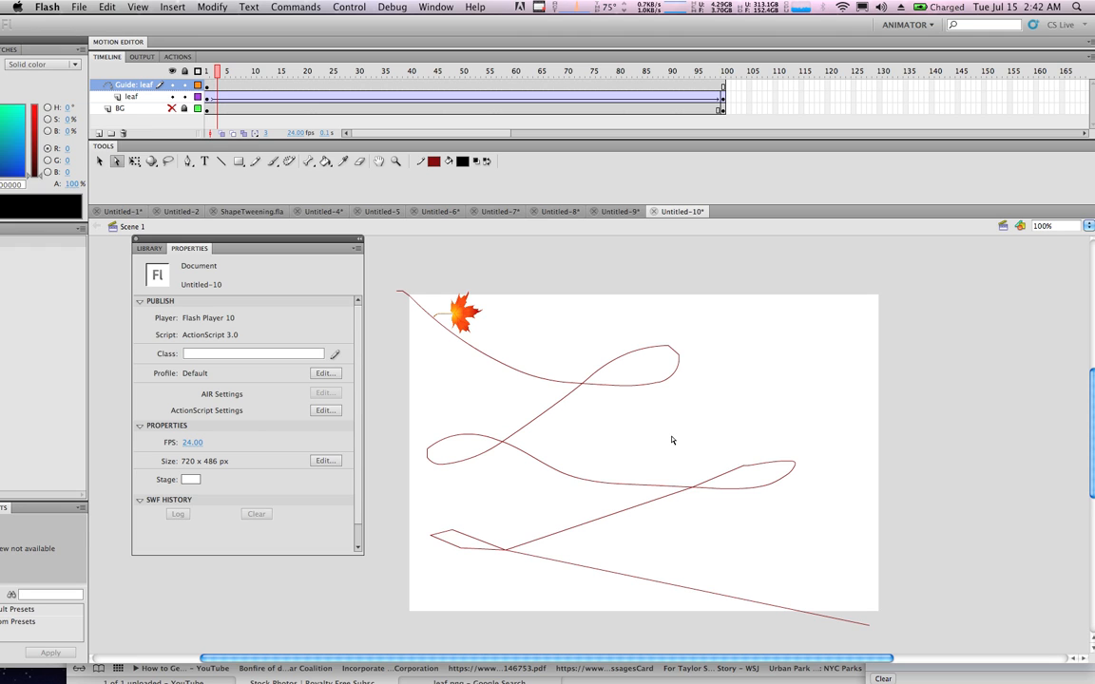
Step: Free-transform the leaf at frame 1 to about 122.6 wide by 69.1 high, stretching it horizontally and flattening it
mouse_move(215, 72)
left_mouse_down()
mouse_move(340, 85)
mouse_move(203, 82)
left_mouse_up()
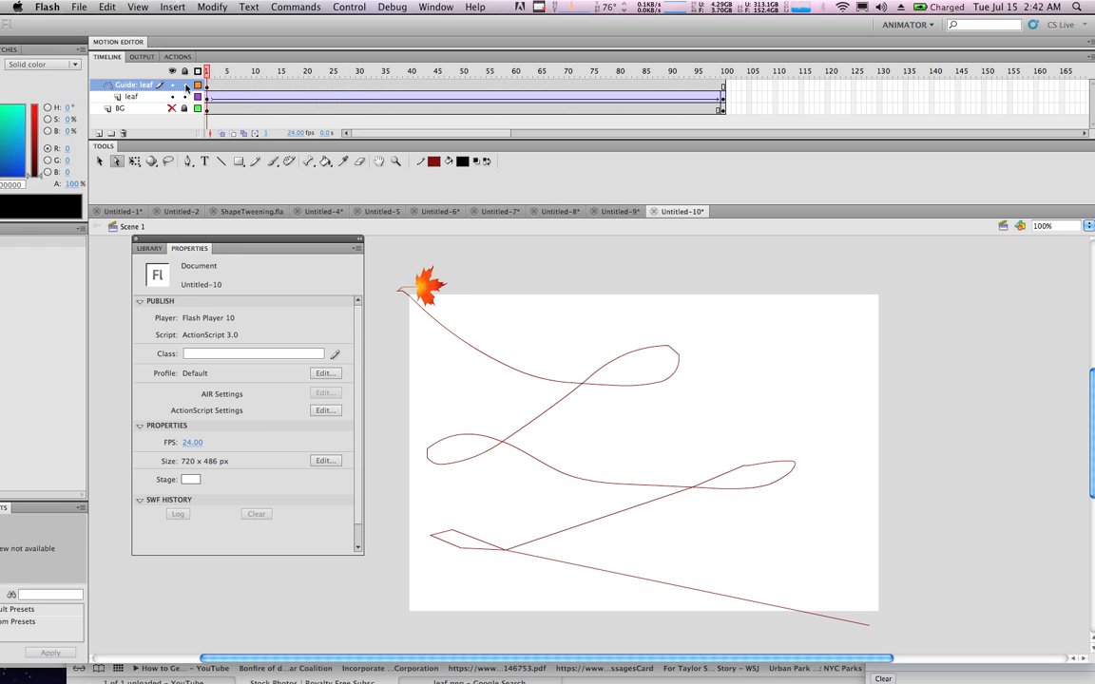
left_click(130, 96)
left_click(433, 291)
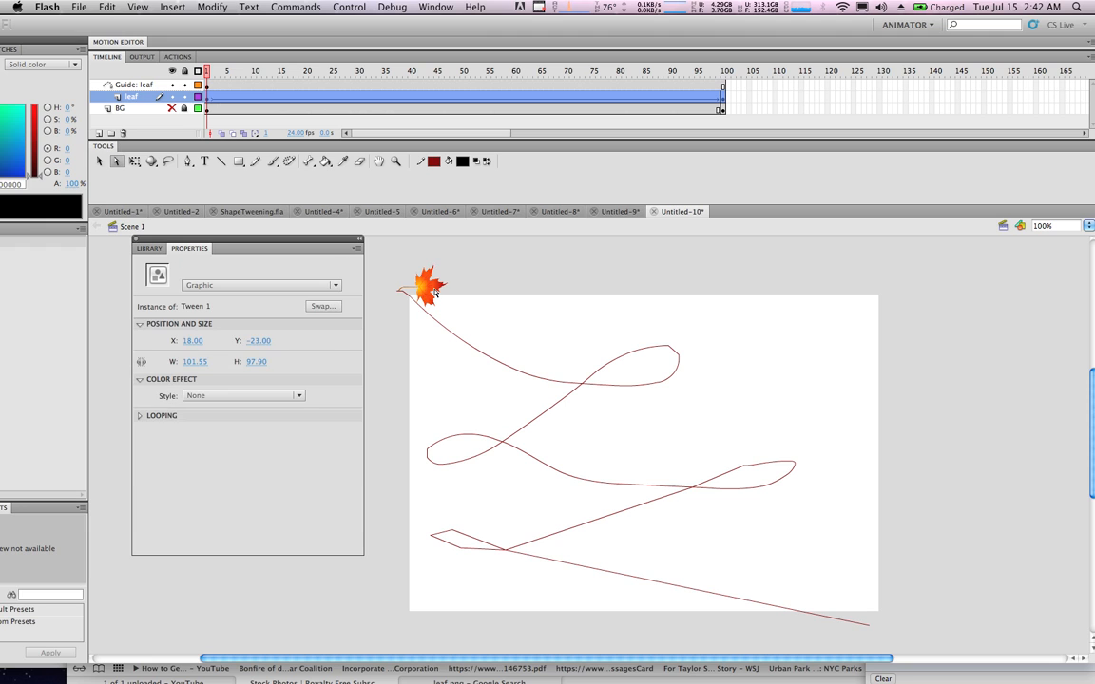
left_click(142, 99)
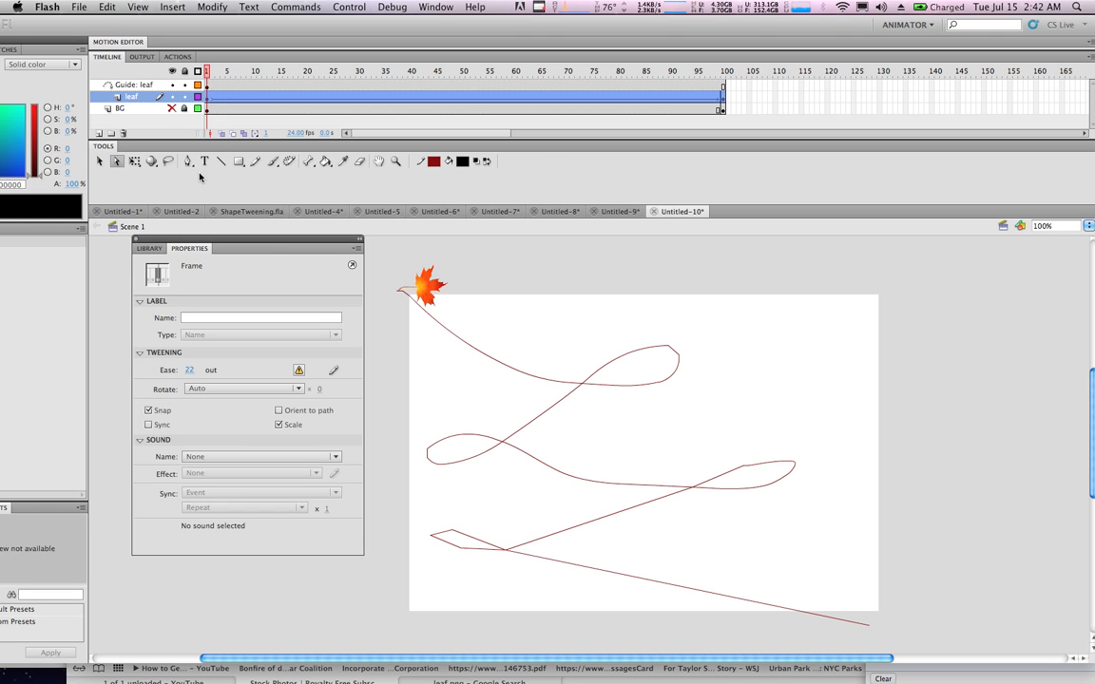
left_click(134, 161)
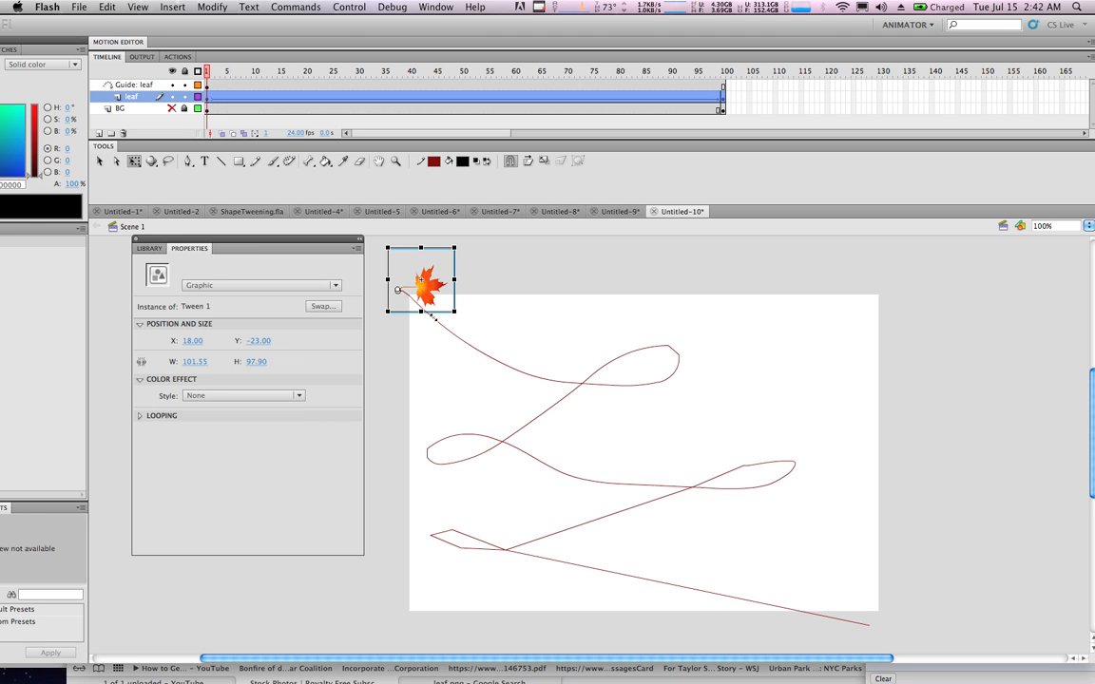
left_click_drag(456, 312, 467, 306)
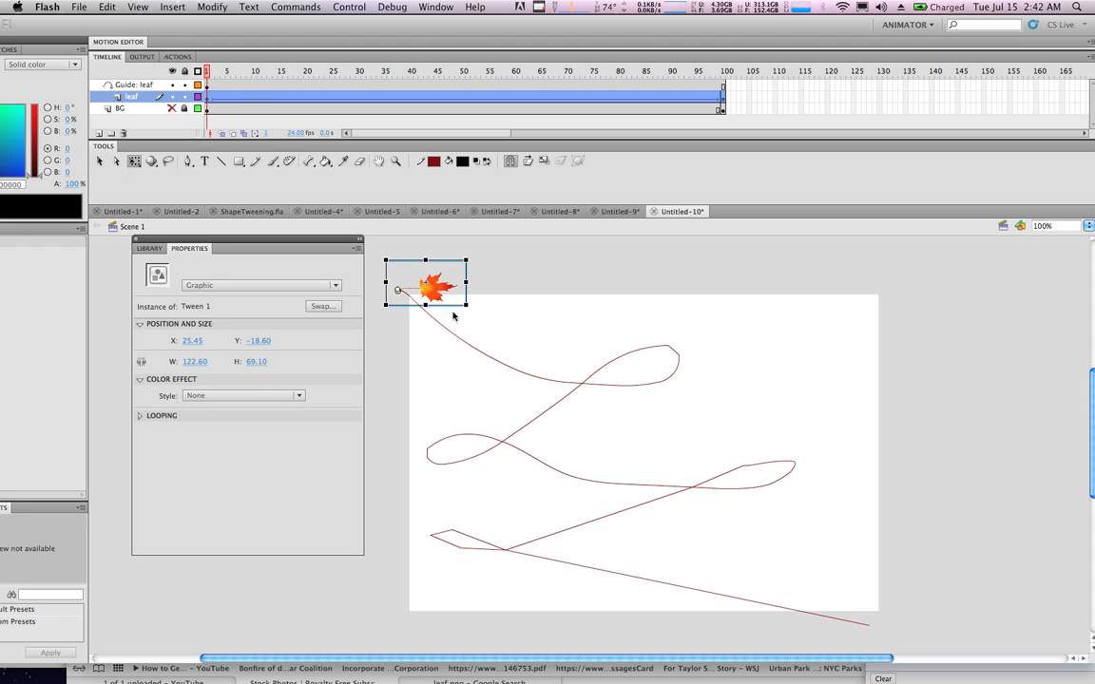
Step: Insert a keyframe in the leaf layer's tween at frame 9
left_click_drag(213, 73, 247, 80)
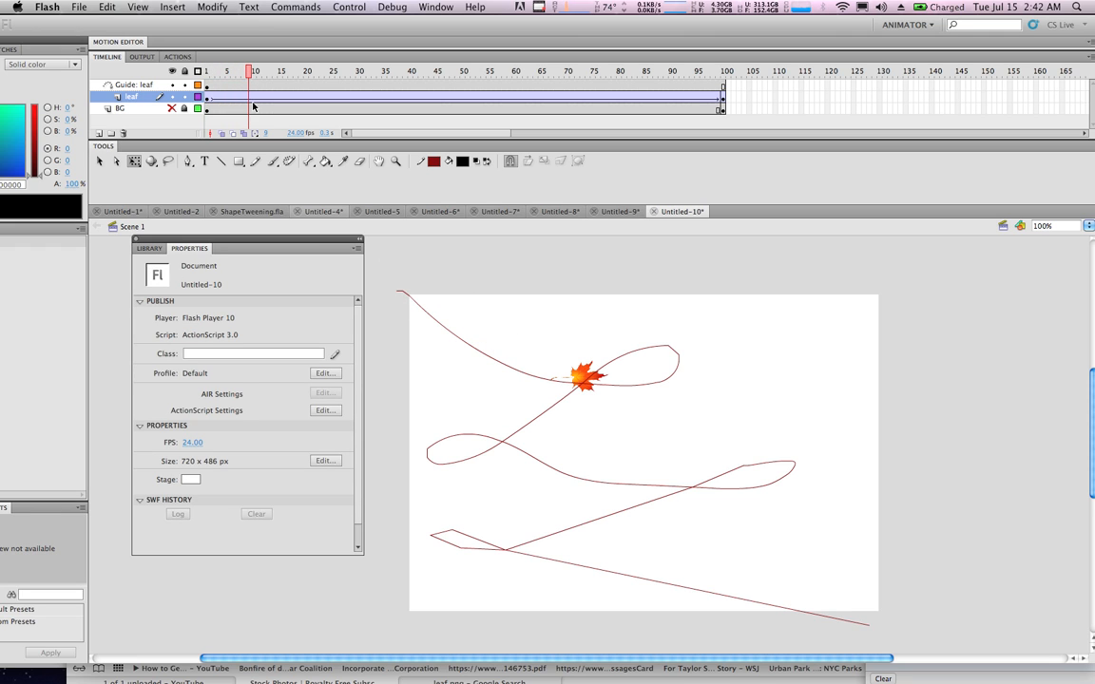
left_click(251, 99)
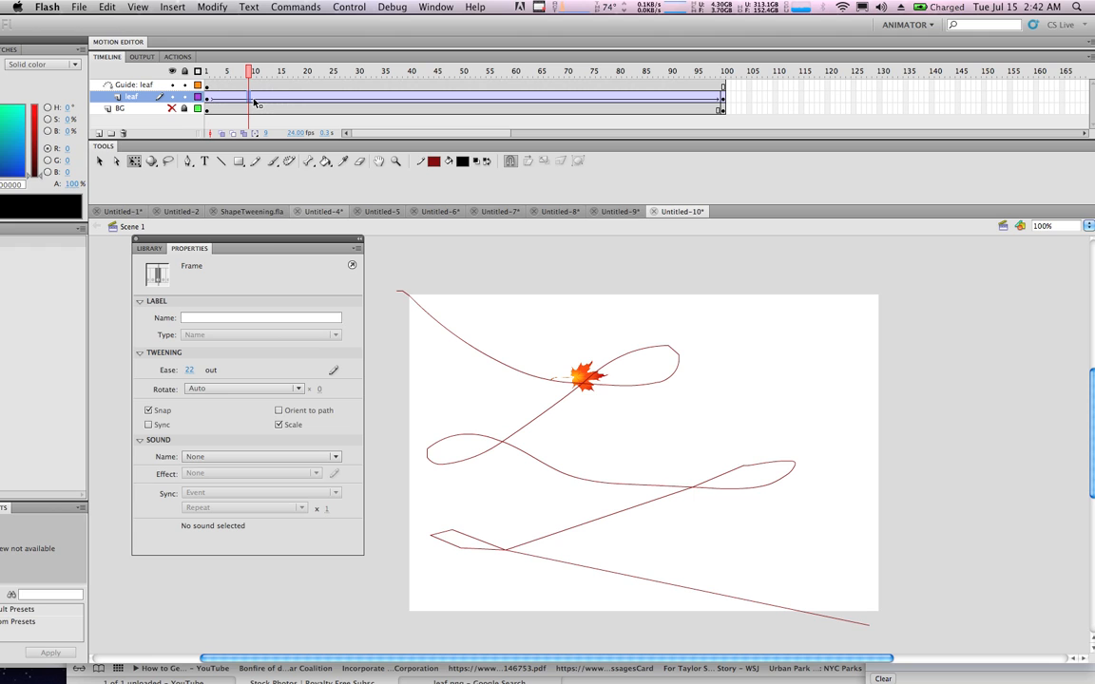
left_click(249, 99)
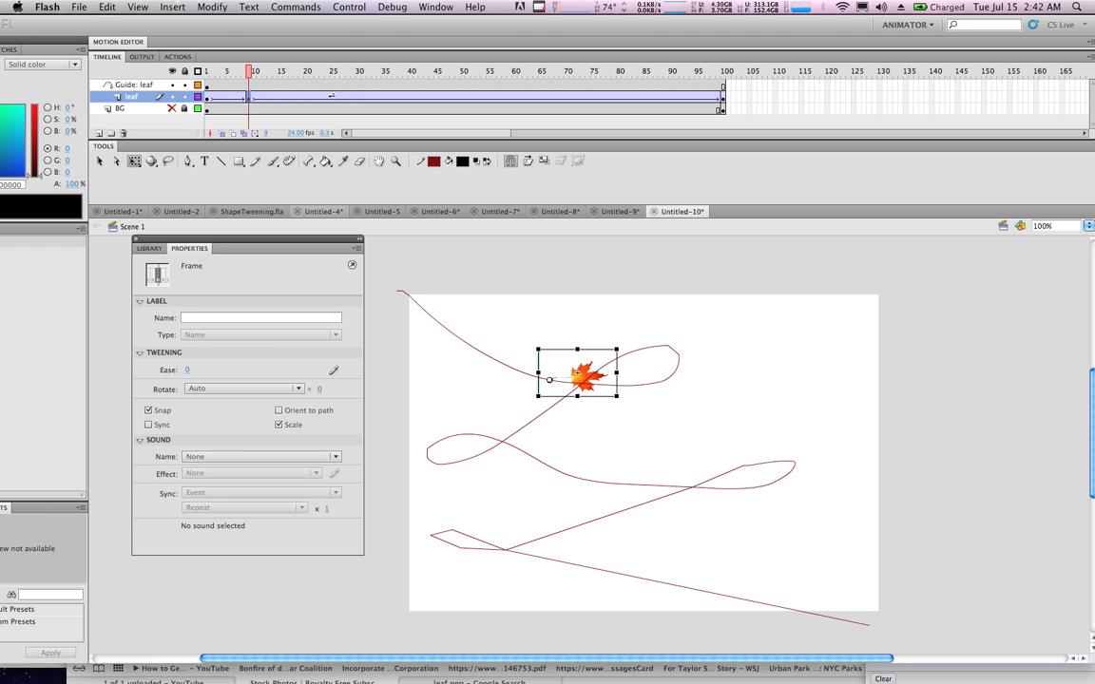
Step: Rotate the leaf at frame 9 slightly counterclockwise and skew it to about 188.6 wide by 102.9 high
left_click_drag(624, 417, 625, 397)
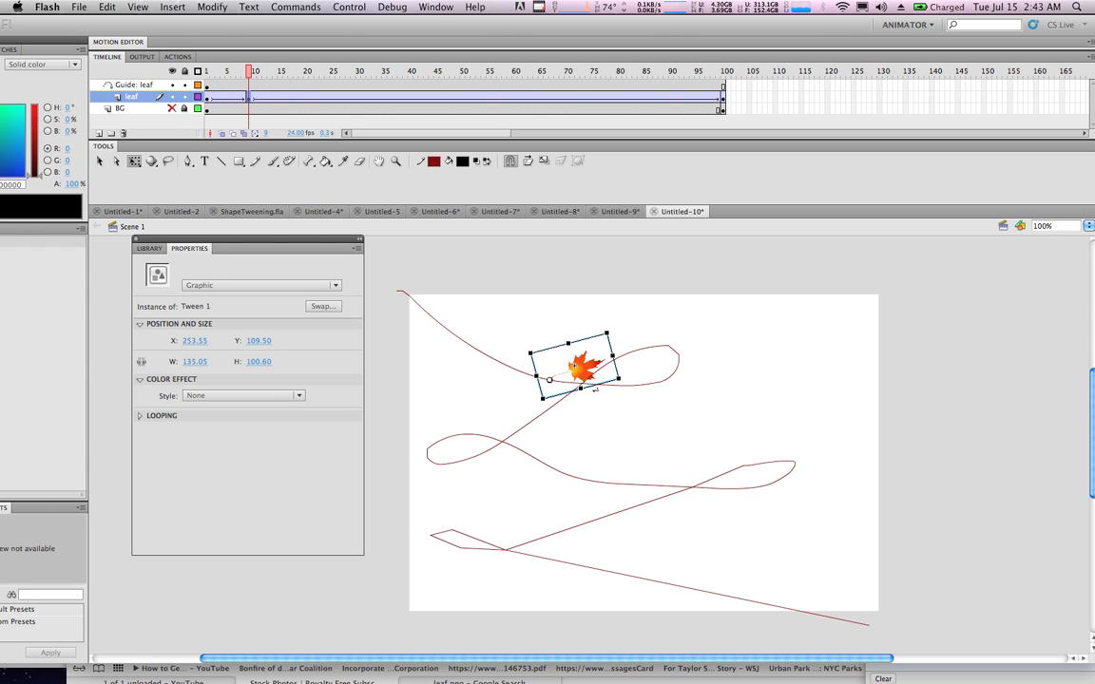
left_click_drag(592, 389, 635, 377)
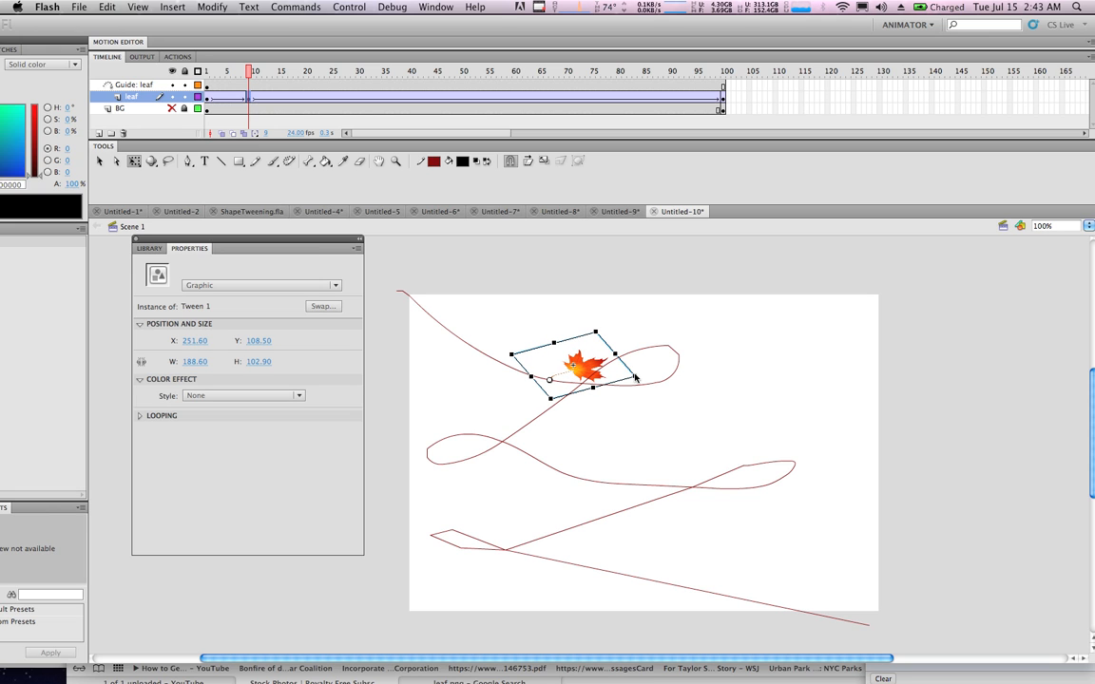
Step: Insert a keyframe in the leaf layer at frame 28 and free-transform the leaf there, pulling its lower-right corner outward
left_click(206, 72)
left_click(252, 73)
left_click_drag(252, 74, 349, 94)
left_click(349, 98)
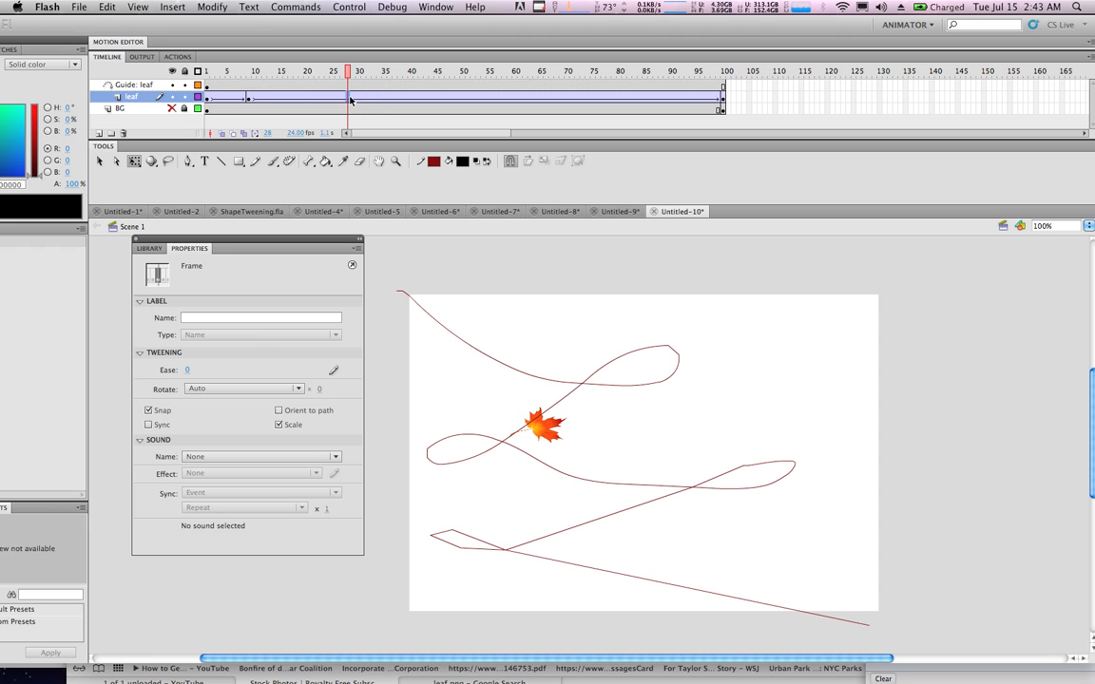
left_click(540, 427)
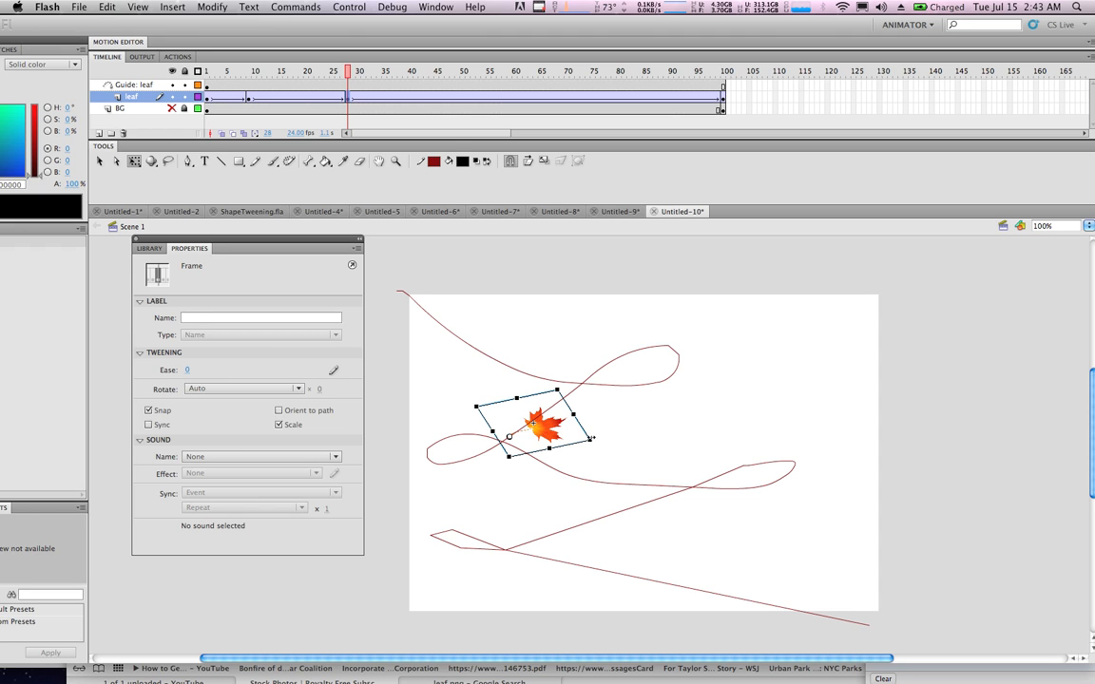
left_click_drag(591, 440, 625, 430)
Step: Insert a leaf keyframe at frame 54 and free-transform the leaf there to about 201.2 wide by 120.4 high
left_click_drag(316, 68, 483, 87)
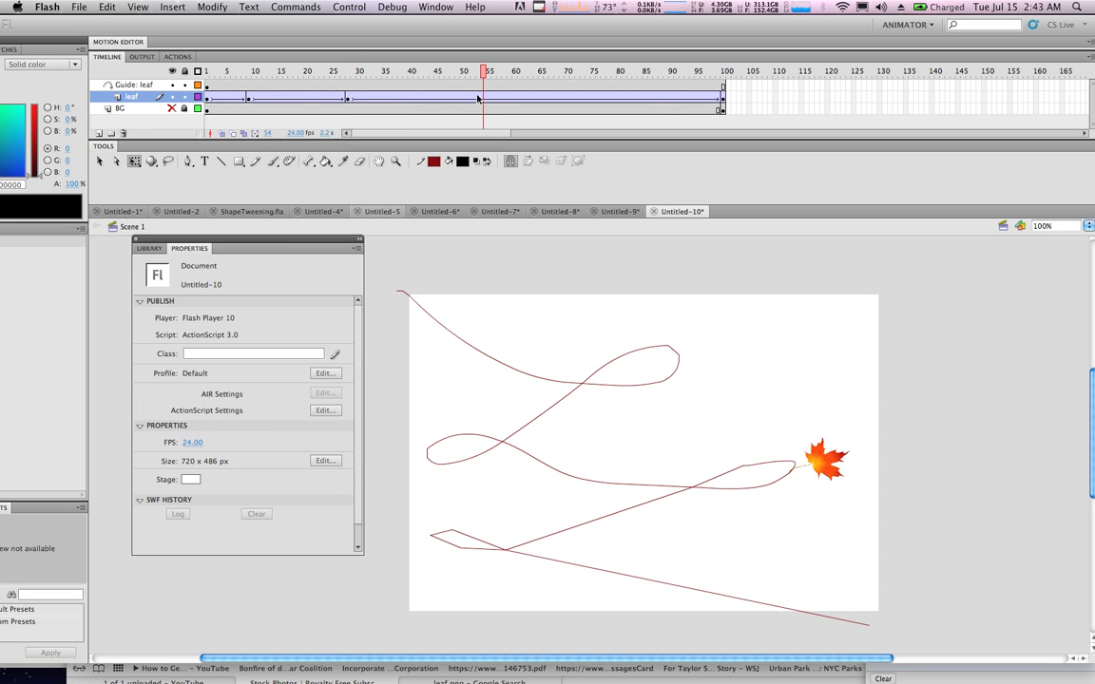
left_click(484, 99)
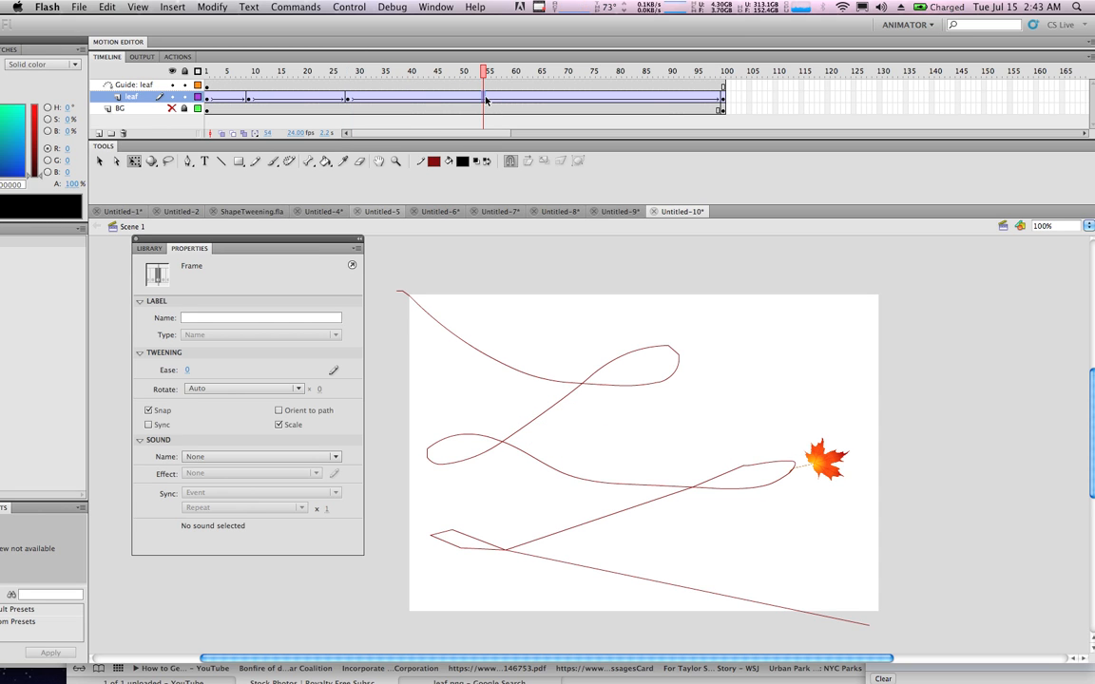
left_click(823, 462)
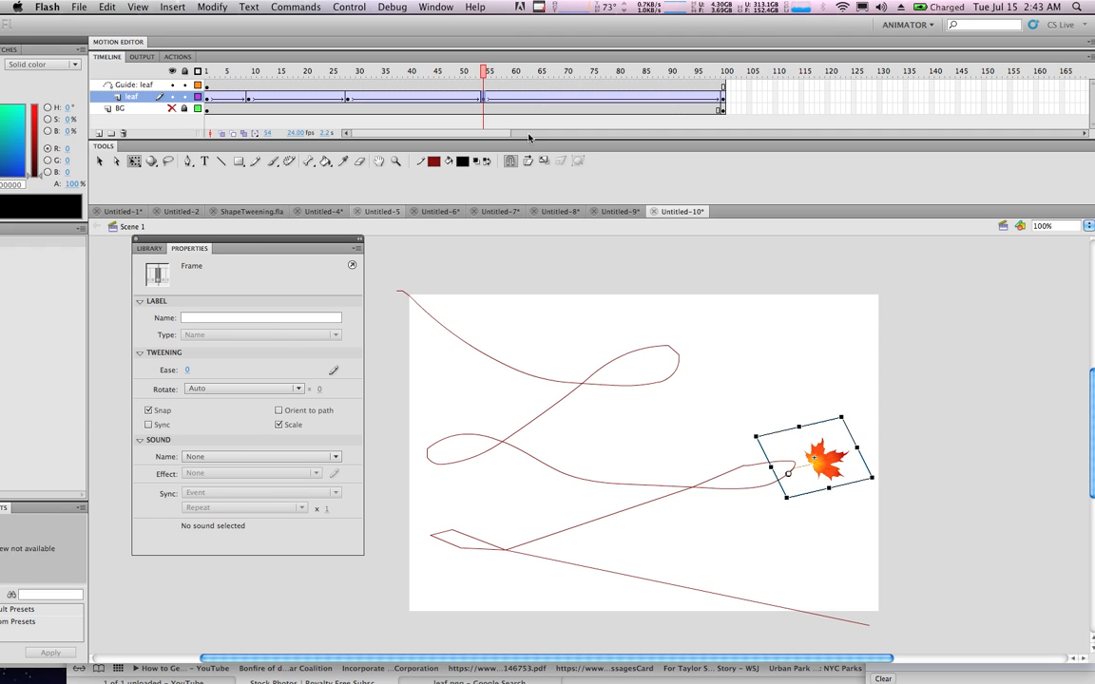
left_click_drag(877, 485, 823, 486)
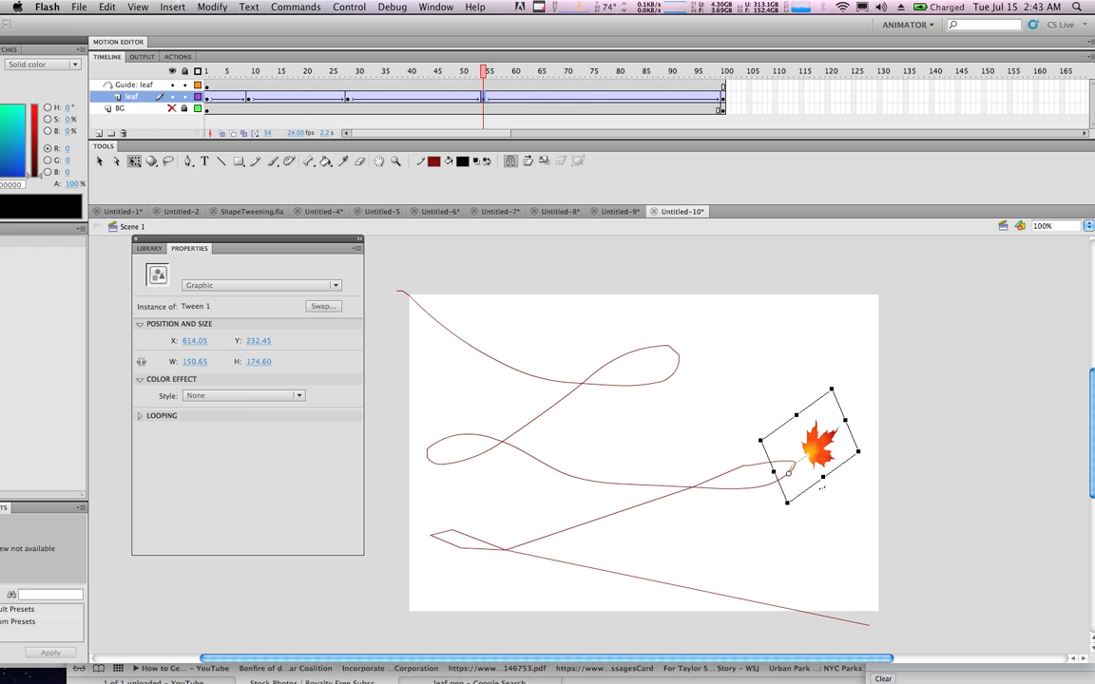
left_click_drag(849, 425, 859, 476)
left_click_drag(802, 498, 810, 495)
left_click_drag(875, 488, 888, 489)
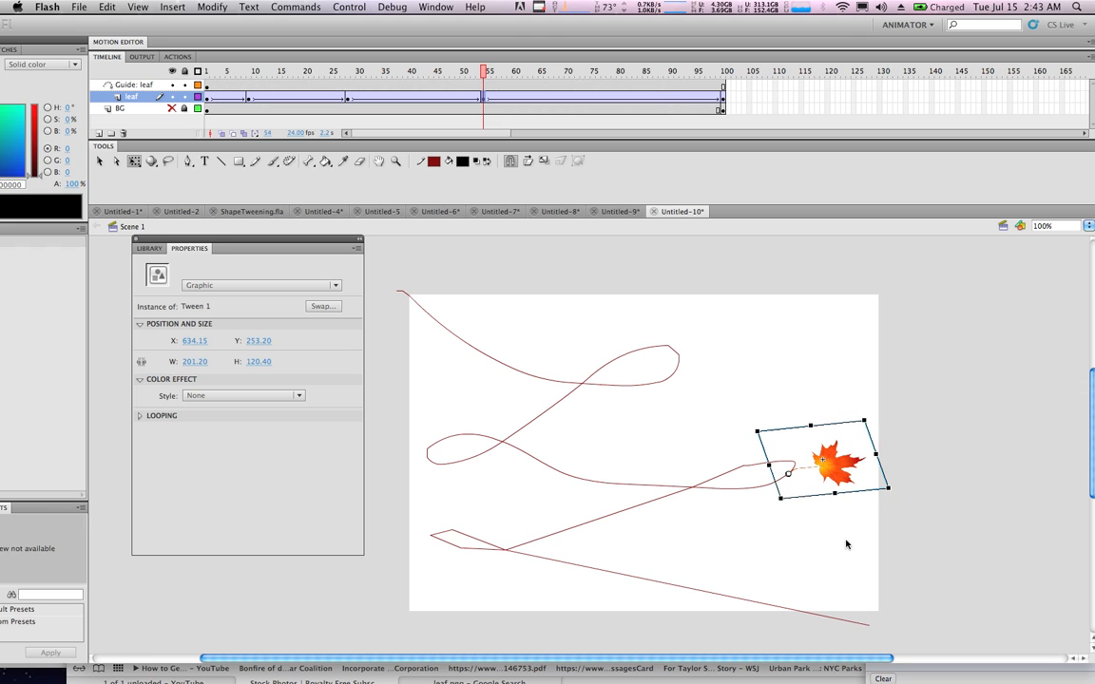
Step: Insert a leaf keyframe at frame 78 and rotate the leaf clockwise so it points down along the guide path
left_click_drag(485, 72, 612, 99)
key("F6")
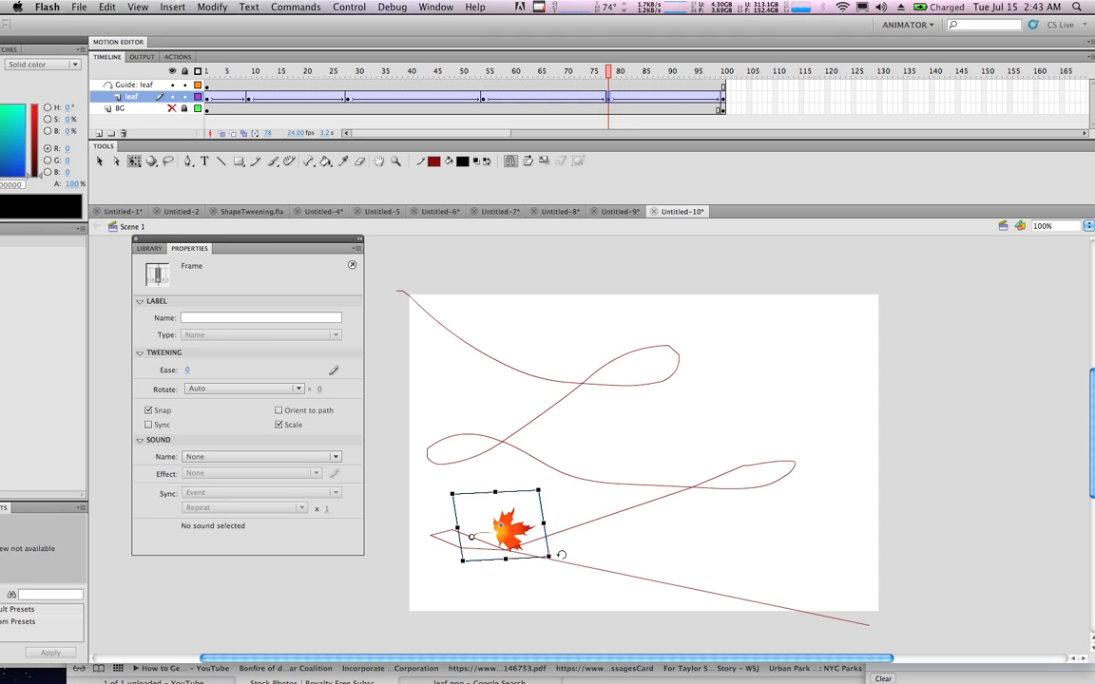
left_click_drag(557, 559, 542, 577)
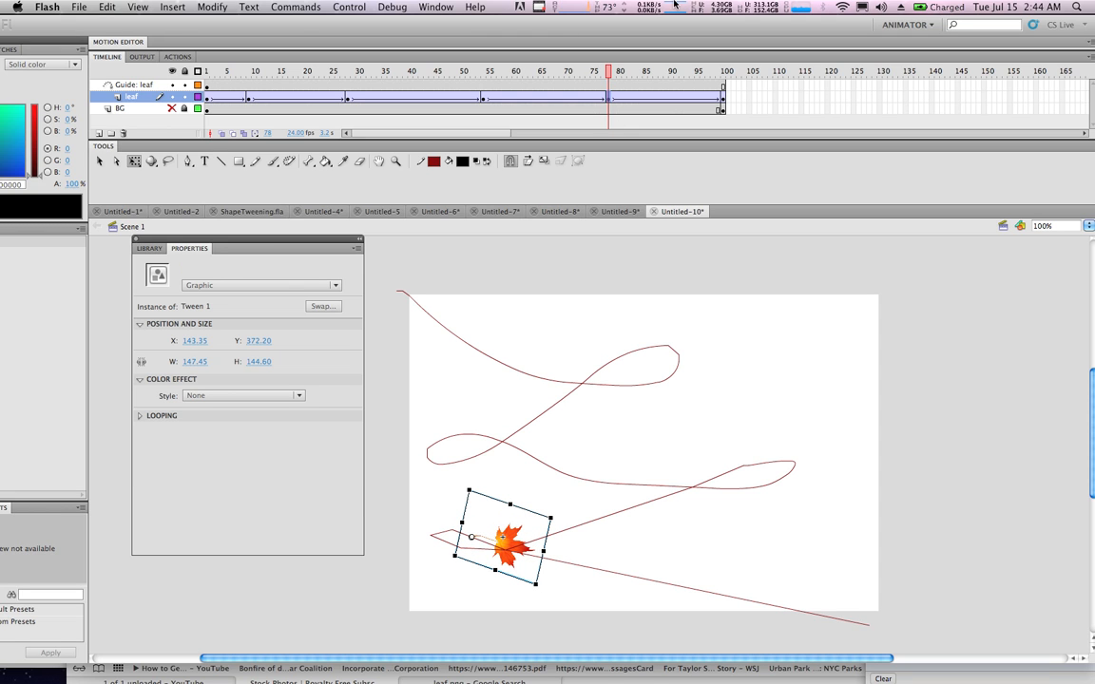
Step: Rotate the leaf at frame 100 counterclockwise about its guide point and play back the animation
key("Return")
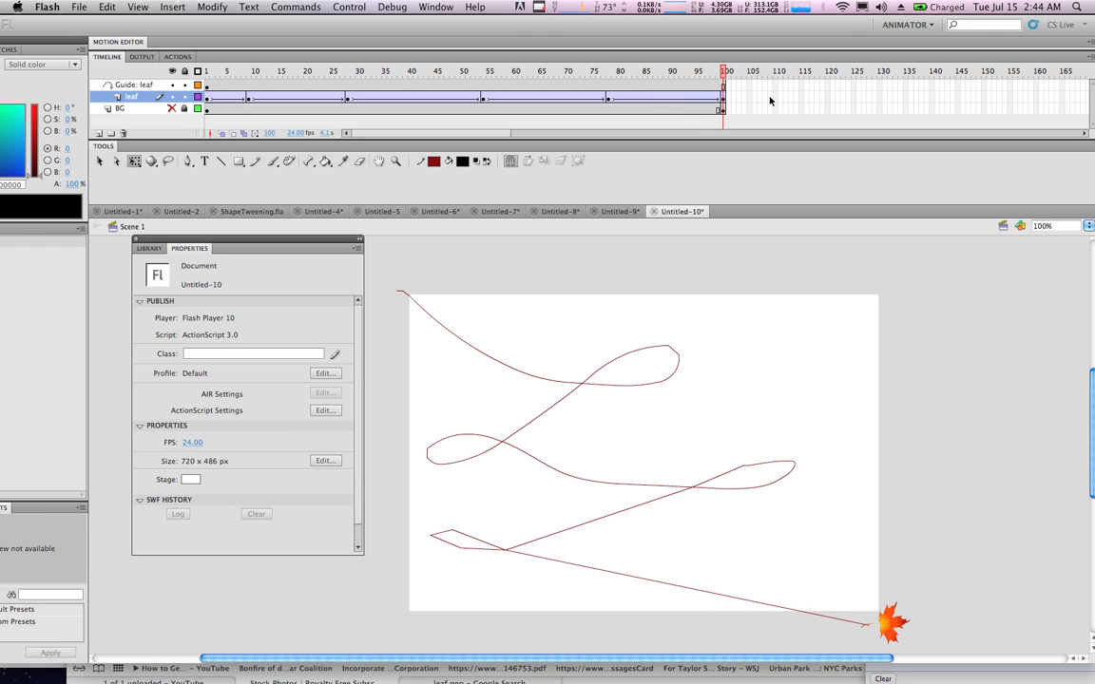
left_click(903, 625)
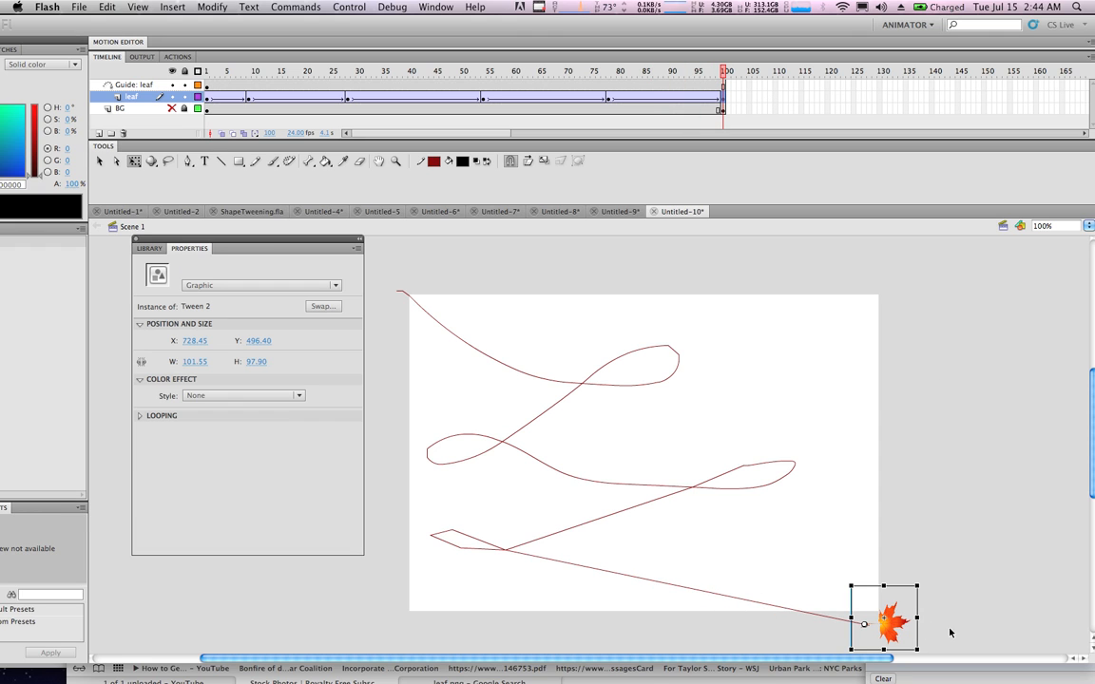
left_click_drag(928, 582, 918, 550)
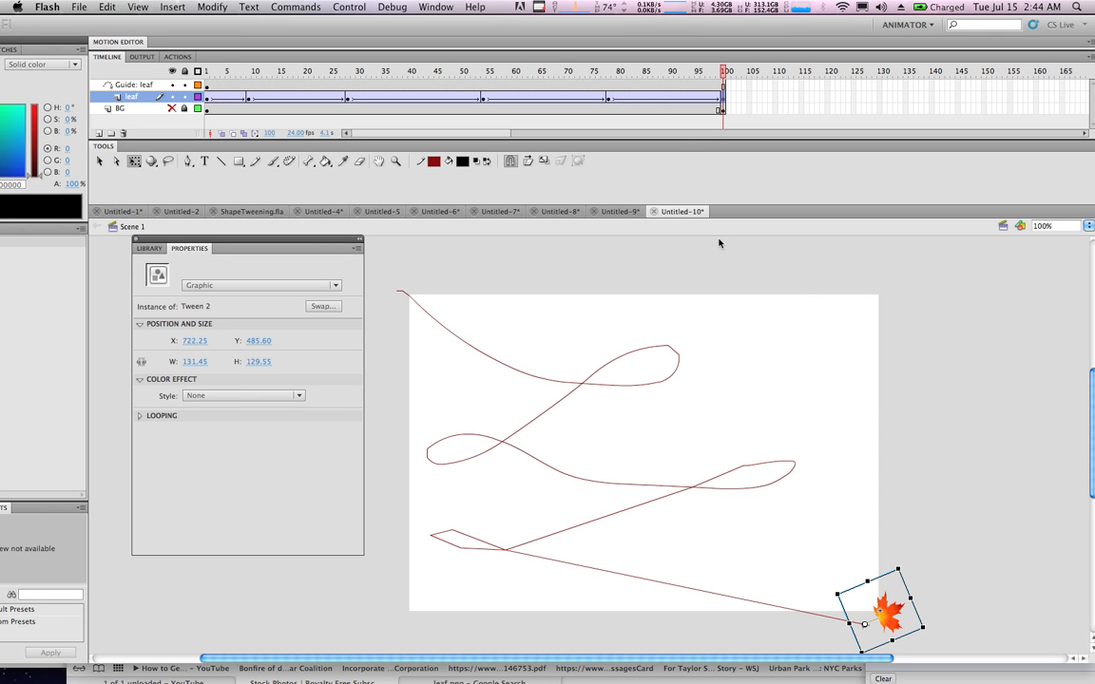
left_click(350, 7)
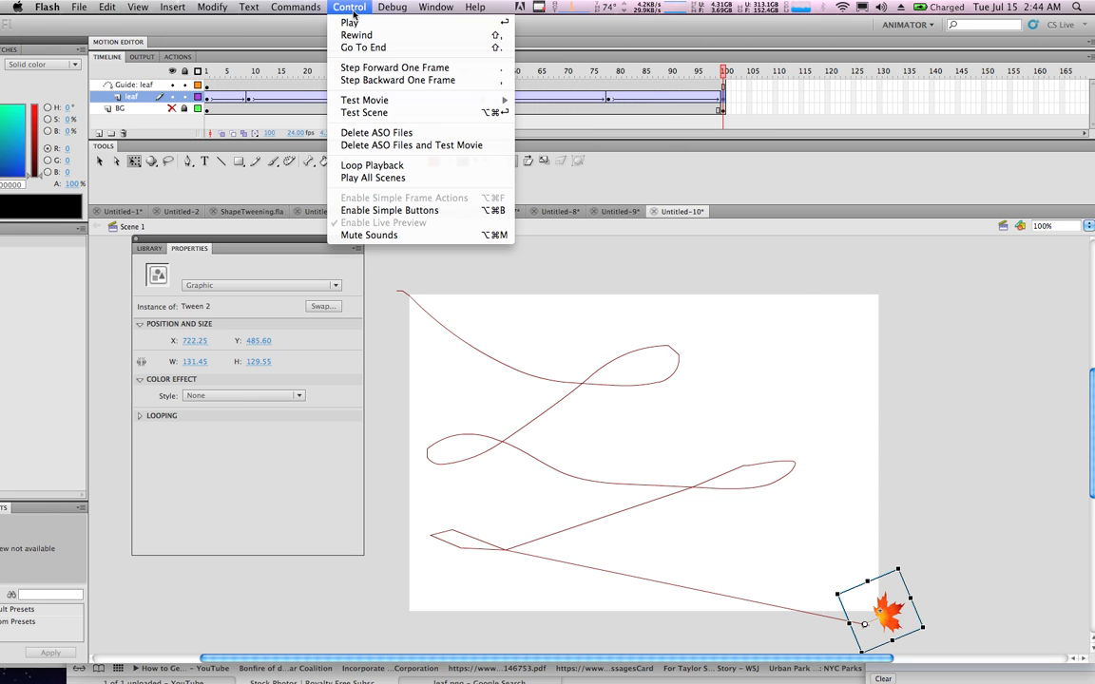
left_click(359, 23)
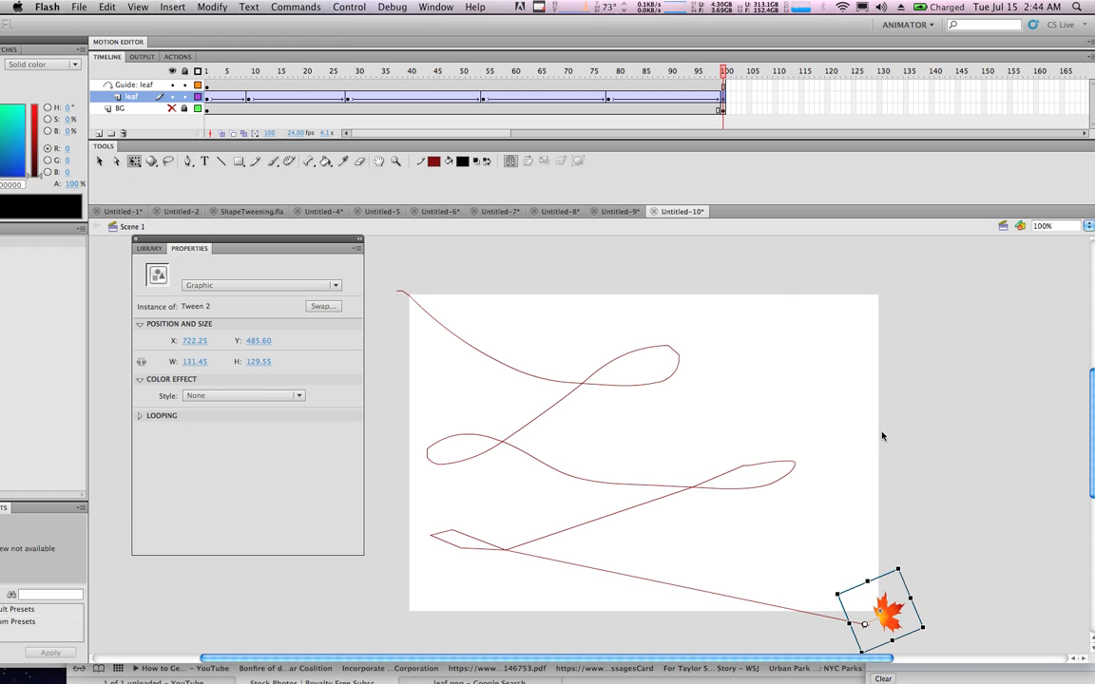
Step: Enlarge, skew and rotate the leaf at frame 100 to about 282.3 wide by 165.7 high
left_click_drag(925, 627, 961, 630)
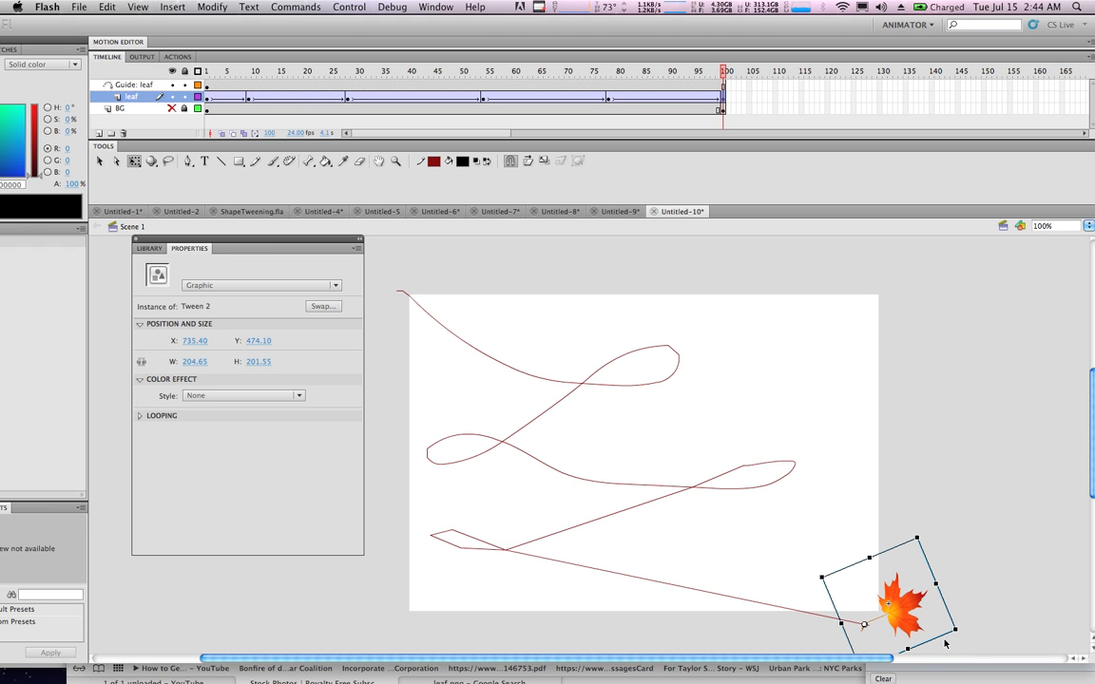
left_click_drag(936, 584, 952, 578)
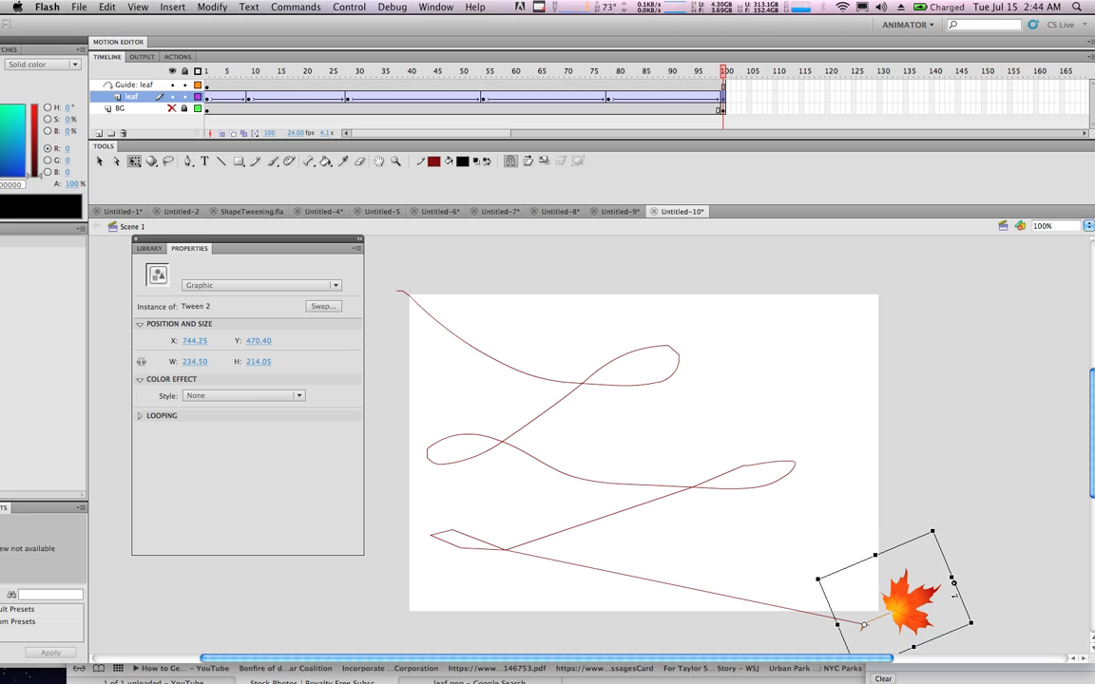
left_click_drag(898, 544, 973, 520)
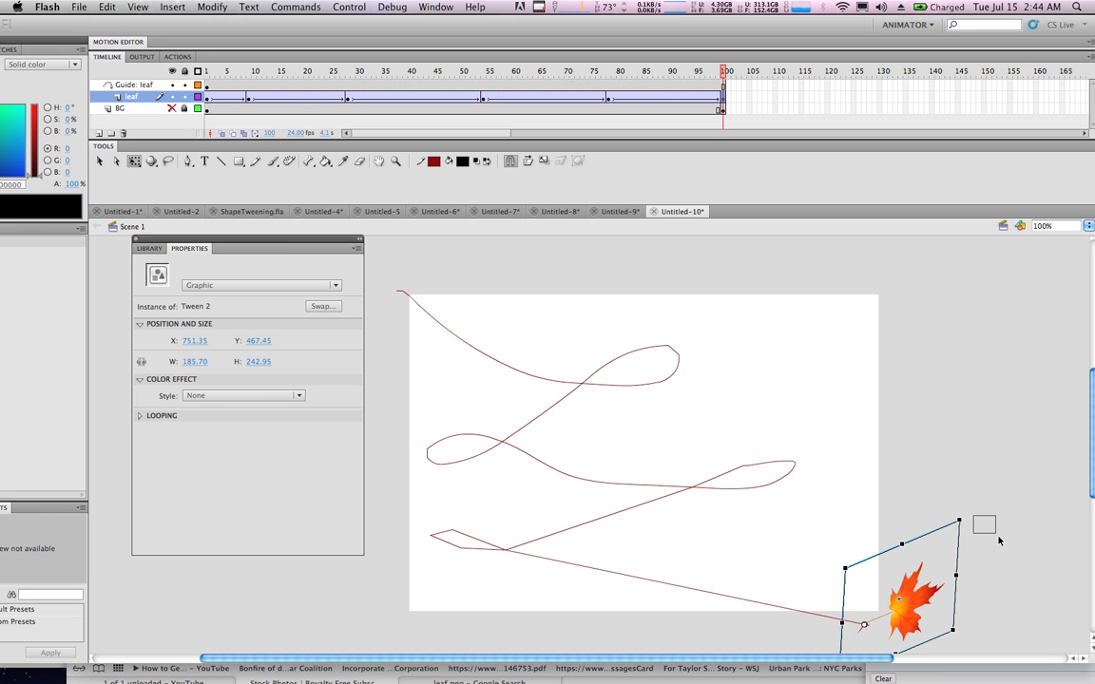
left_click(981, 529)
left_click(924, 600)
left_click_drag(971, 506, 1009, 571)
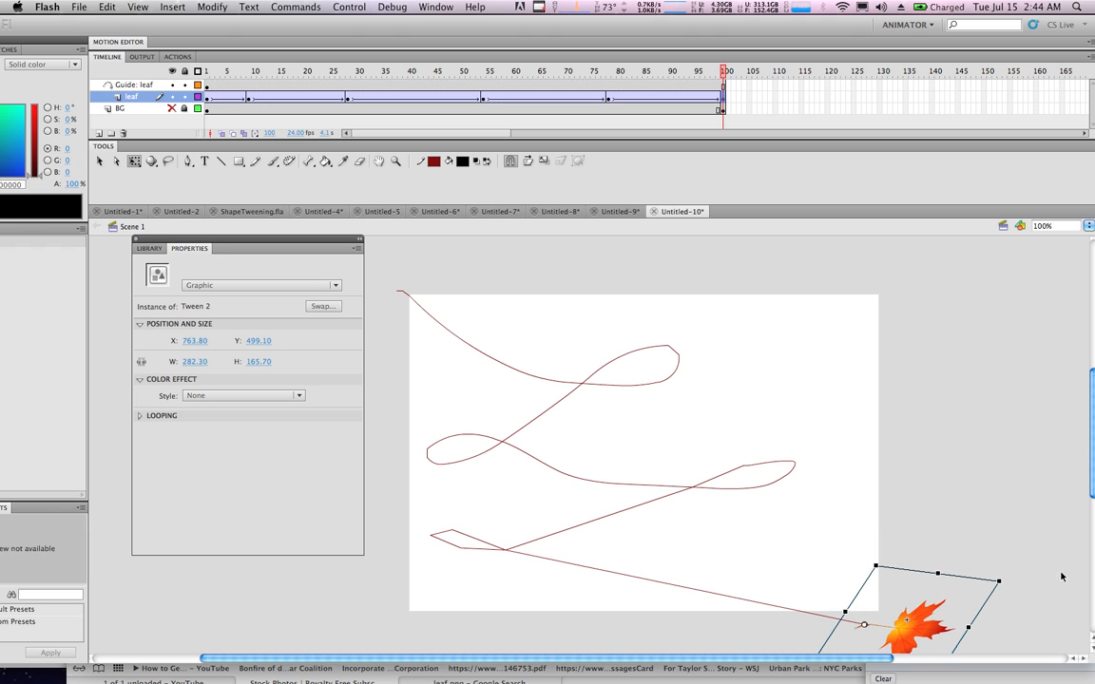
Step: Show the BG layer again and play the animation from frame 1 over the forest background
left_click_drag(718, 76, 69, 67)
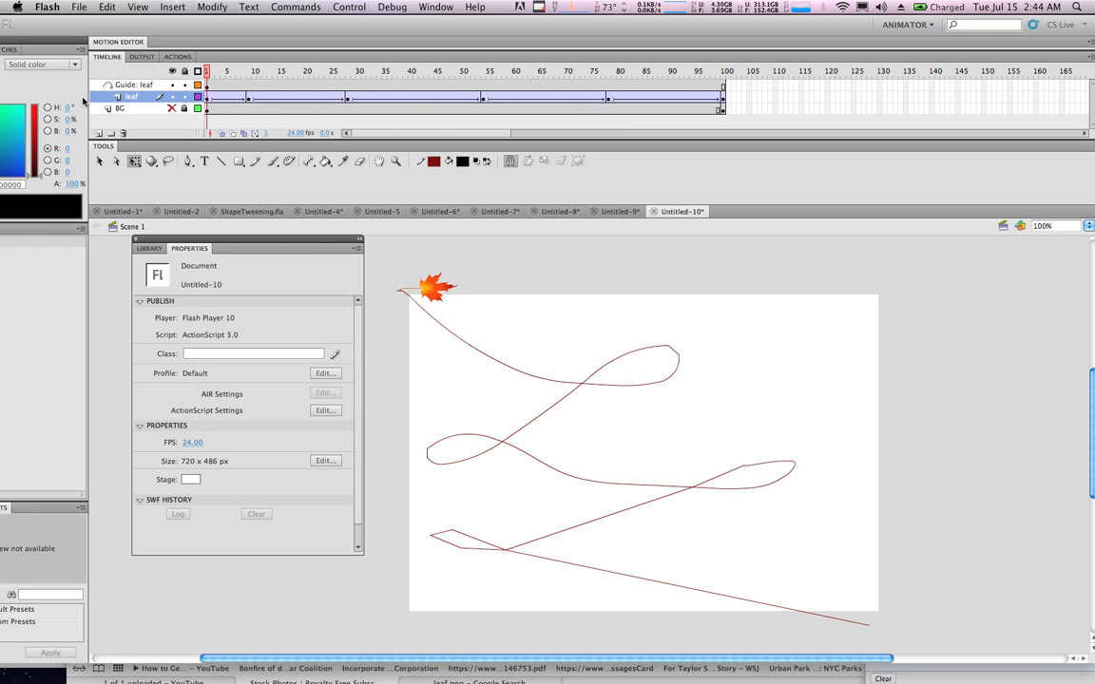
left_click(171, 109)
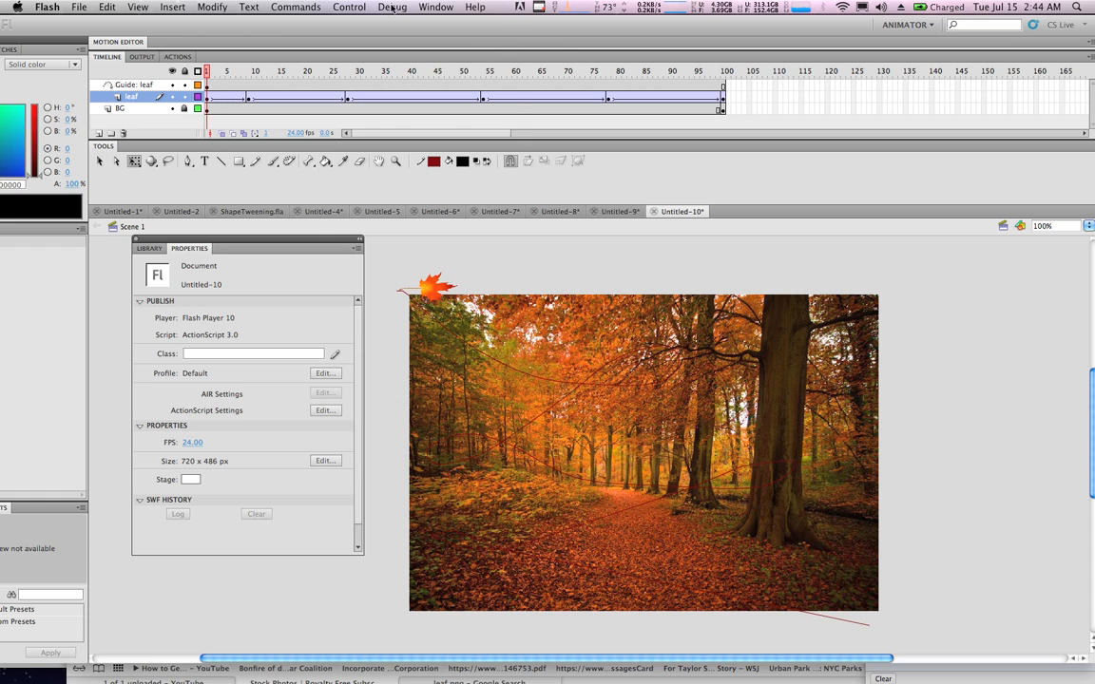
left_click(333, 7)
left_click(316, 22)
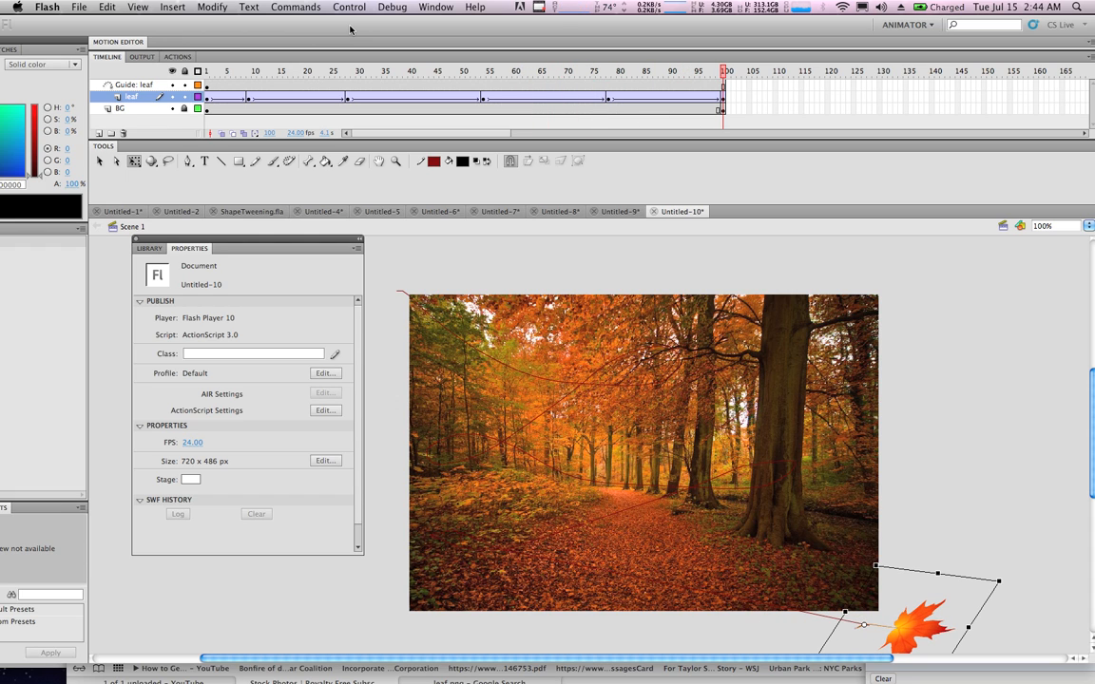
Step: Add a new layer named Greeting between the leaf and BG layers
left_click(99, 133)
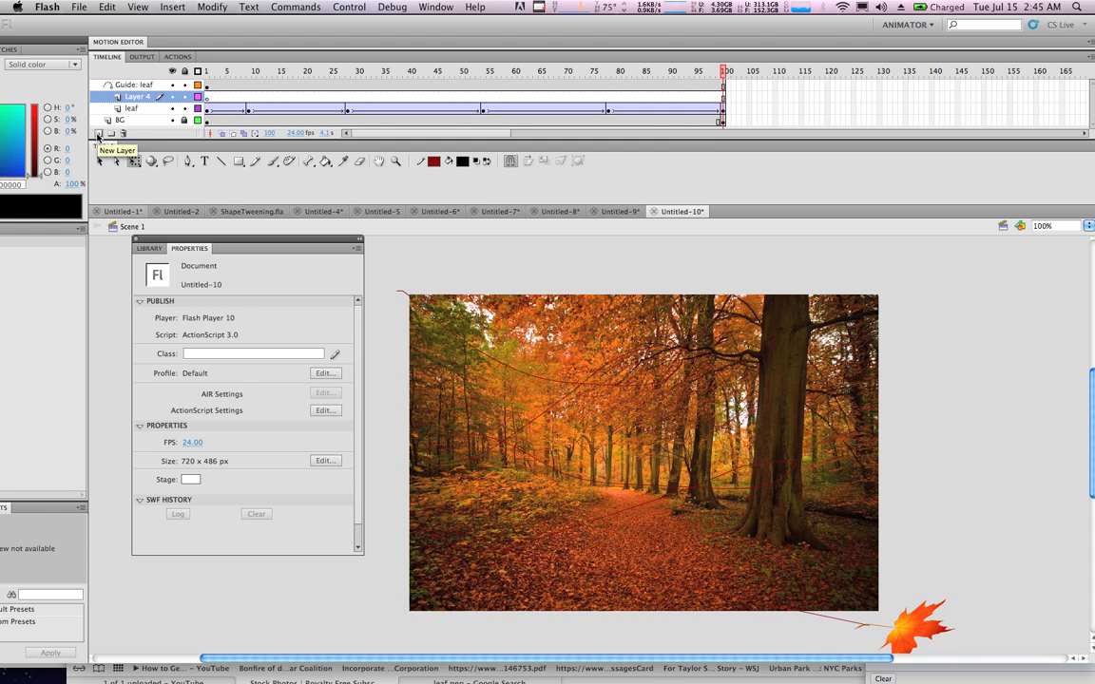
left_click(137, 97)
left_click_drag(134, 116, 138, 112)
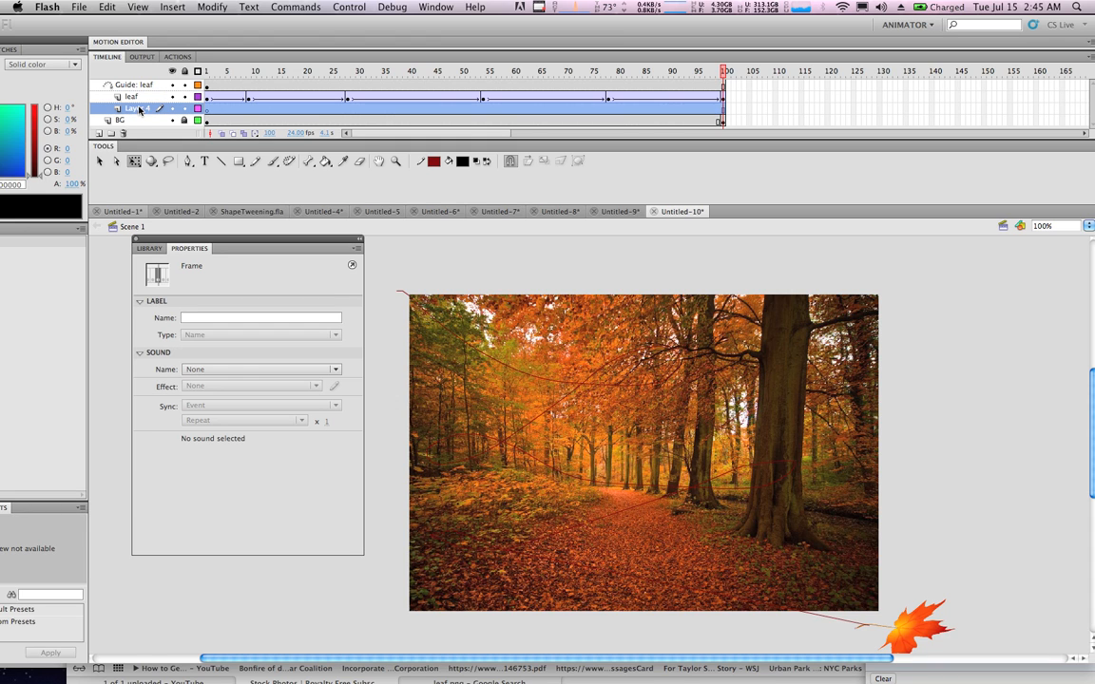
double_click(137, 108)
type("d")
type("reeting")
left_click(159, 196)
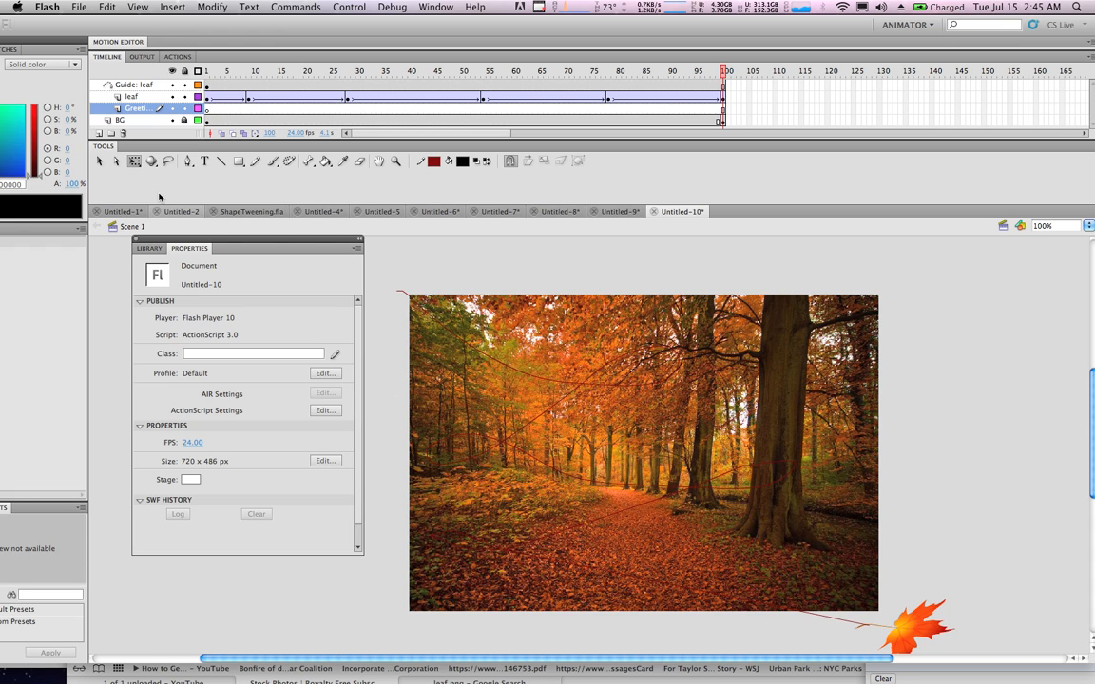
Step: Draw a black-filled rectangle with a grey radial gradient stroke, about 293 by 70, in the upper middle of the stage
left_click(241, 162)
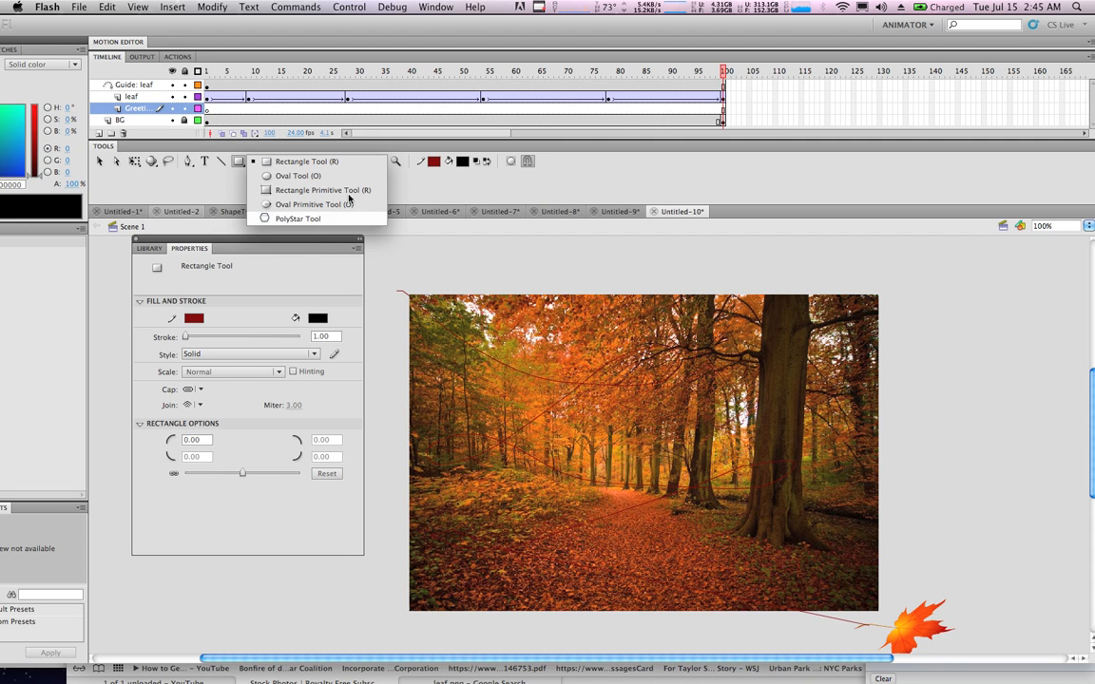
left_click(316, 164)
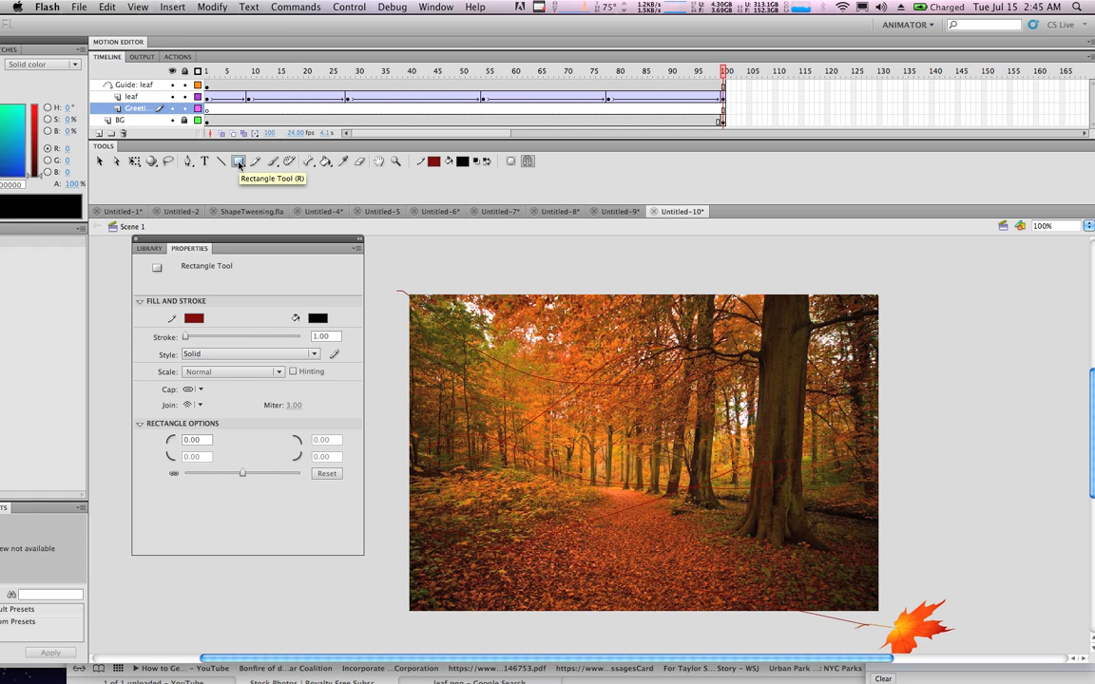
left_click(434, 164)
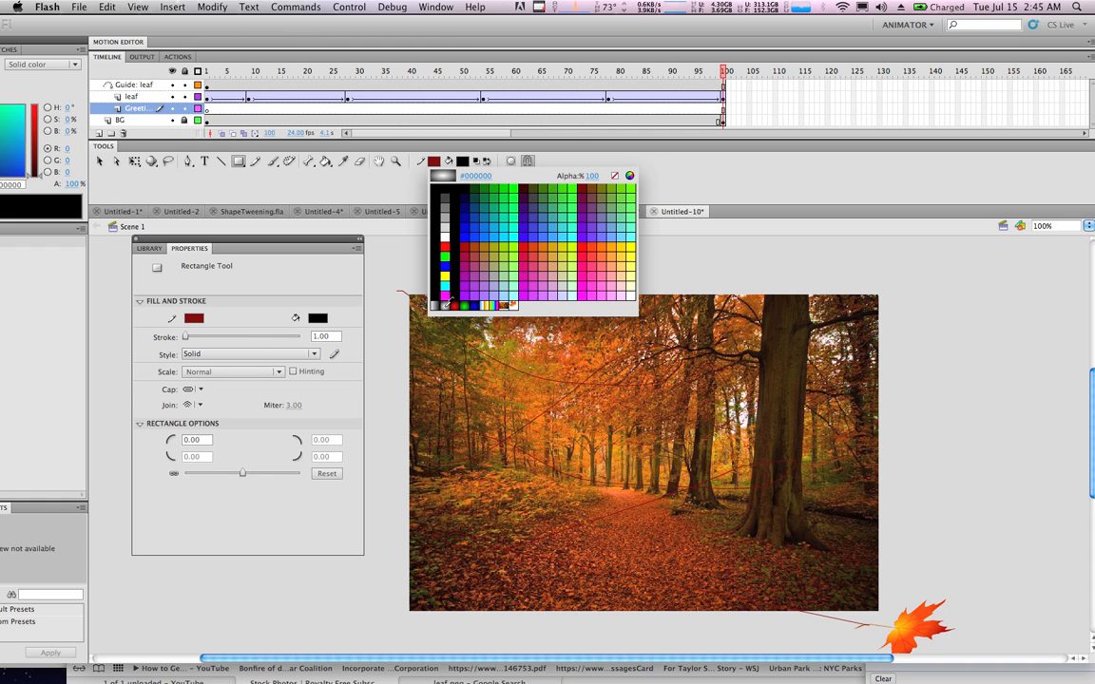
left_click(445, 303)
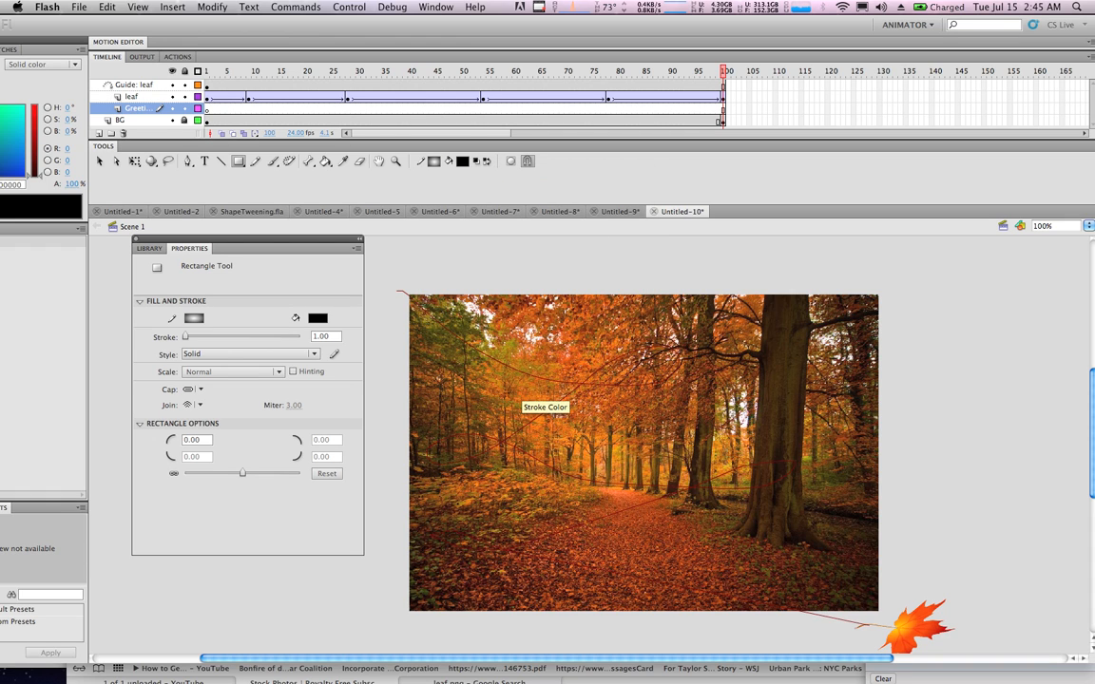
left_click_drag(514, 424, 698, 441)
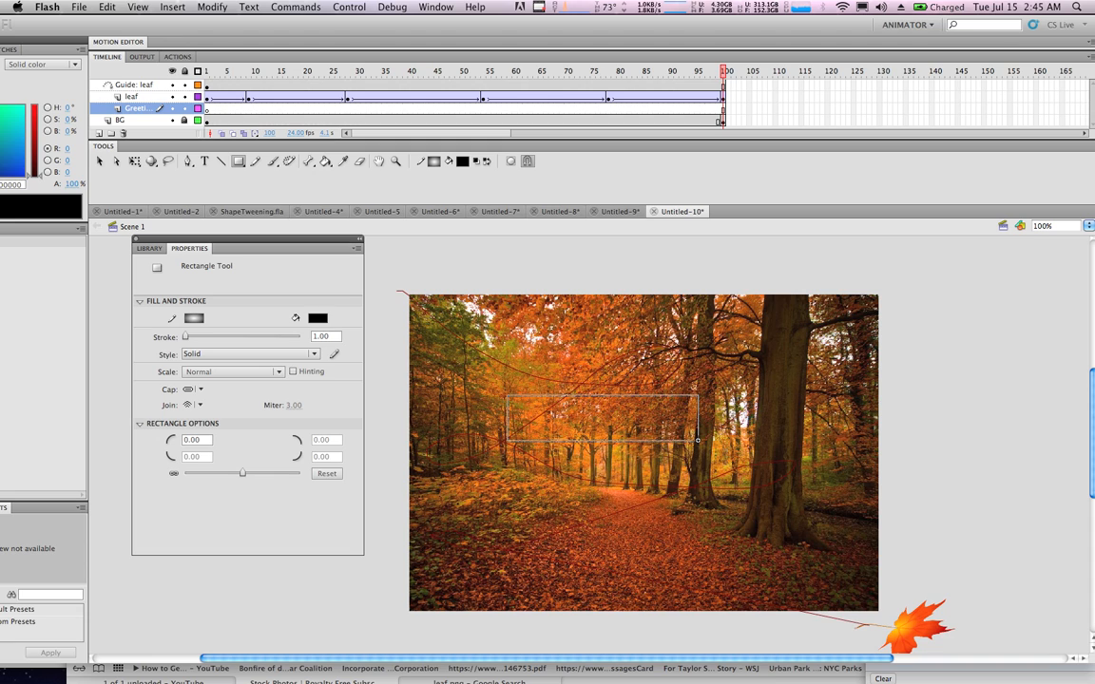
left_click_drag(698, 441, 698, 441)
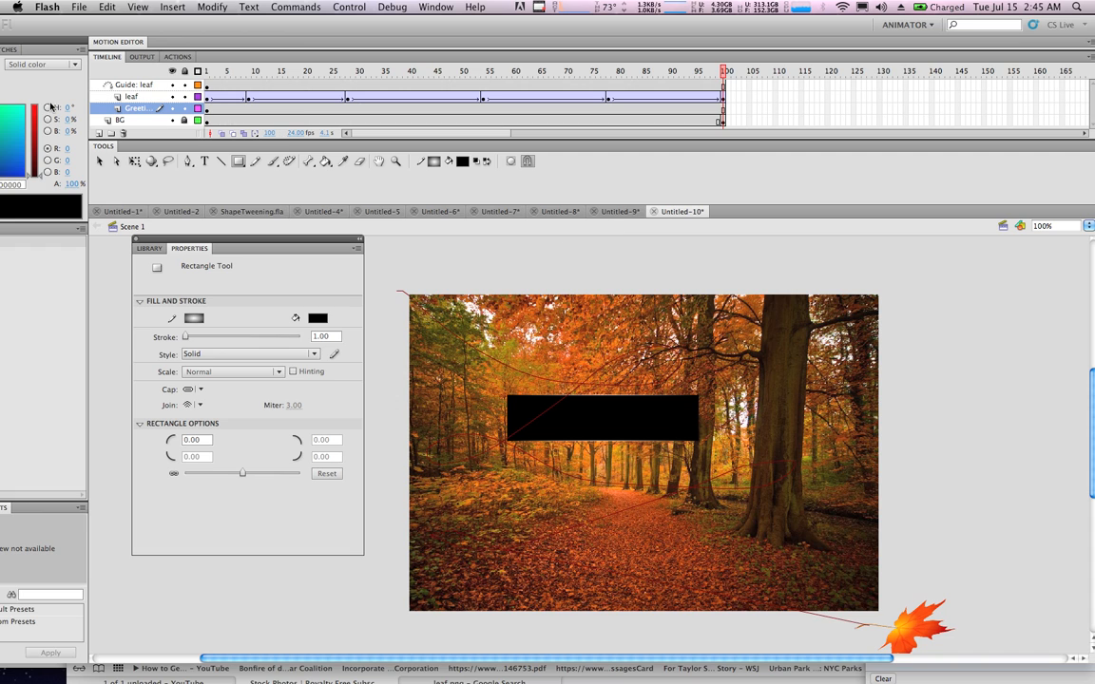
Step: Select the rectangle's fill and stroke together and move it toward the stage centre, to about X 199, Y 175
key("v")
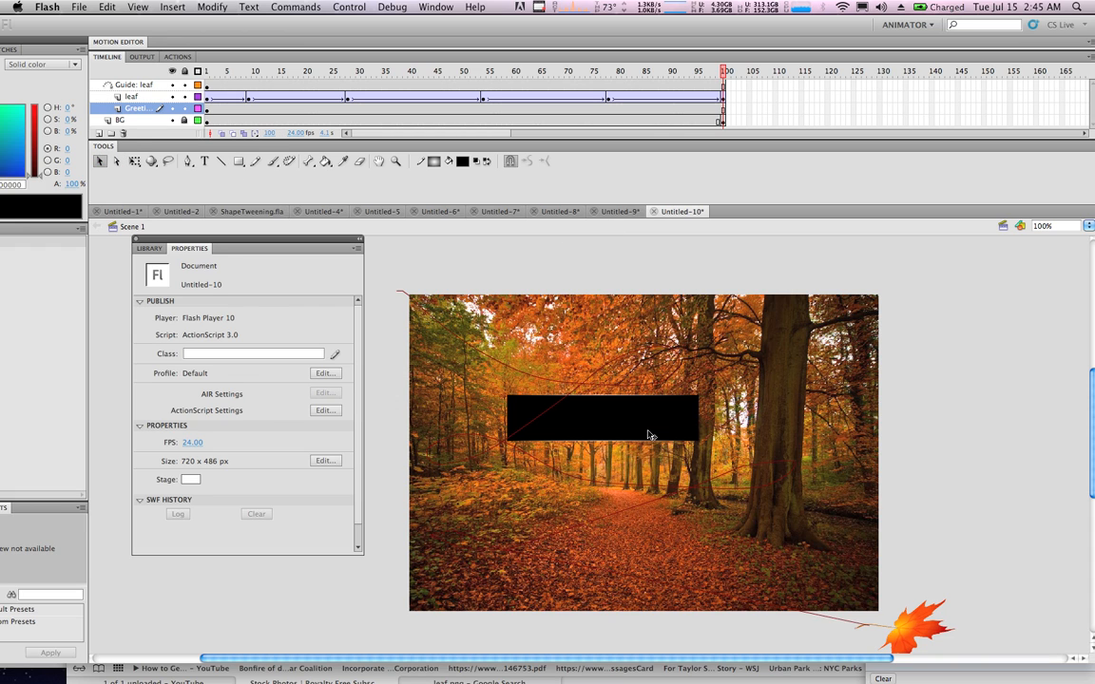
left_click(635, 420)
left_click(607, 396, "shift")
double_click(604, 431)
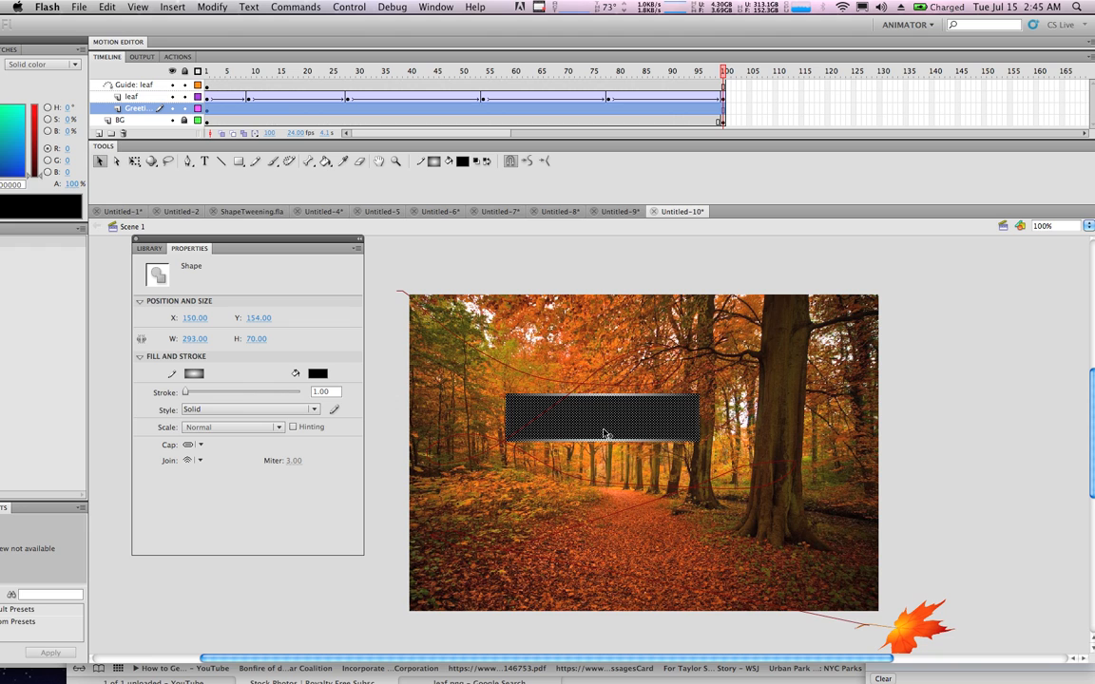
left_click_drag(605, 434, 650, 423)
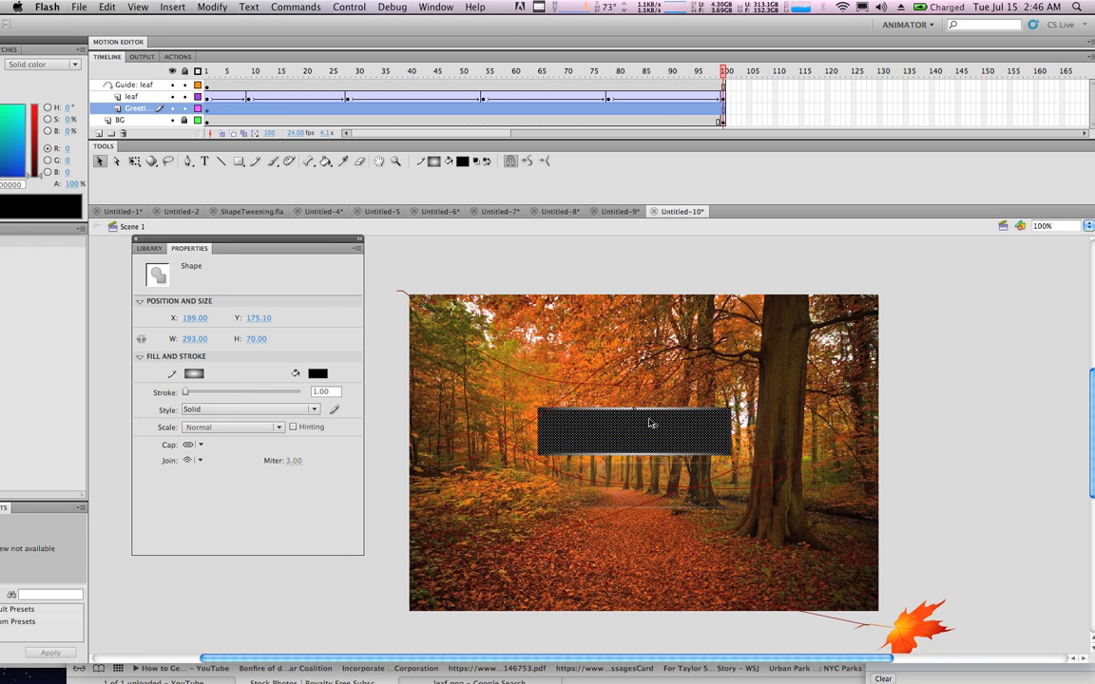
Step: Convert the black rectangle into a graphic symbol named Greeting frame
right_click(588, 431)
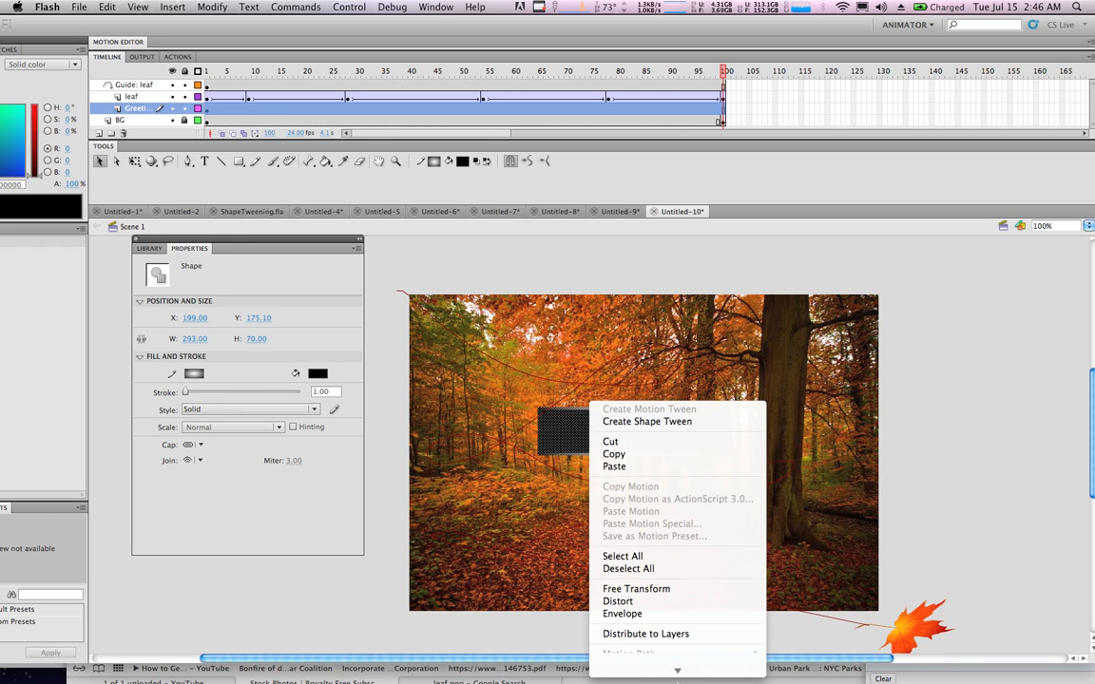
left_click(670, 669)
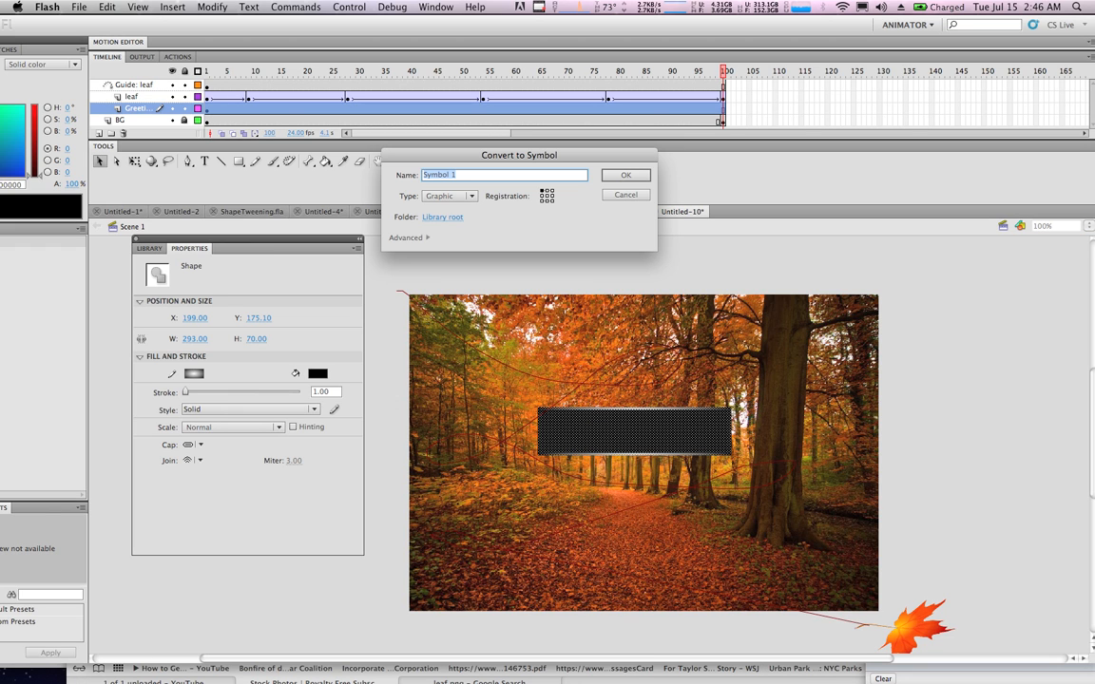
type("Greeting frame")
key("Return")
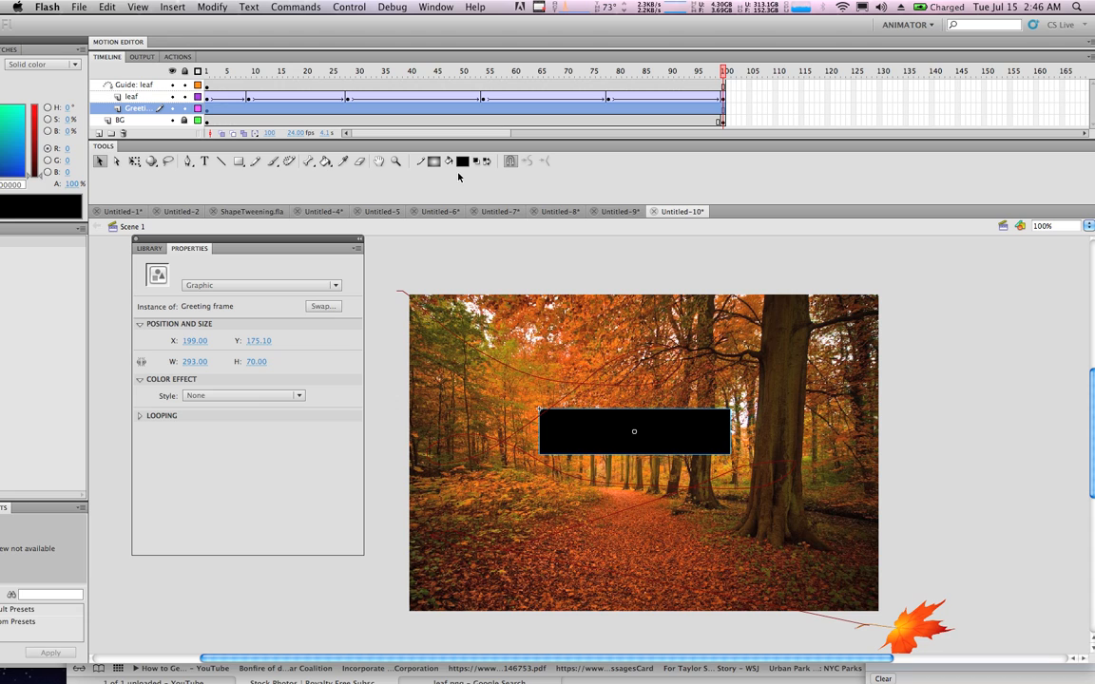
Step: Enlarge the Greeting frame instance around its centre with Free Transform to about 409 by 118
left_click(922, 441)
left_click(697, 441)
left_click(893, 467)
left_click(697, 435)
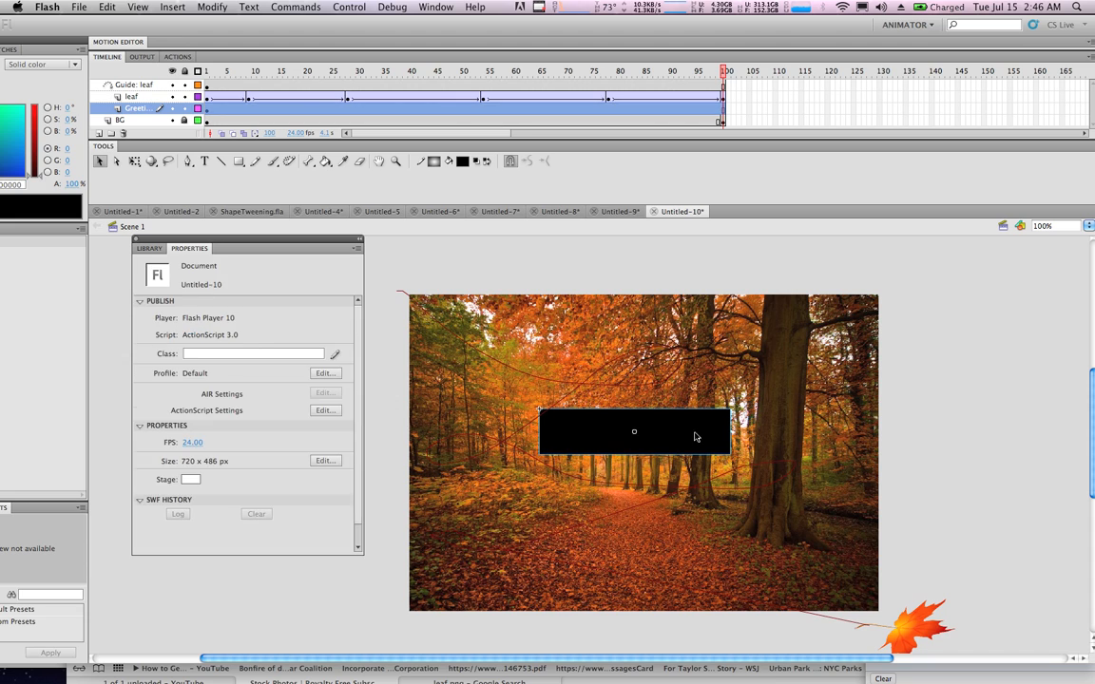
left_click(134, 161)
left_click_drag(539, 409, 502, 392)
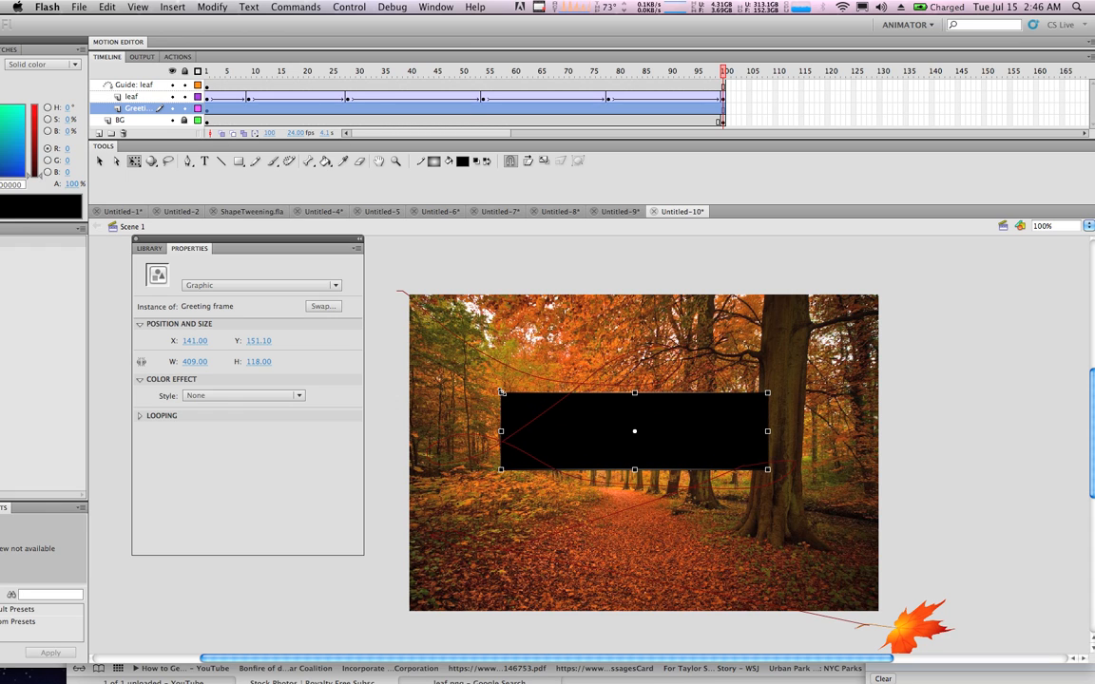
left_click(974, 456)
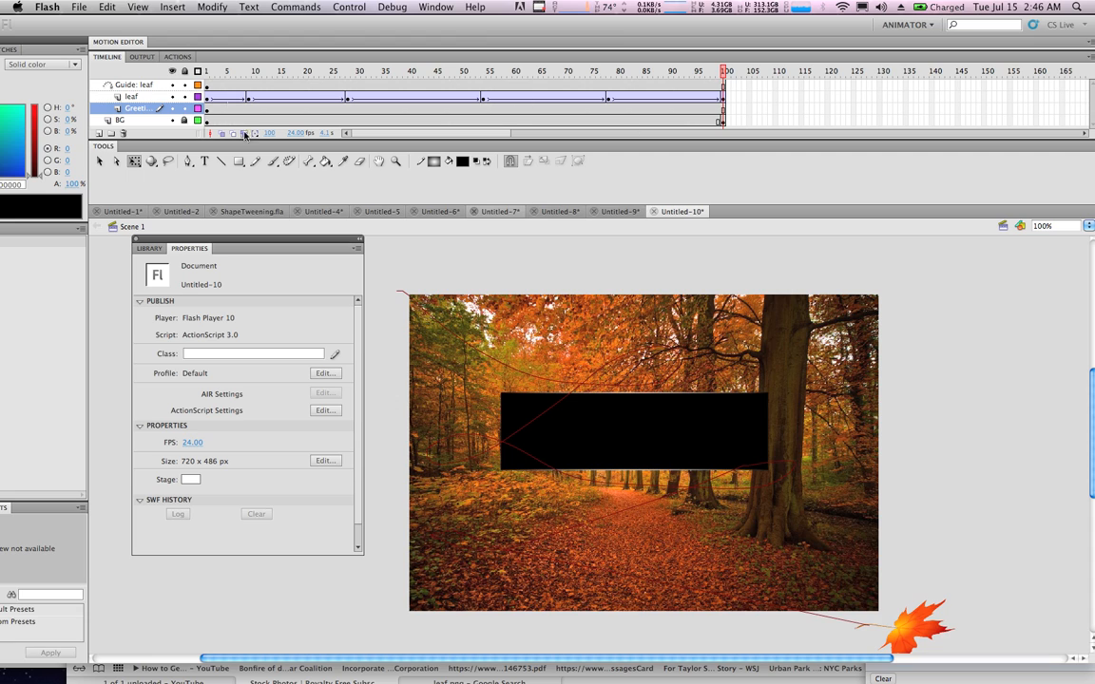
left_click(133, 108)
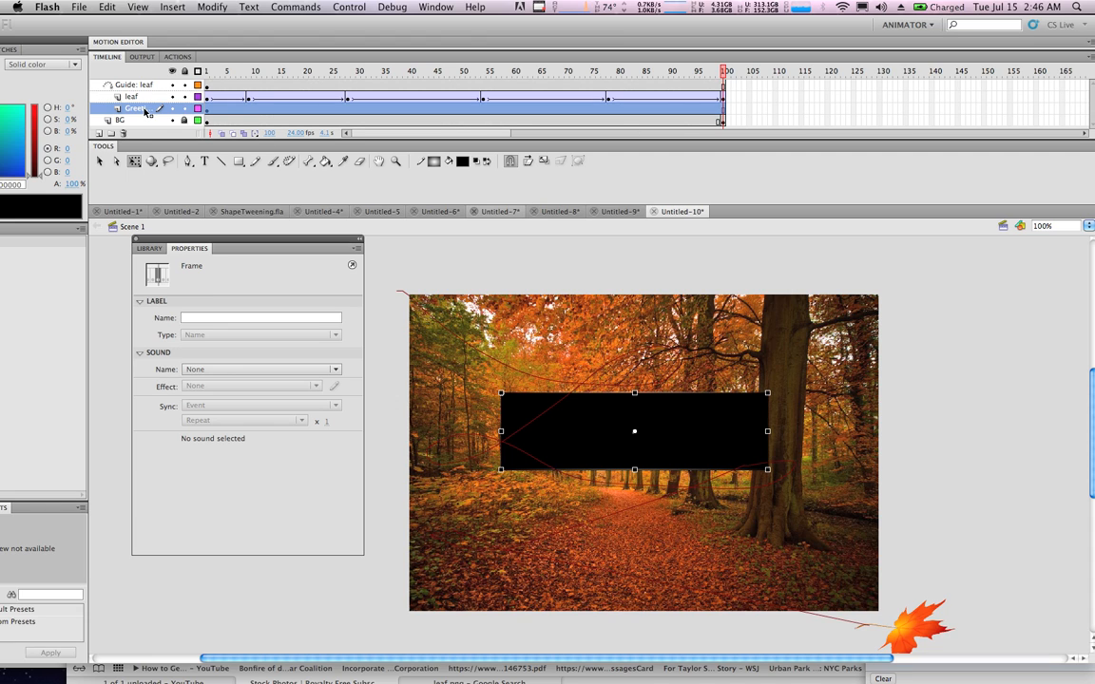
left_click(209, 111)
left_click_drag(210, 112, 291, 113)
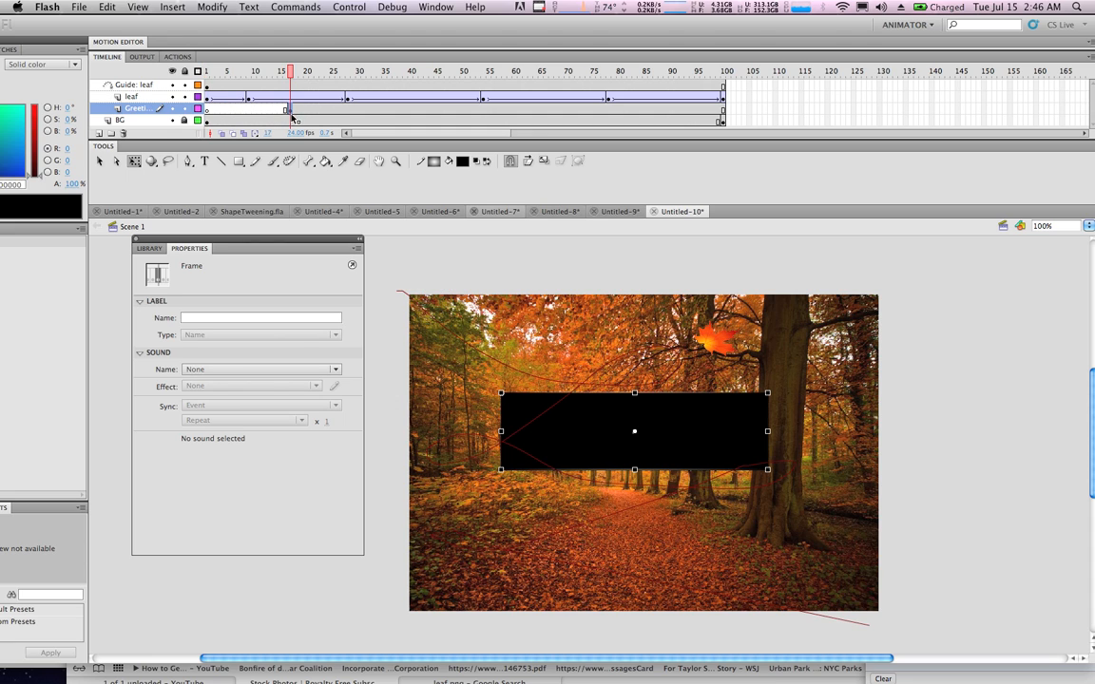
left_click(432, 120)
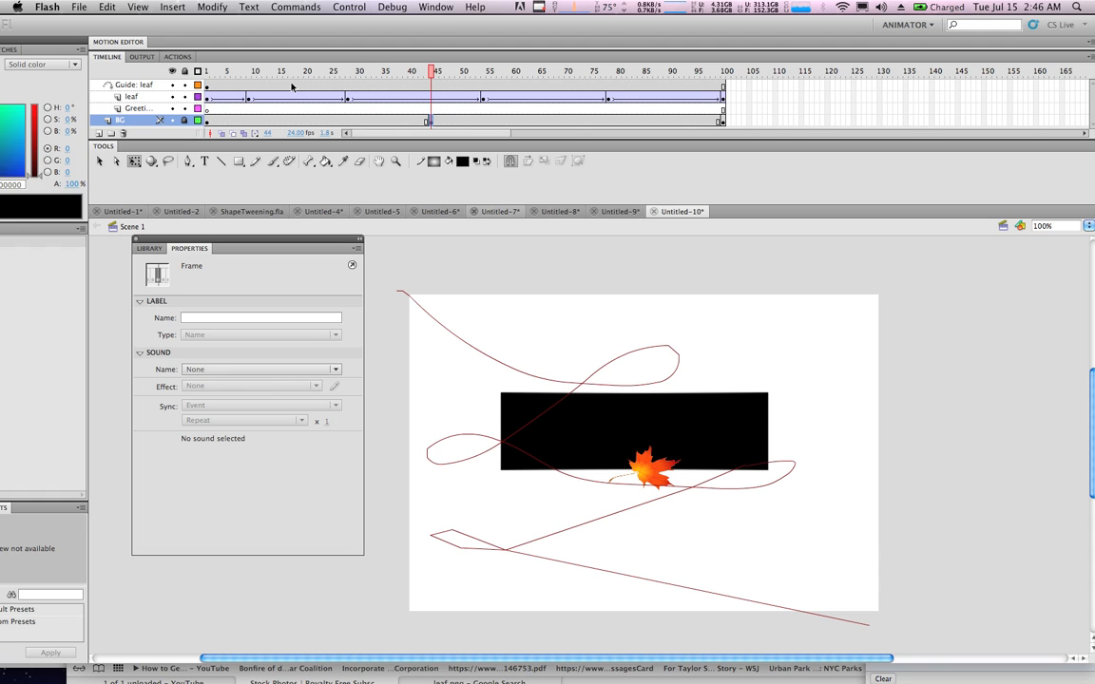
key("super+z")
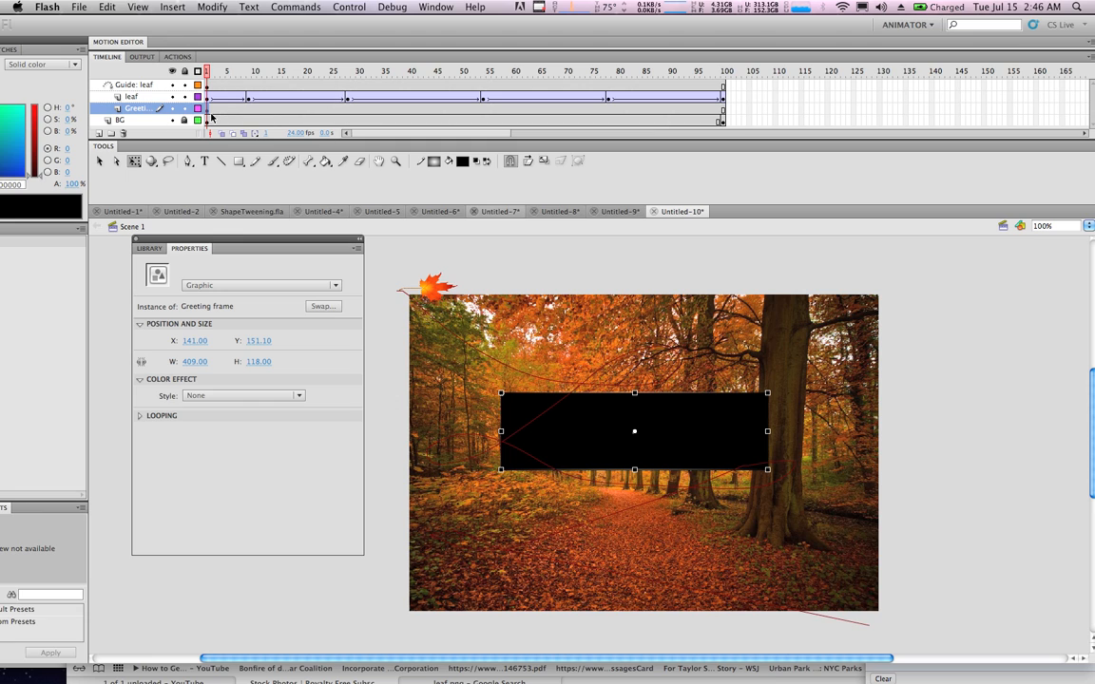
Step: Move the Greeting layer's first keyframe from frame 1 to frame 28, where the leaf's third keyframe is
left_click(210, 110)
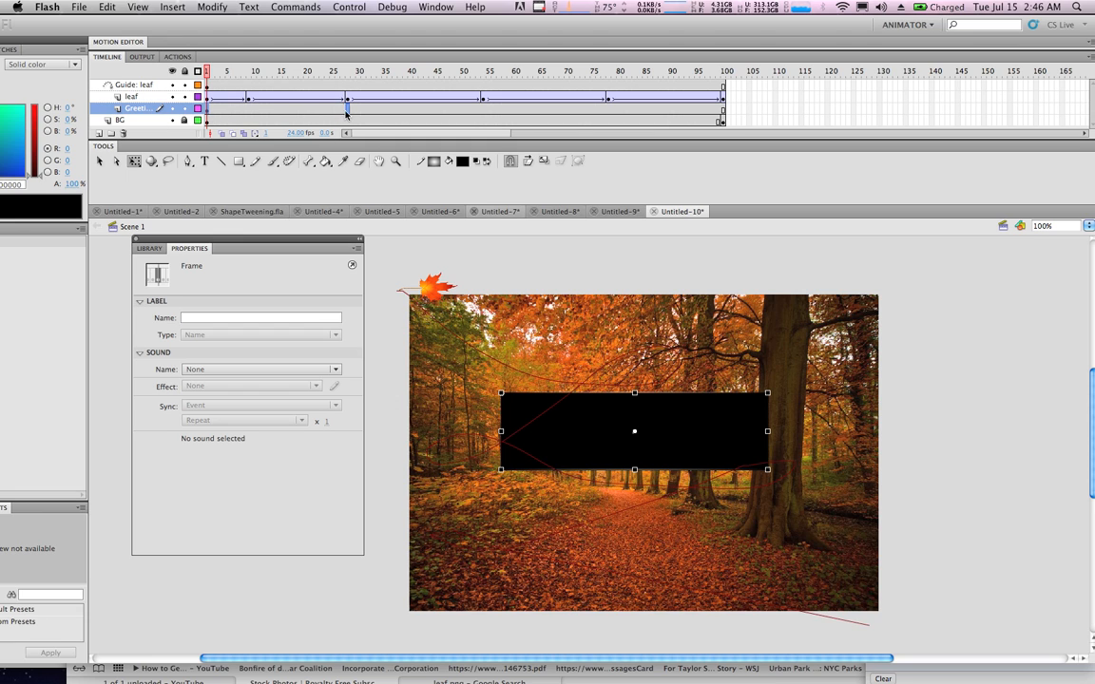
left_click_drag(348, 71, 384, 83)
left_click_drag(411, 84, 348, 84)
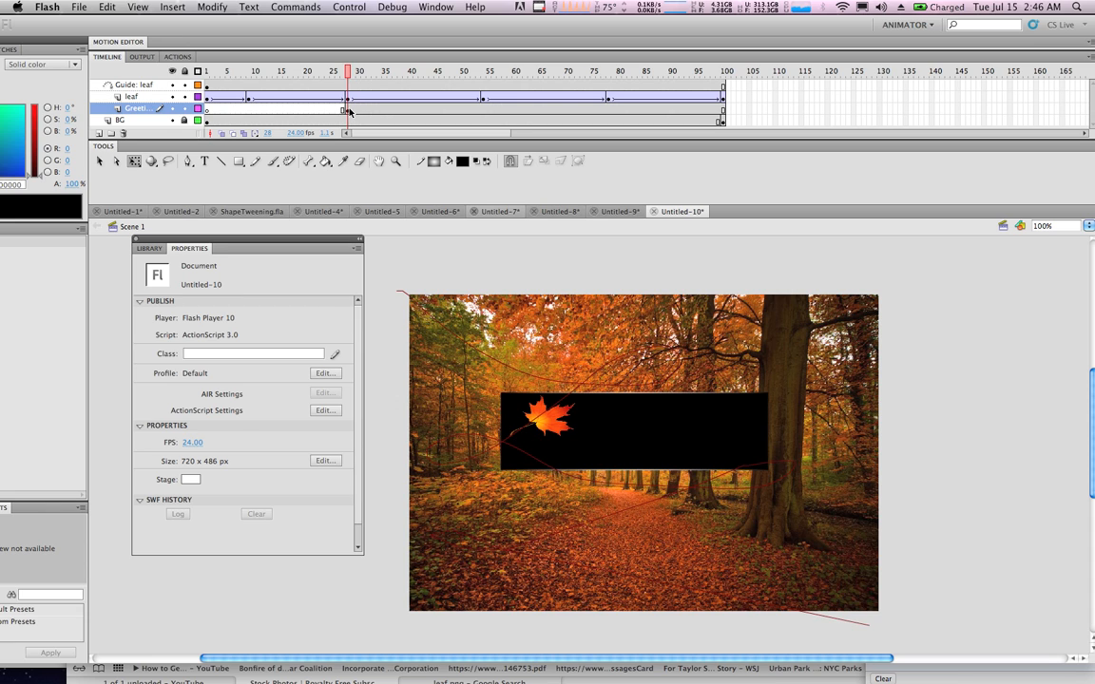
Step: Insert a keyframe on the Greeting layer at frame 55
left_click(348, 110)
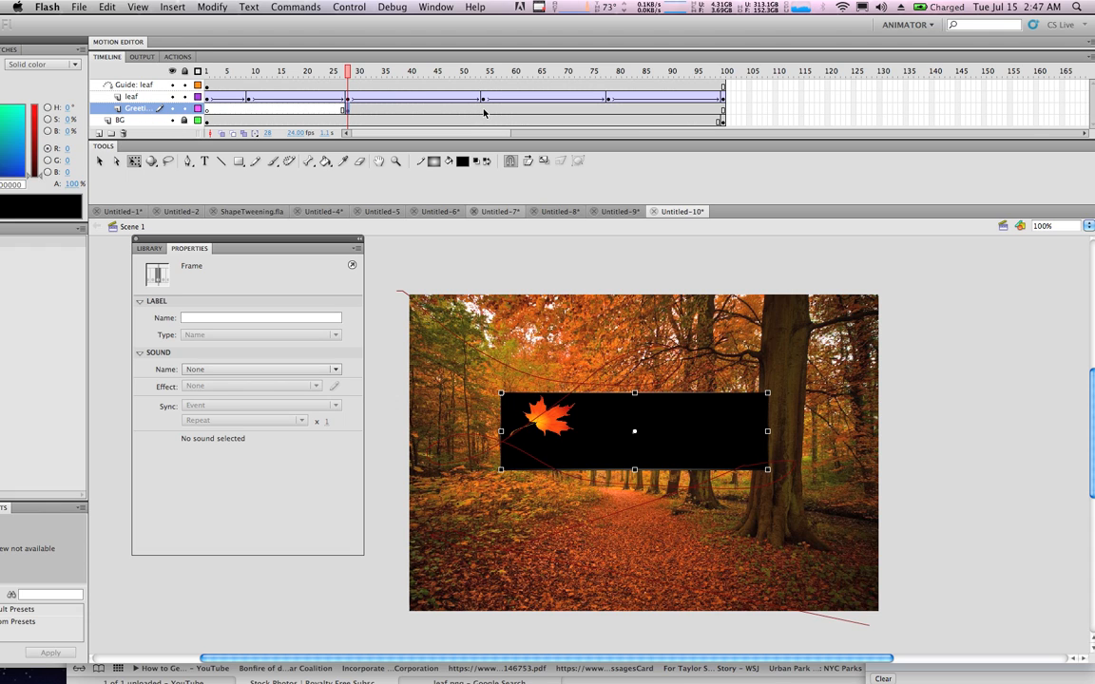
left_click(484, 110)
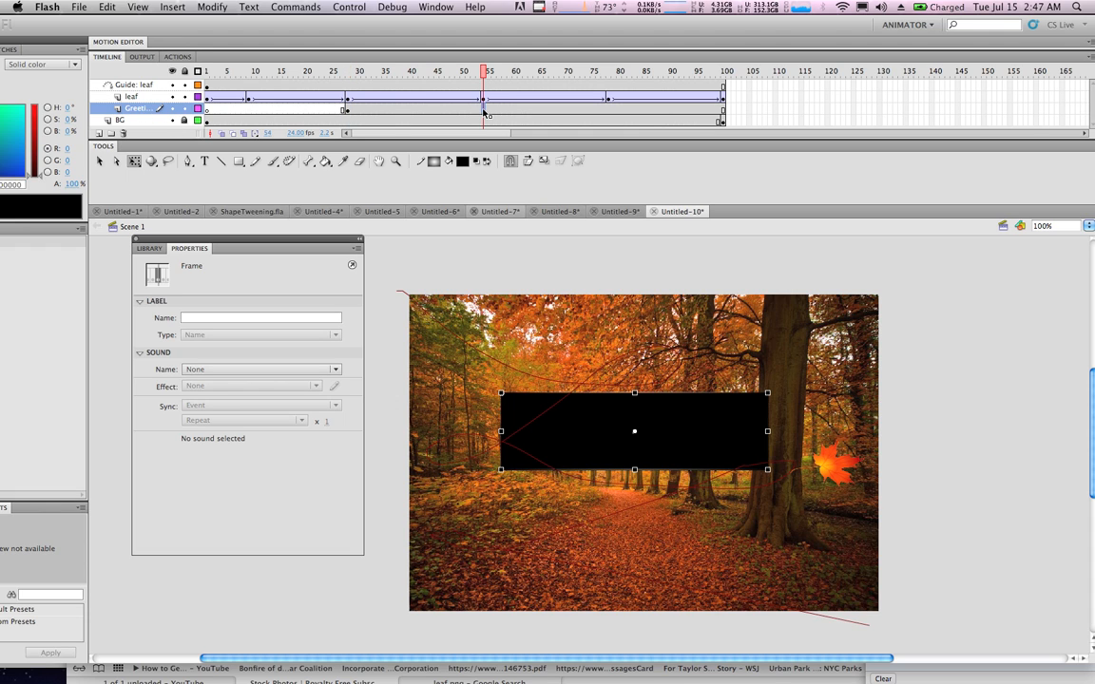
left_click(499, 110)
left_click(489, 112)
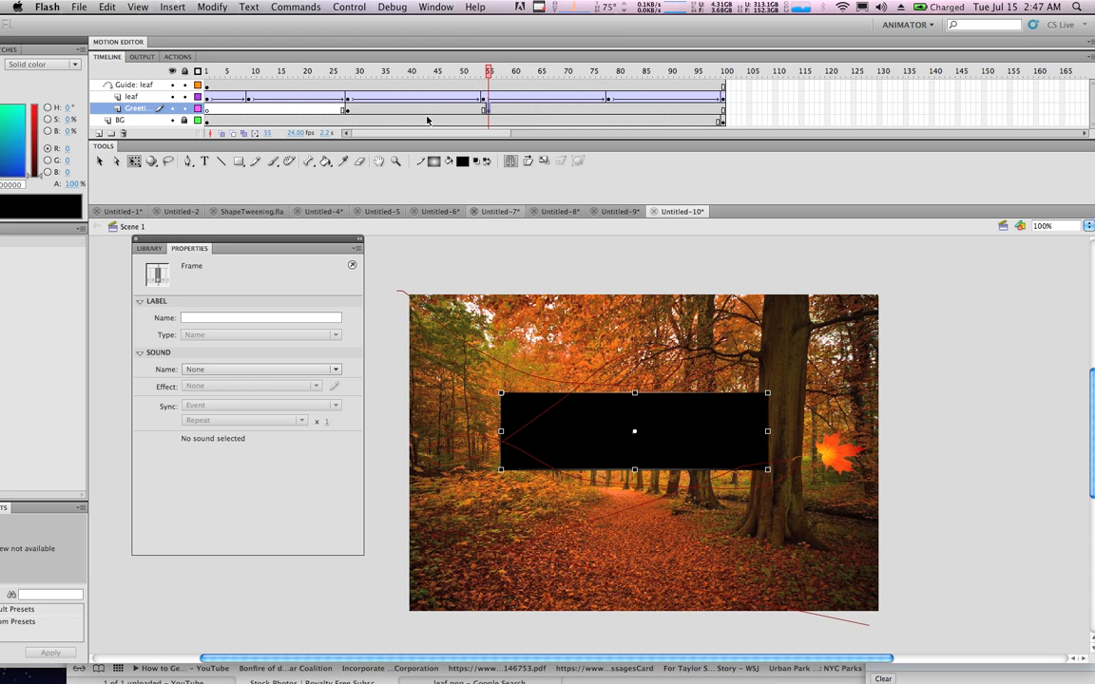
left_click(348, 111)
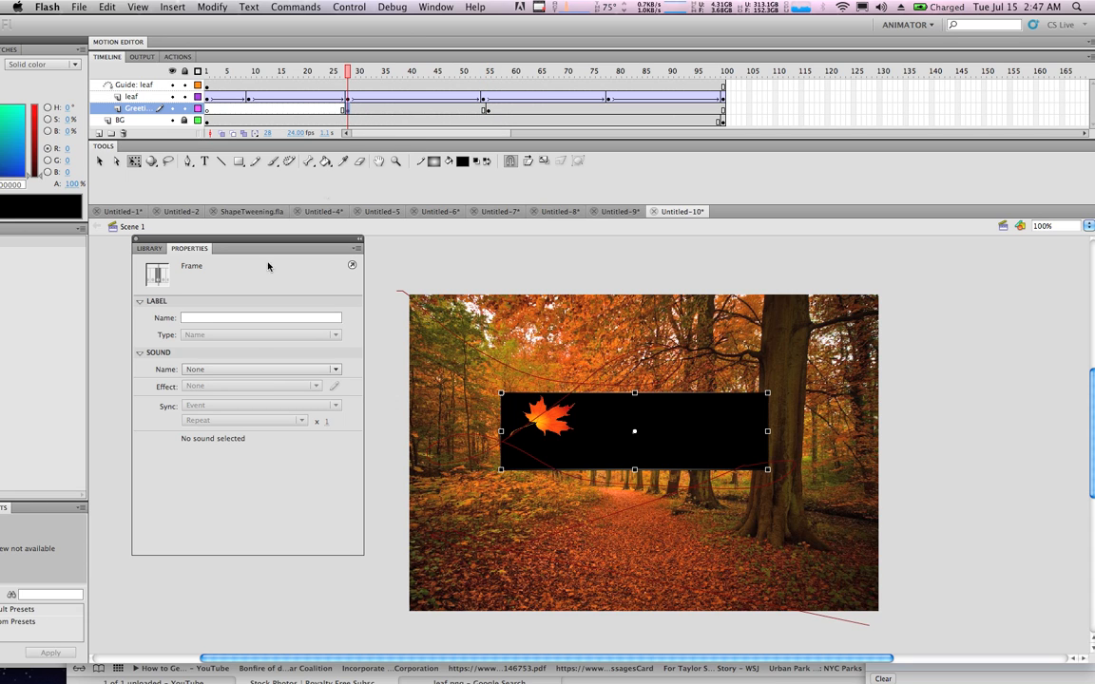
left_click(488, 111)
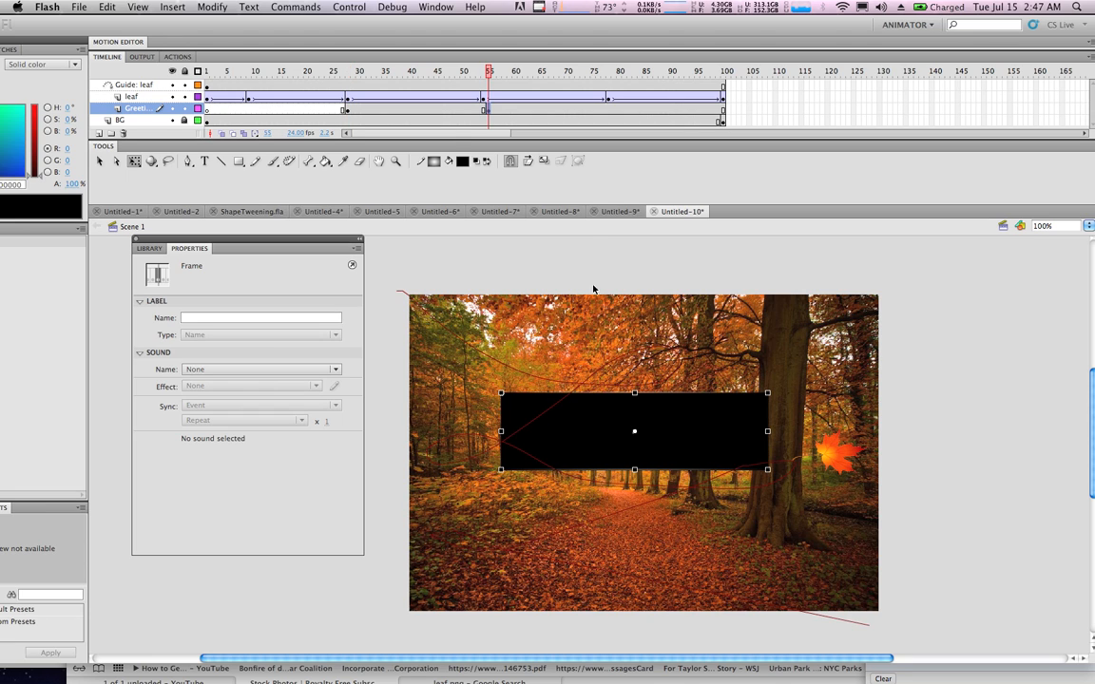
Step: Apply an Alpha color effect of 0% to the Greeting frame instance at frame 28
left_click(348, 112)
left_click(687, 448)
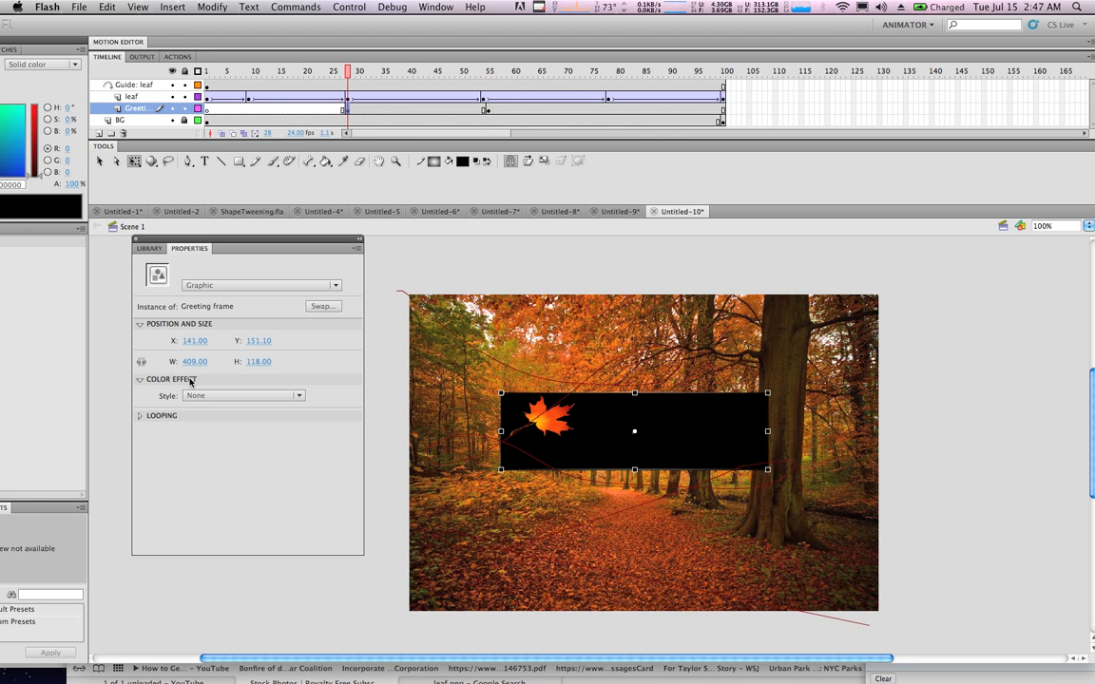
left_click(372, 269)
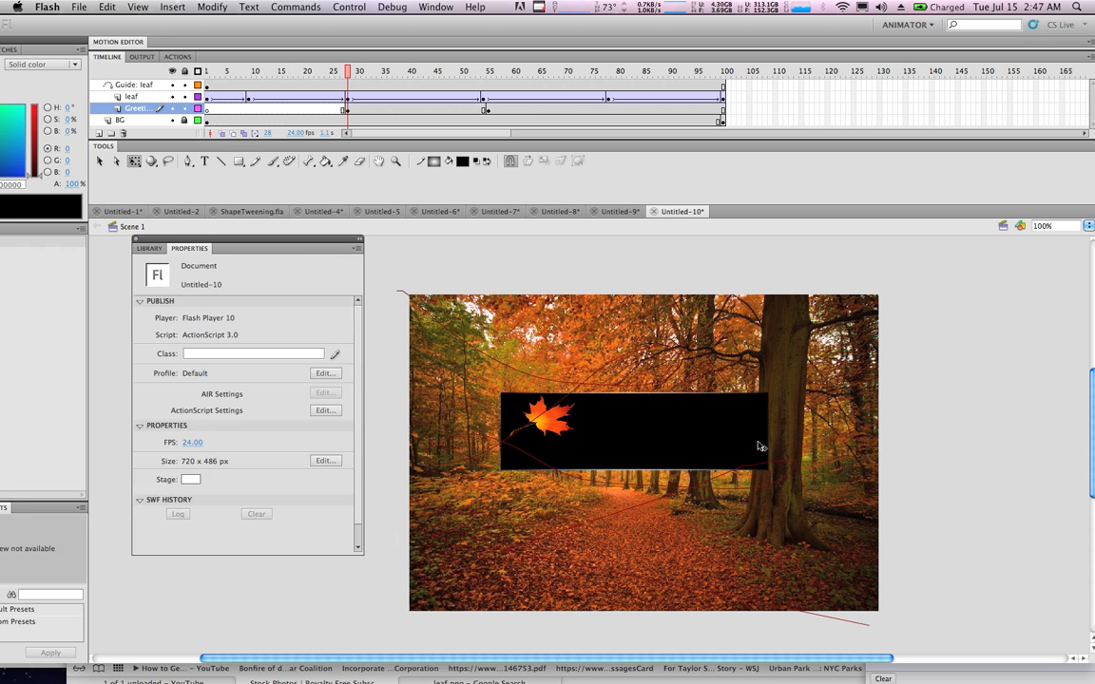
left_click(700, 438)
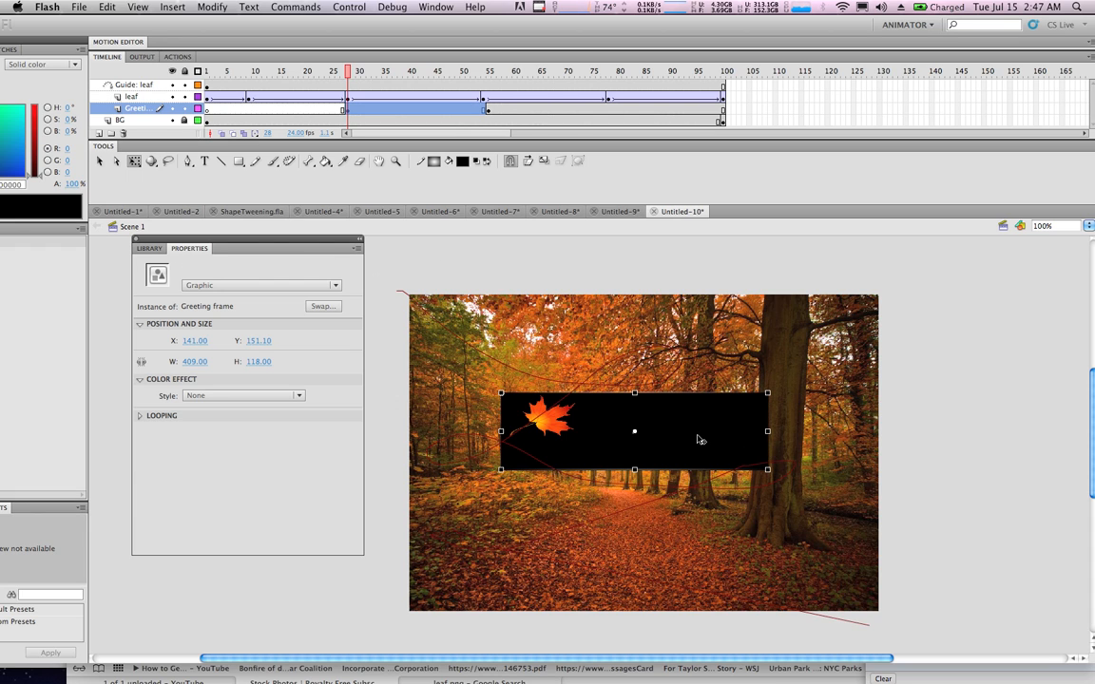
left_click(215, 394)
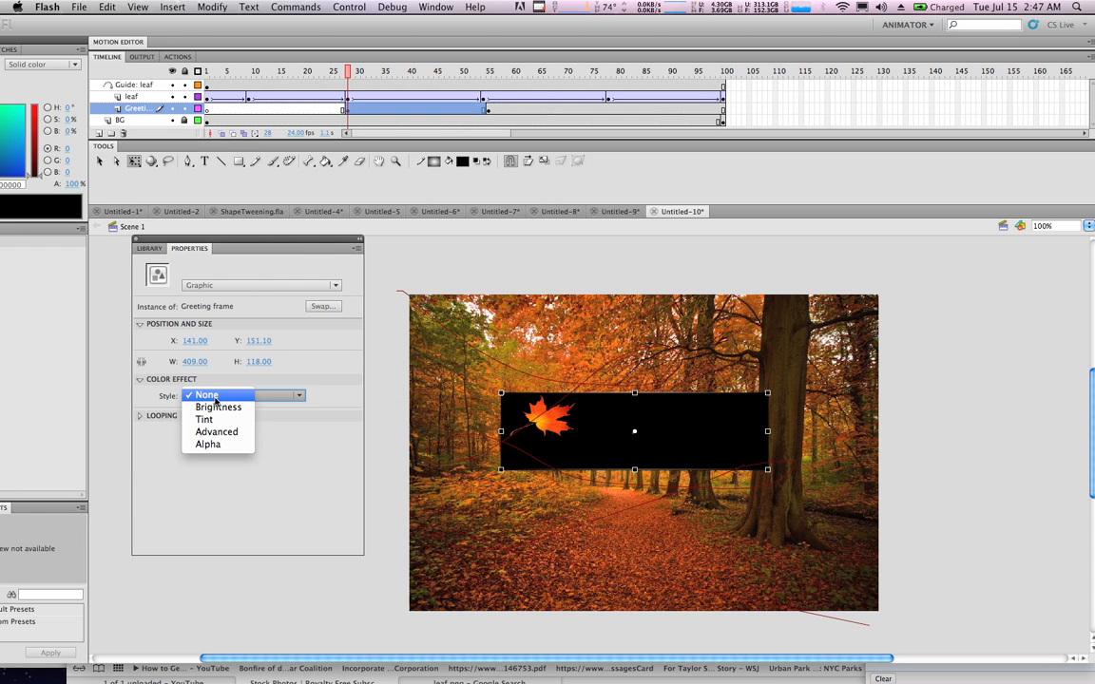
left_click(211, 445)
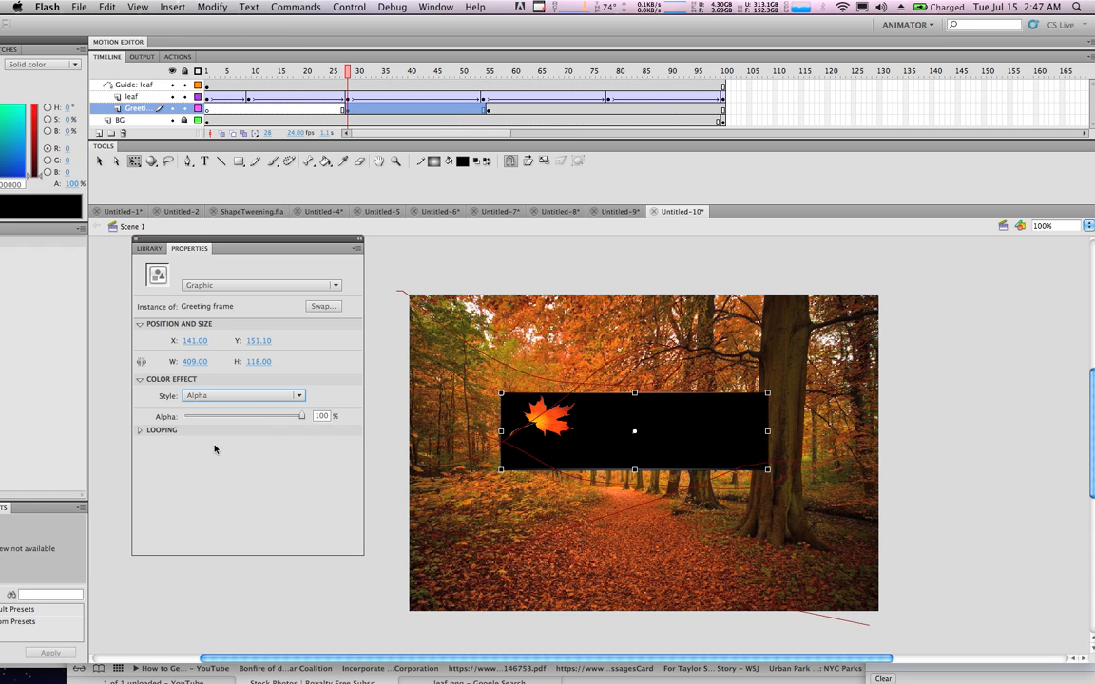
left_click_drag(301, 419, 149, 418)
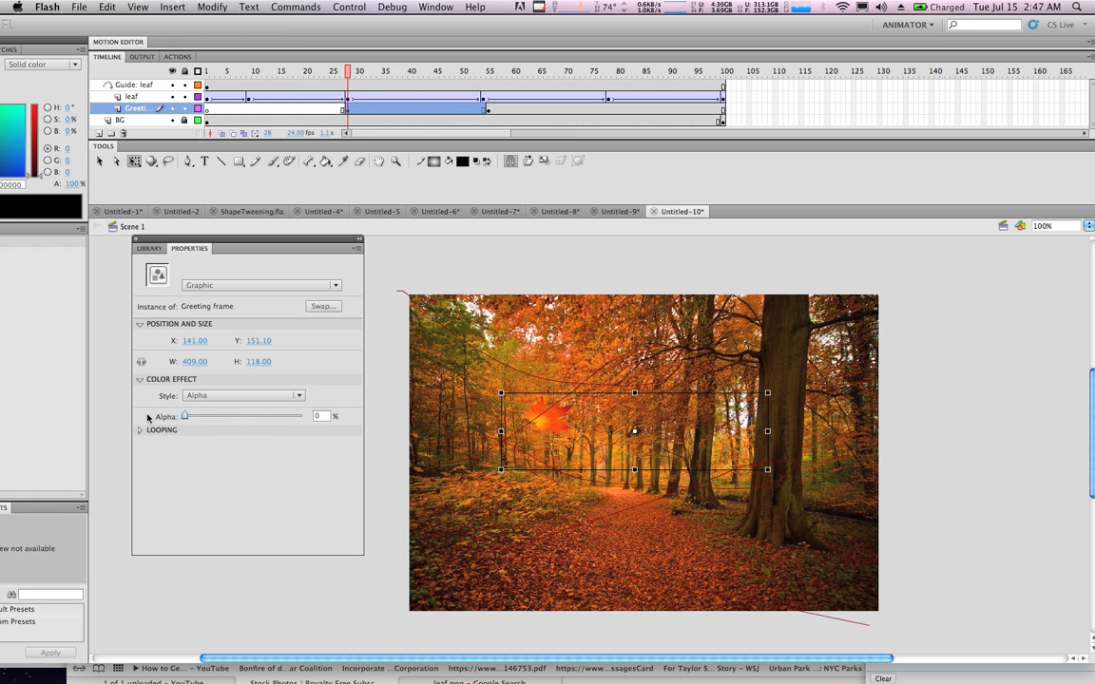
Step: Apply an Alpha color effect of 100% to the Greeting frame instance at frame 55
left_click(488, 111)
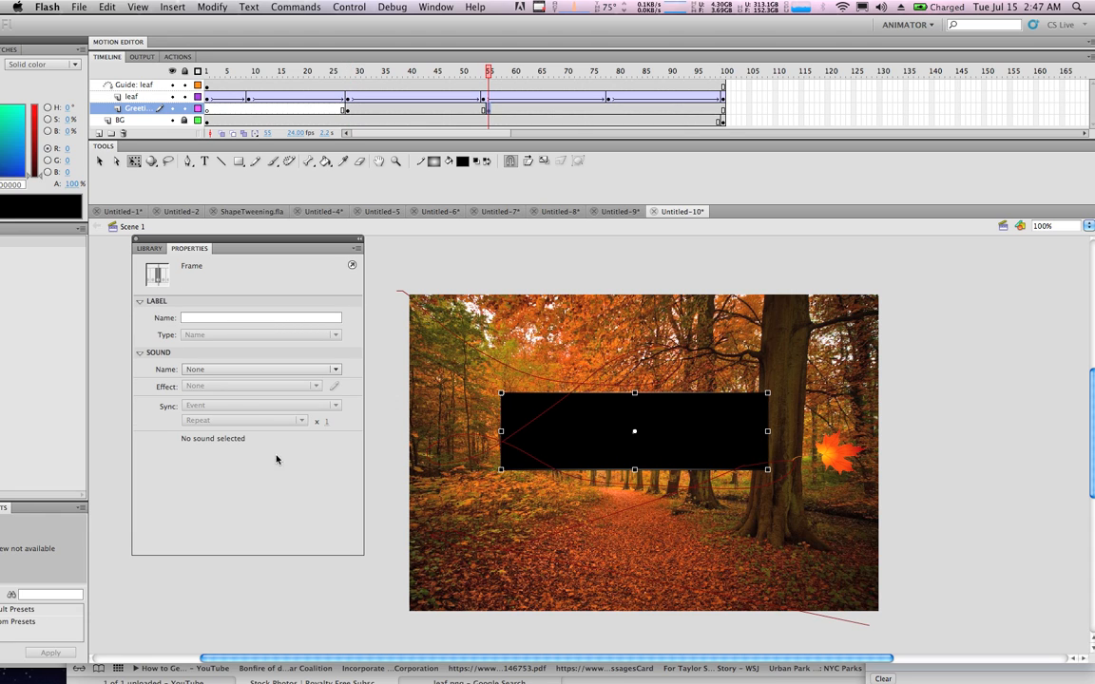
left_click(598, 442)
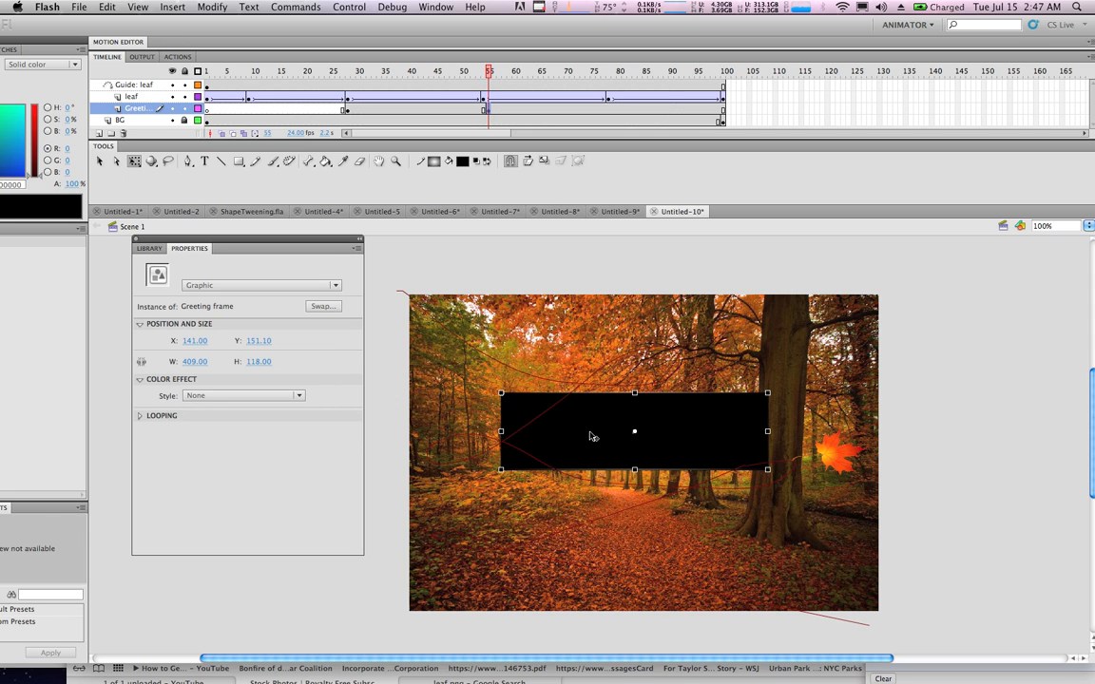
left_click(219, 395)
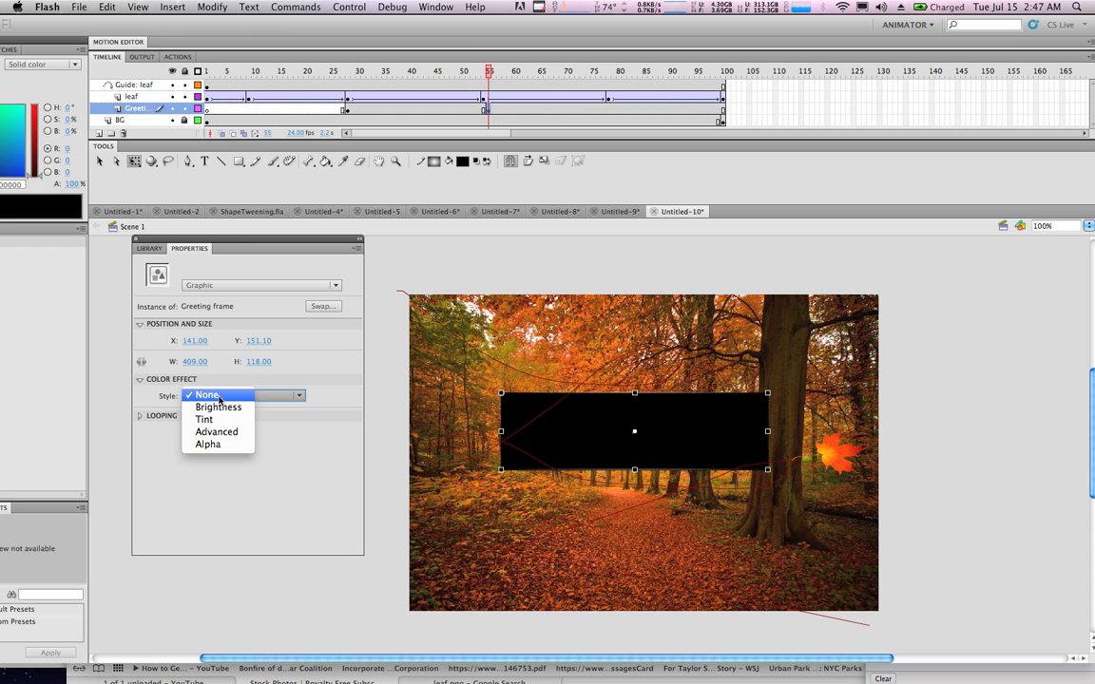
left_click(209, 444)
left_click_drag(211, 415, 306, 419)
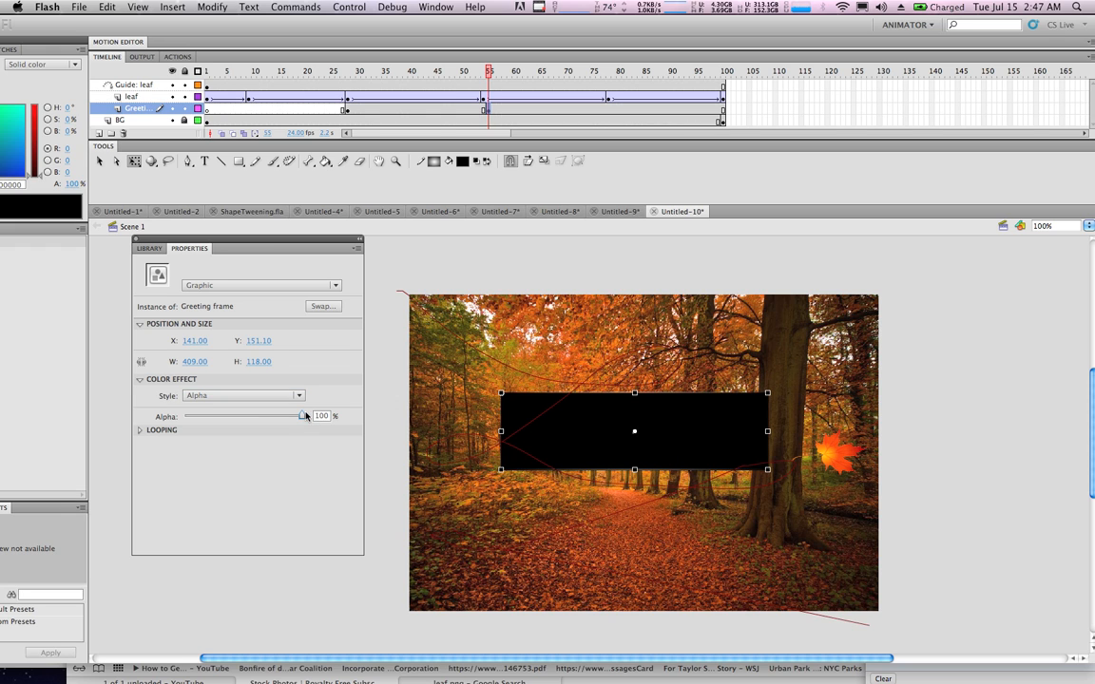
Step: Create a classic tween on the Greeting layer across frames 28 to 55 and scrub the playhead to frame 55
left_click(348, 110)
left_click_drag(362, 72, 351, 110)
left_click(350, 111)
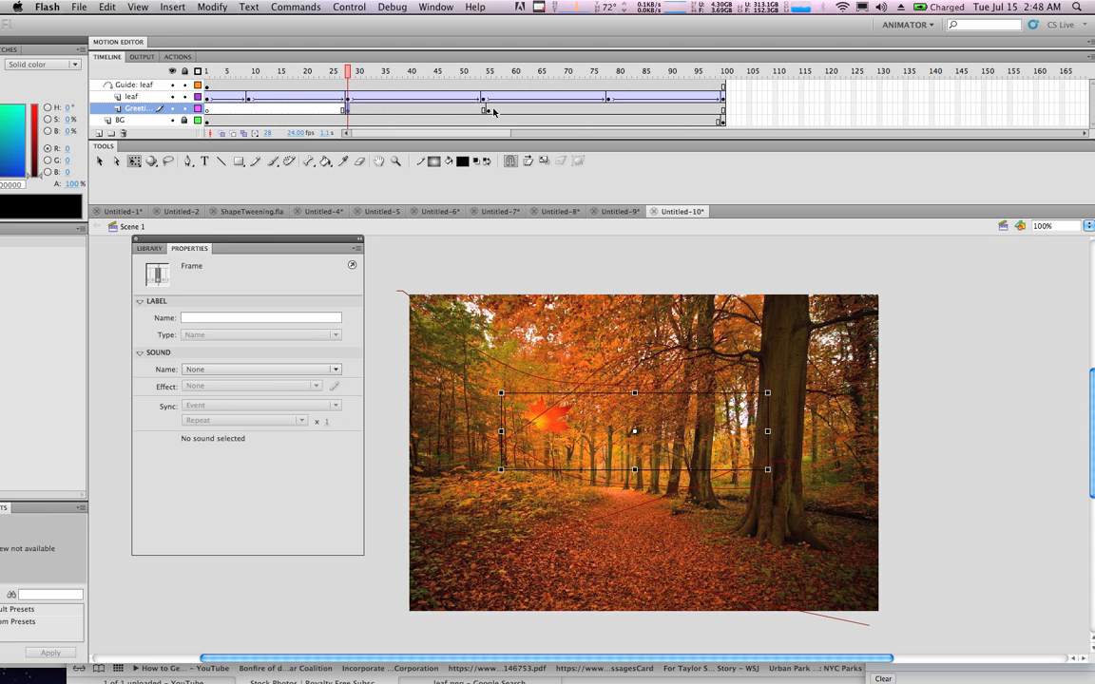
left_click(488, 111, "shift")
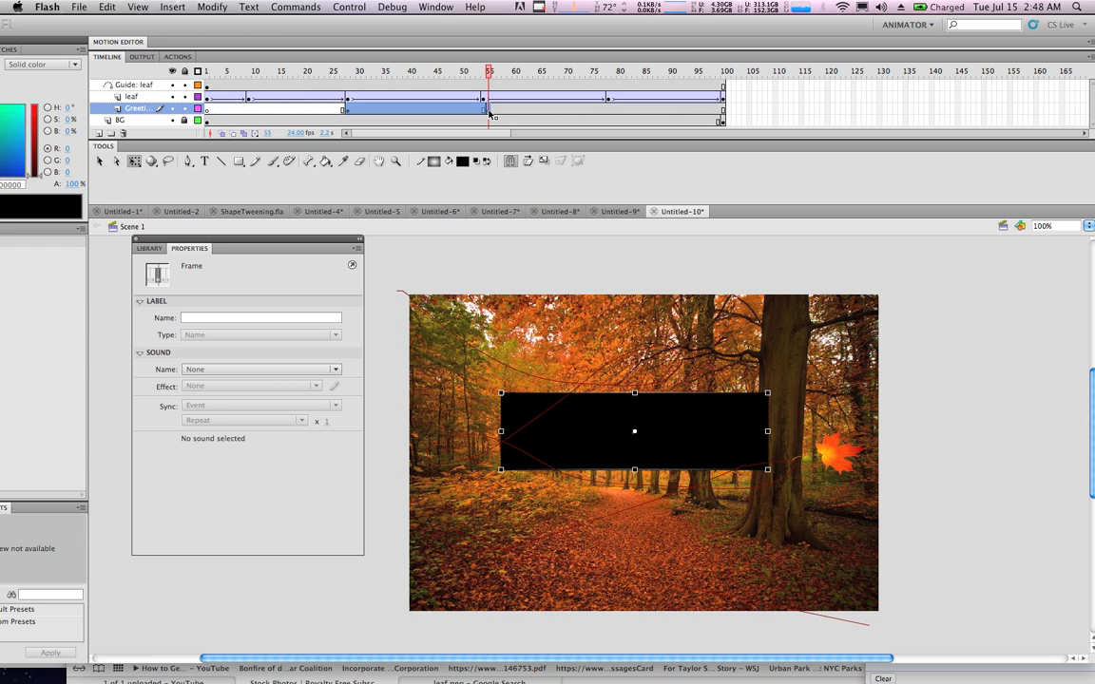
right_click(420, 108)
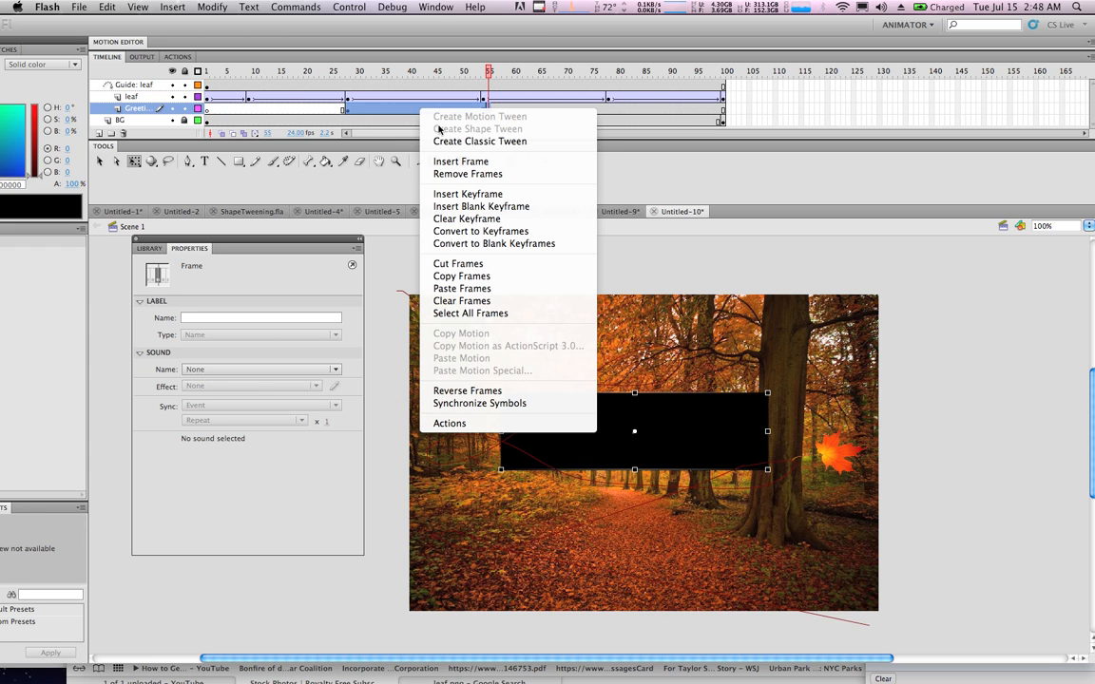
left_click(452, 142)
left_click_drag(483, 70, 496, 112)
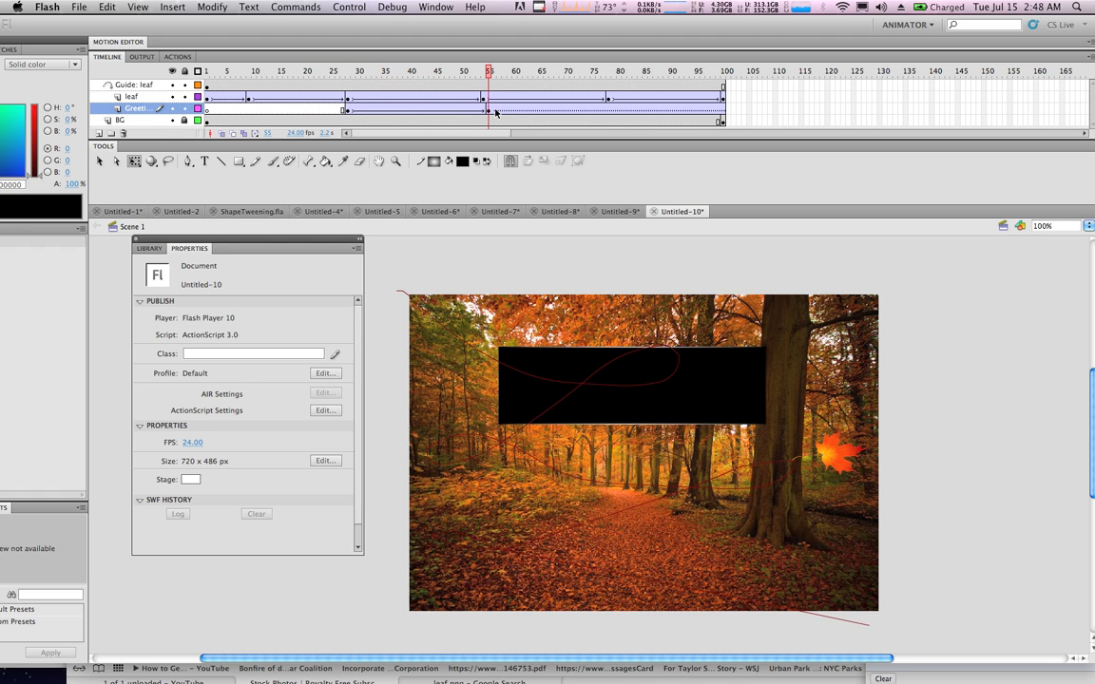
Step: Move the Greeting layer's frame 55 keyframe to frame 100 and insert a new keyframe at frame 55
left_click(493, 113)
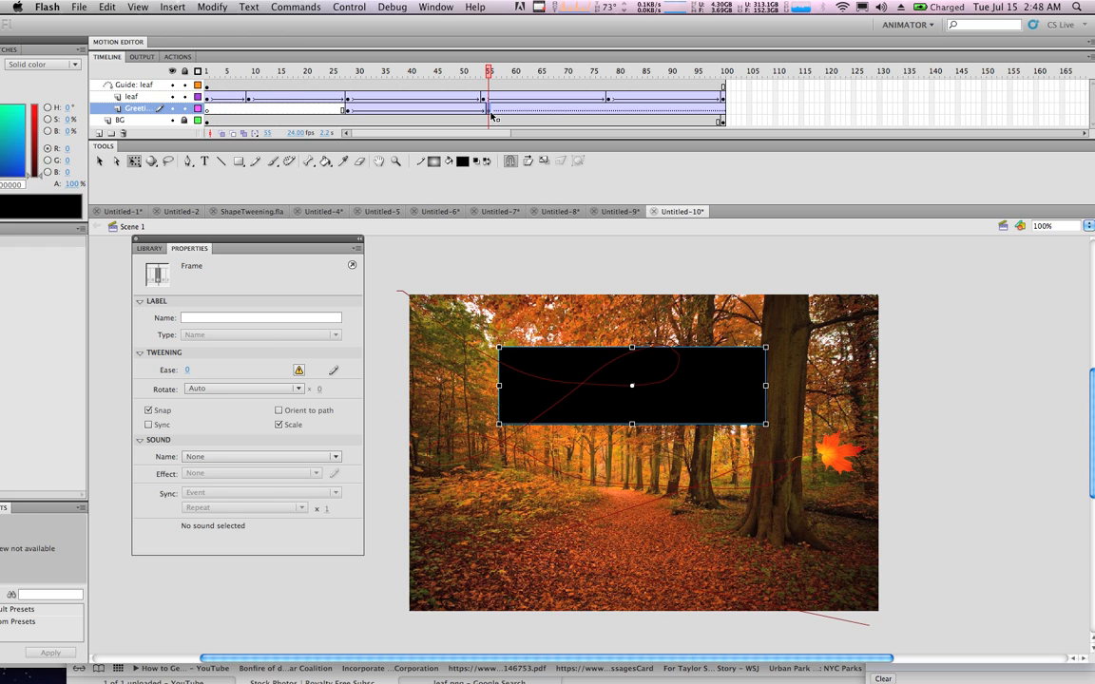
left_click(724, 112)
left_click_drag(718, 72, 484, 98)
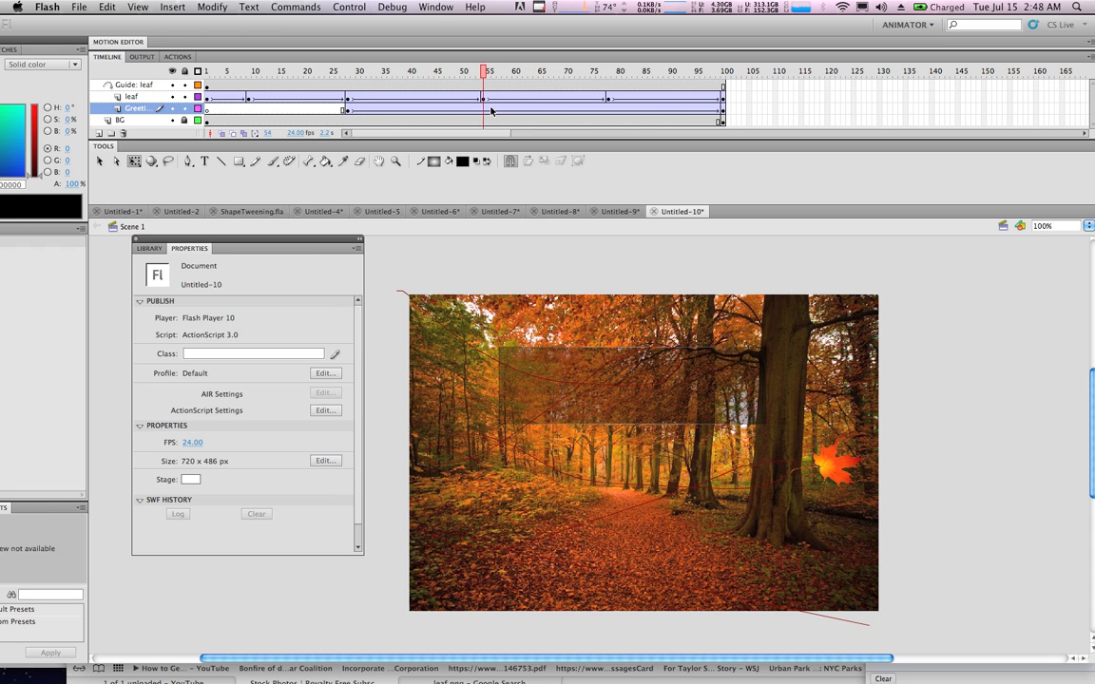
left_click(491, 111)
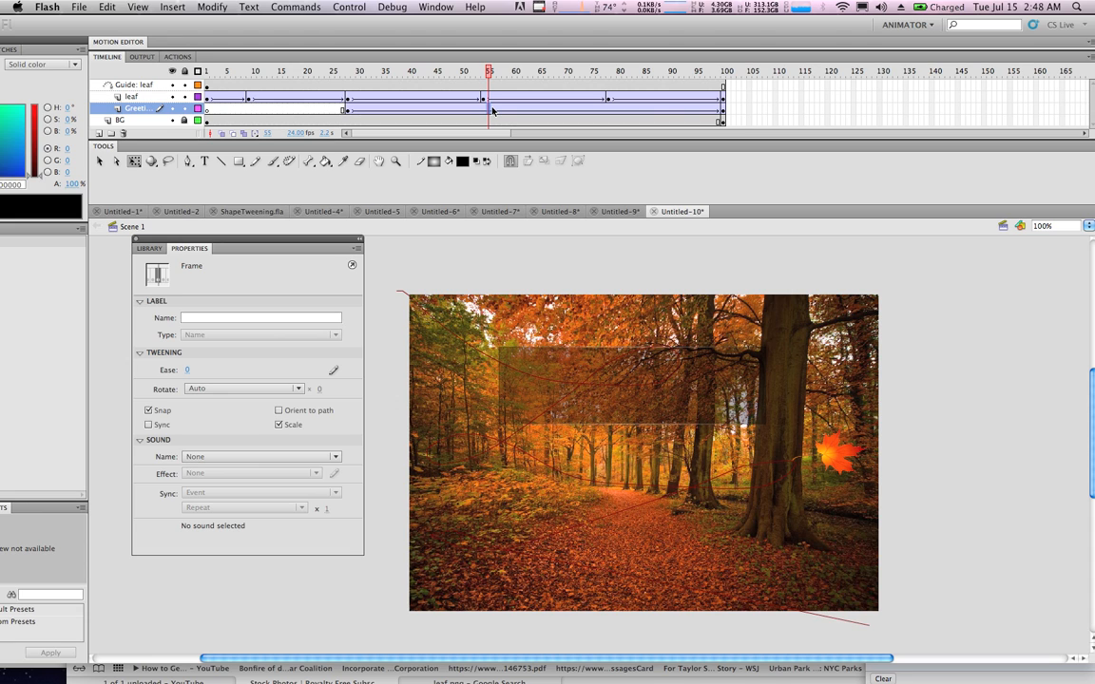
left_click(492, 111)
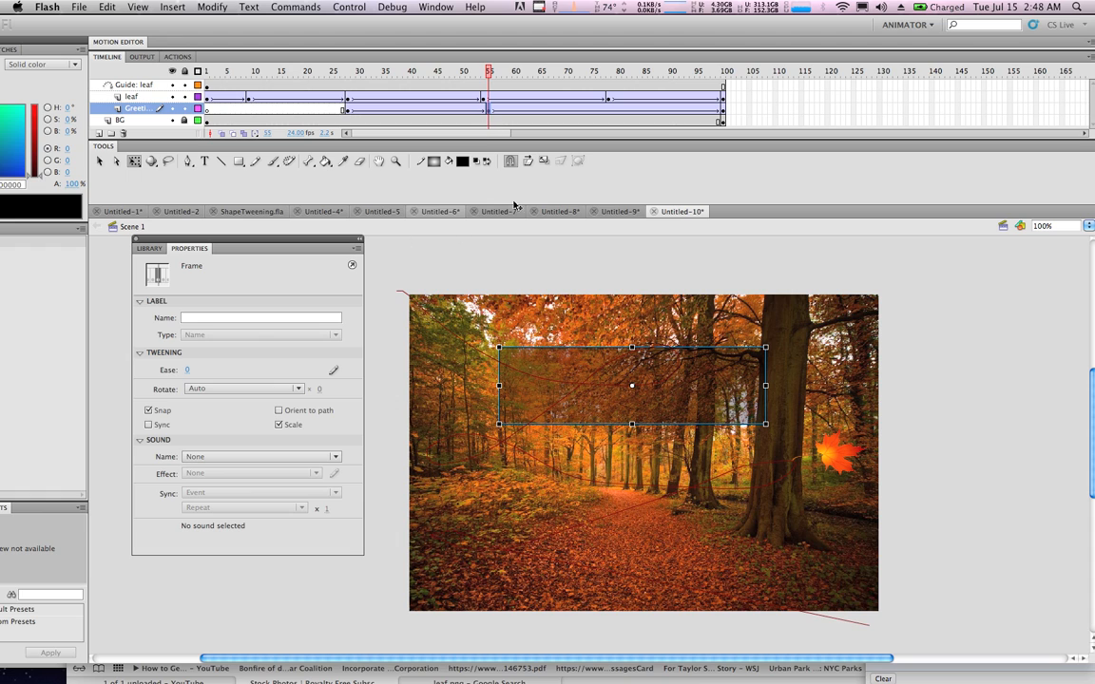
Step: Apply an Alpha color effect of 100% to the Greeting frame instance at frame 55 and scrub the playhead to frame 100
left_click(598, 403)
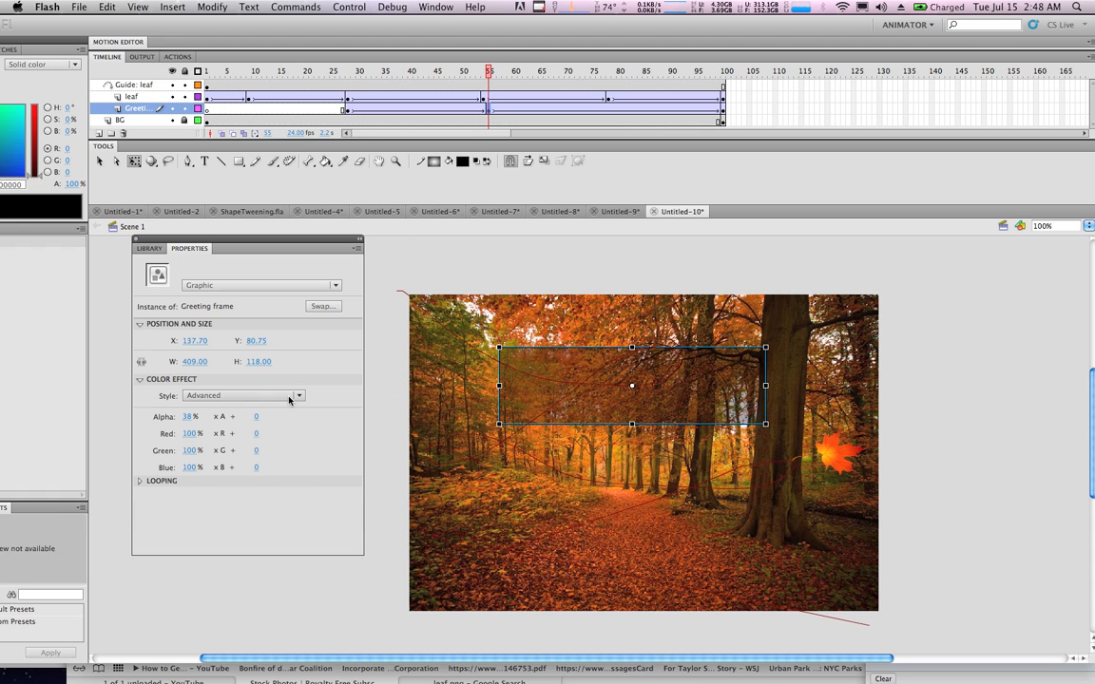
left_click(187, 398)
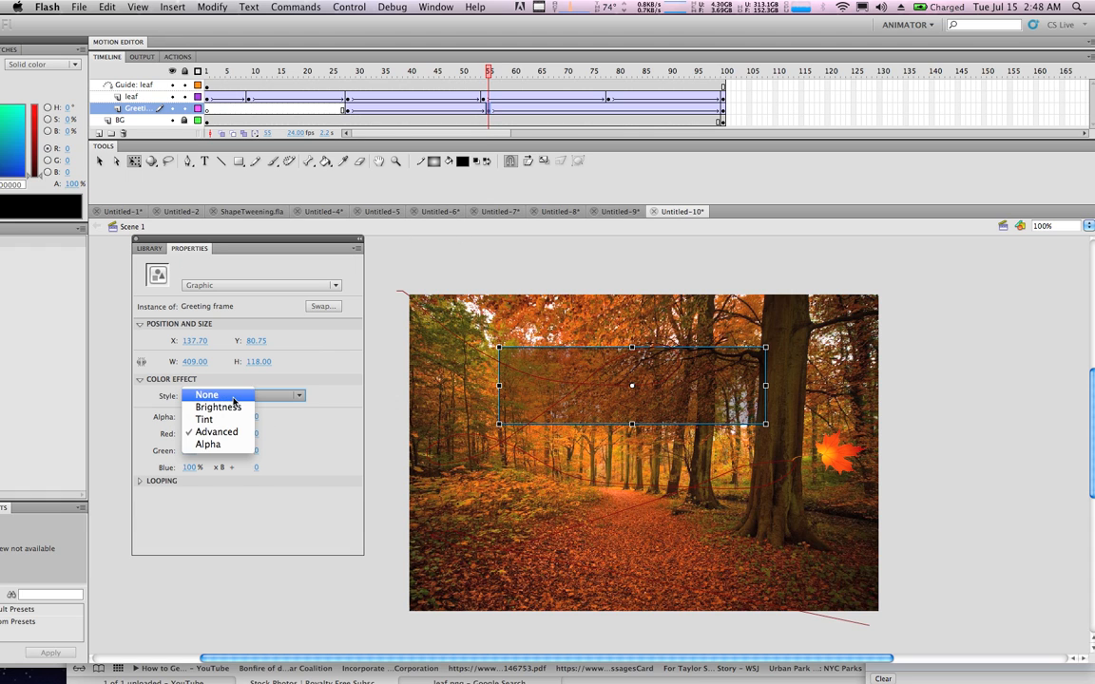
left_click(209, 444)
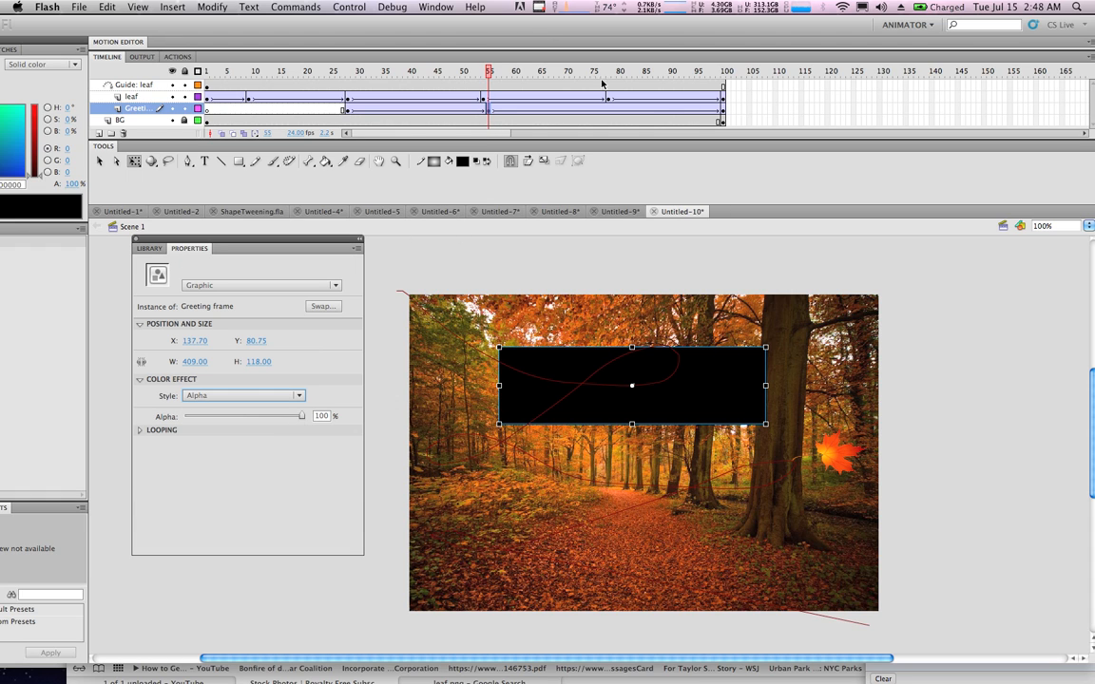
left_click_drag(483, 73, 744, 175)
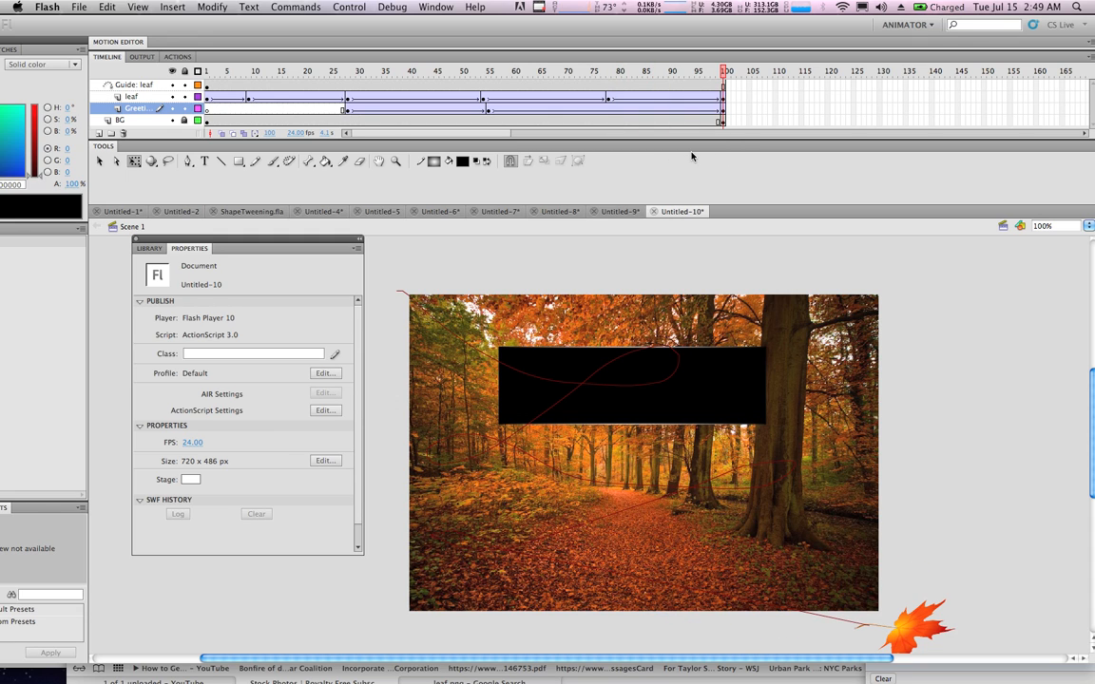
Step: Add a new layer above the Greeting layer and name it TXT
left_click(99, 134)
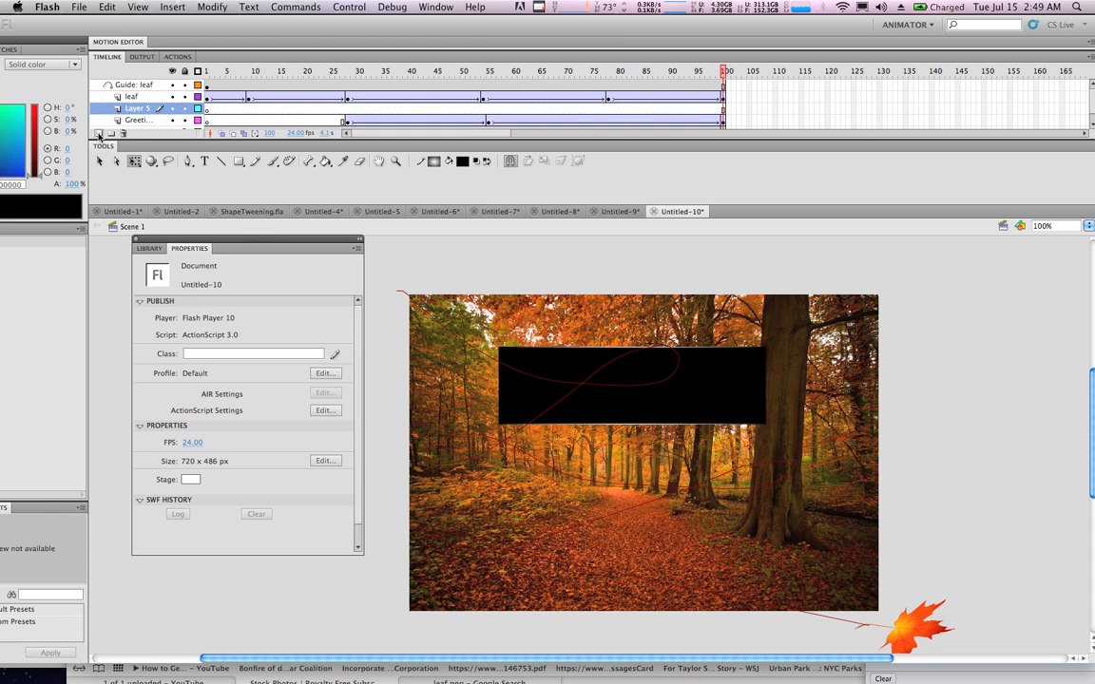
double_click(139, 109)
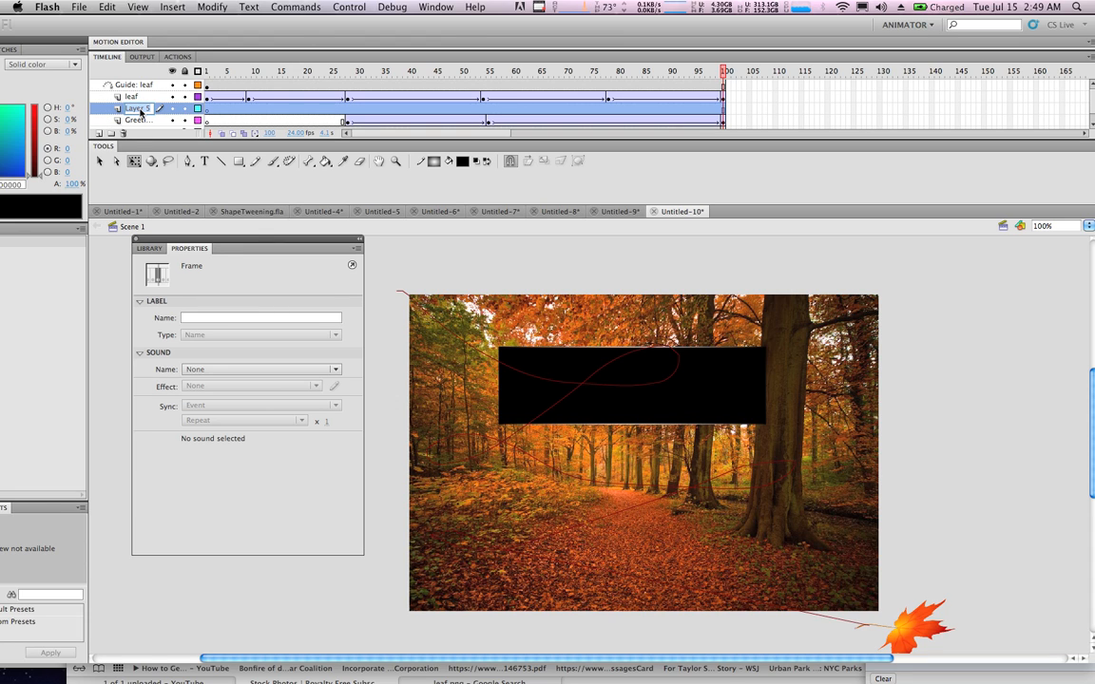
type("TXT")
key("Return")
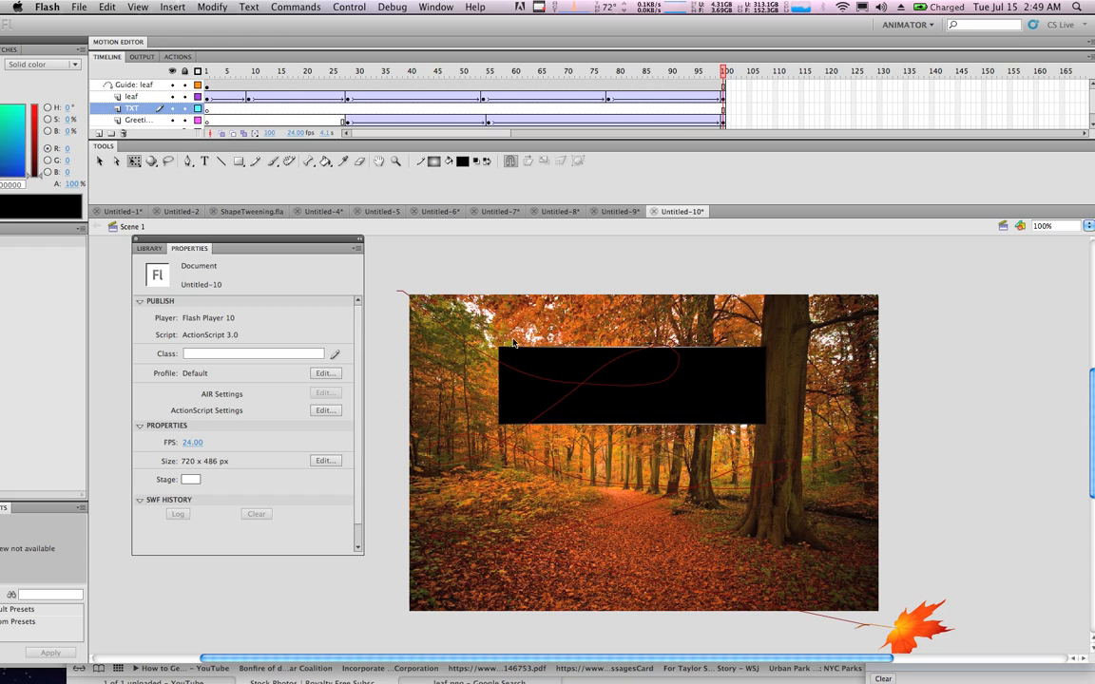
Step: Add the two-line text "SEASONS GREETINGS" in the UpperSide font on the TXT layer
left_click(204, 160)
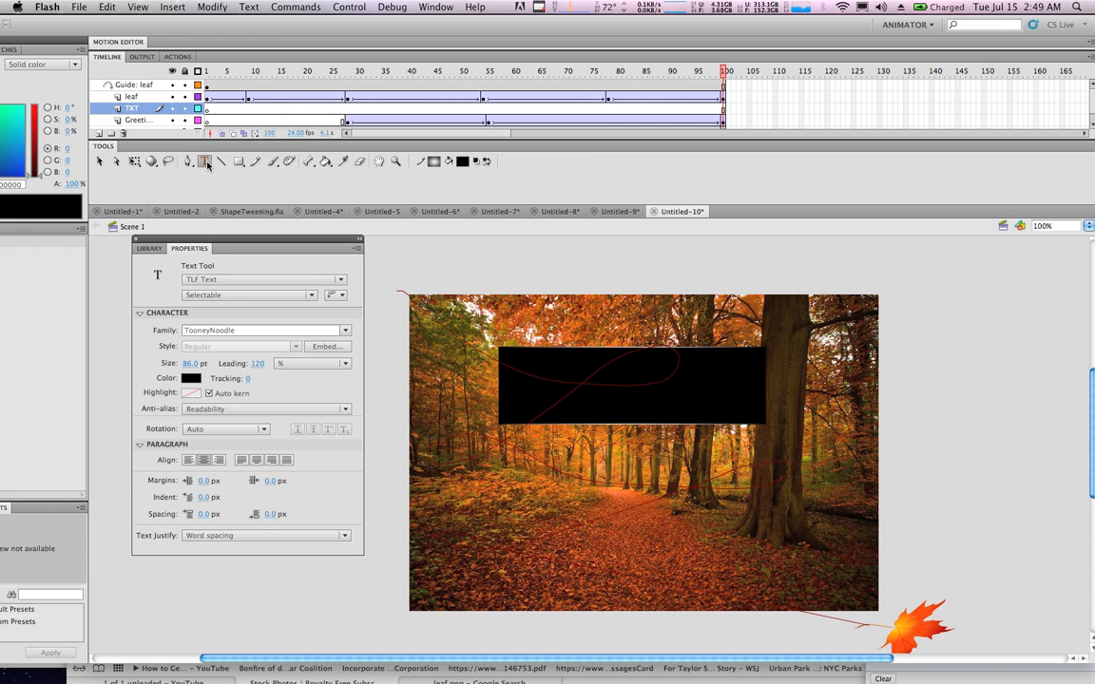
left_click(345, 330)
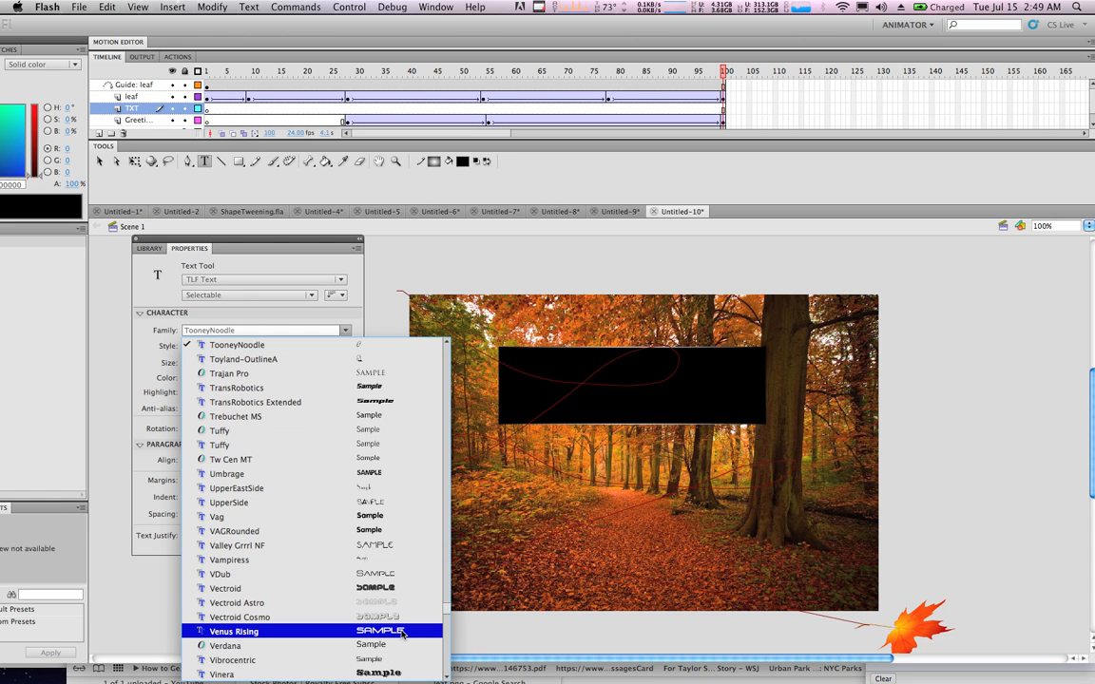
left_click(384, 507)
left_click(551, 408)
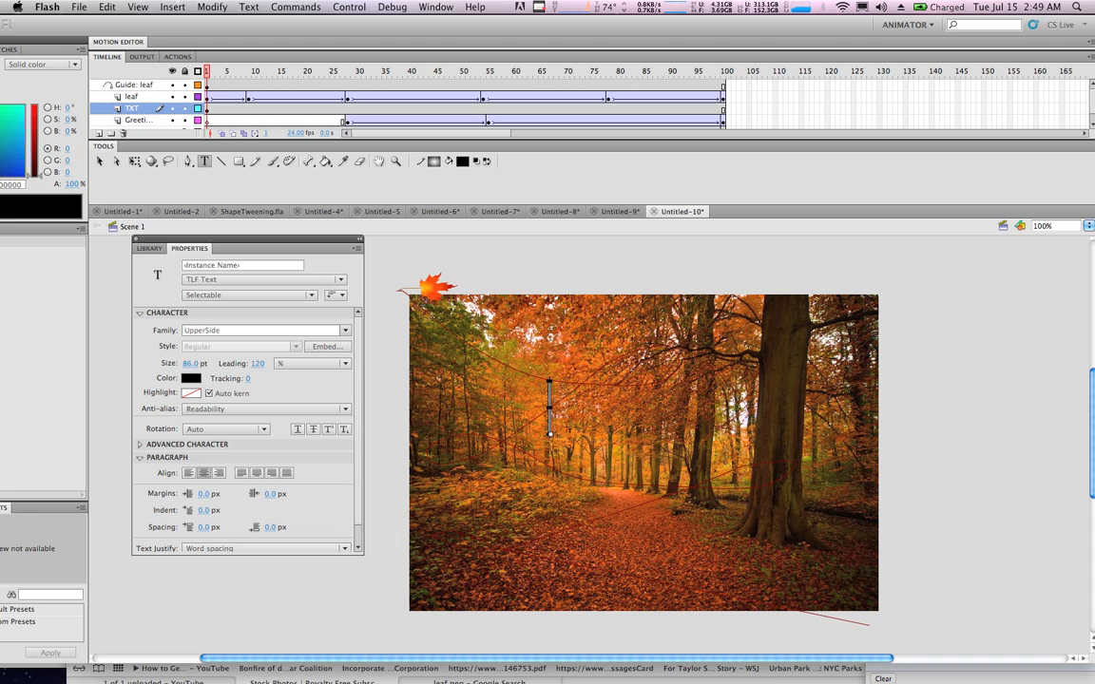
type("SEAS")
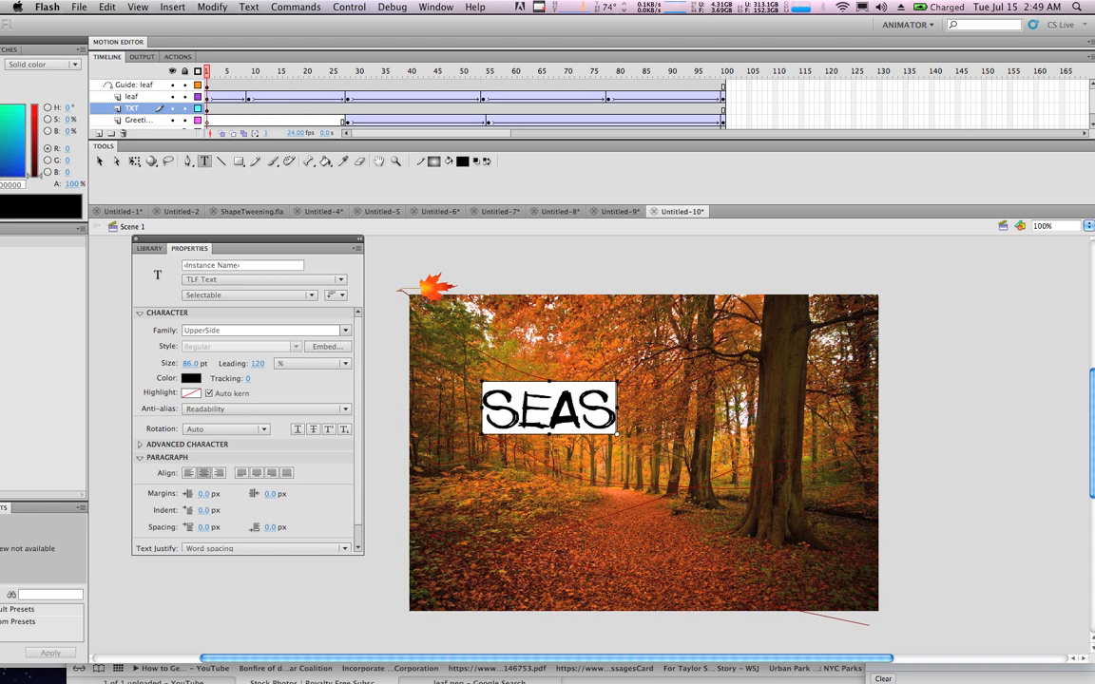
type("ONS")
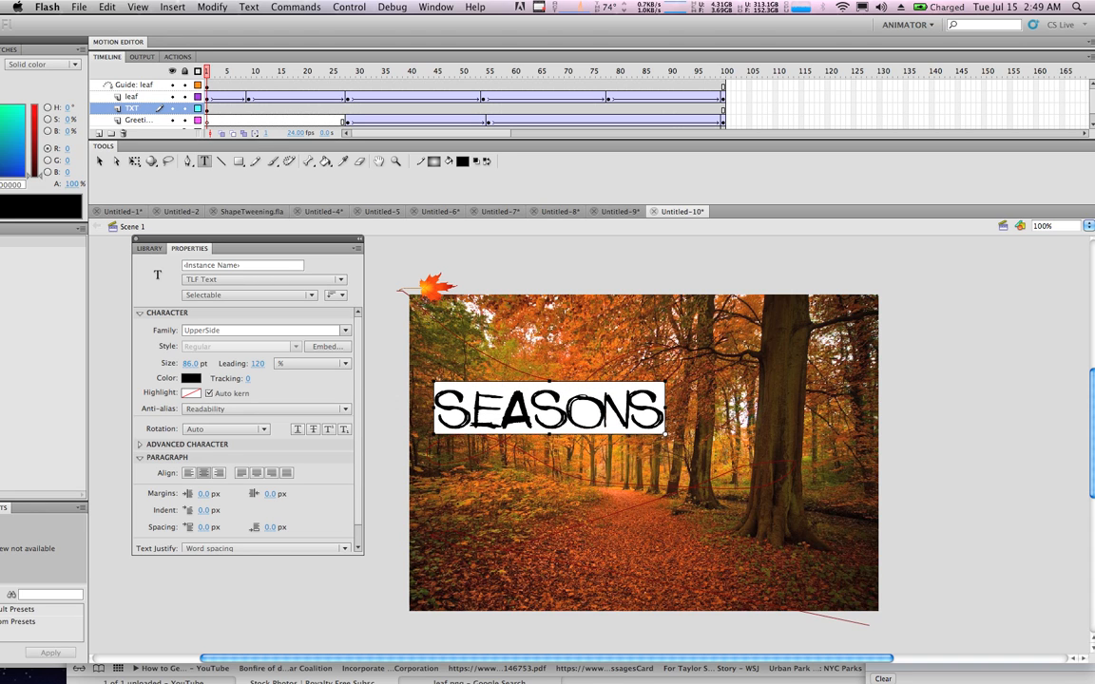
key("super+Return")
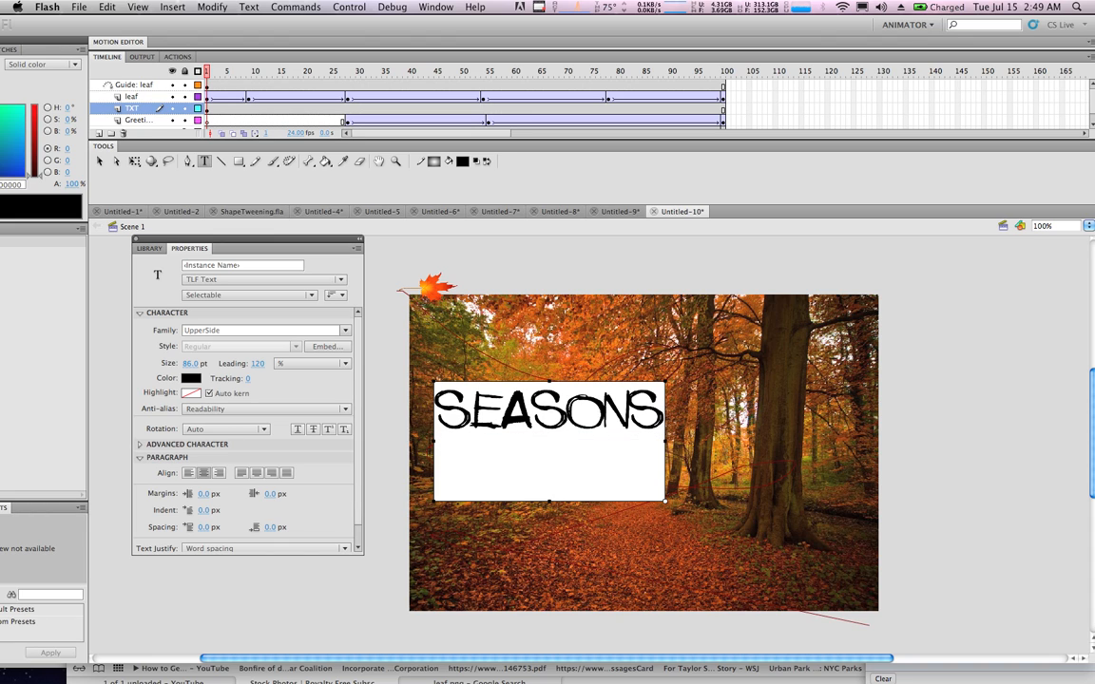
type("GREETINGS")
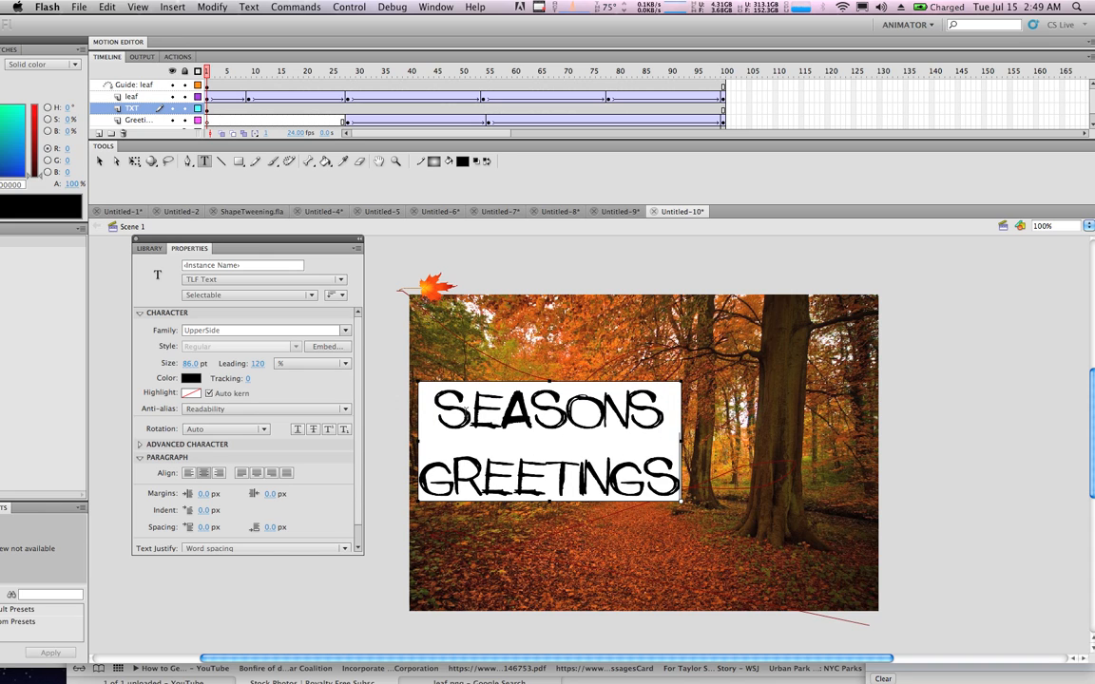
Step: Try the White Bold and Wide Latin fonts on the whole greeting text
left_click_drag(423, 388, 639, 471)
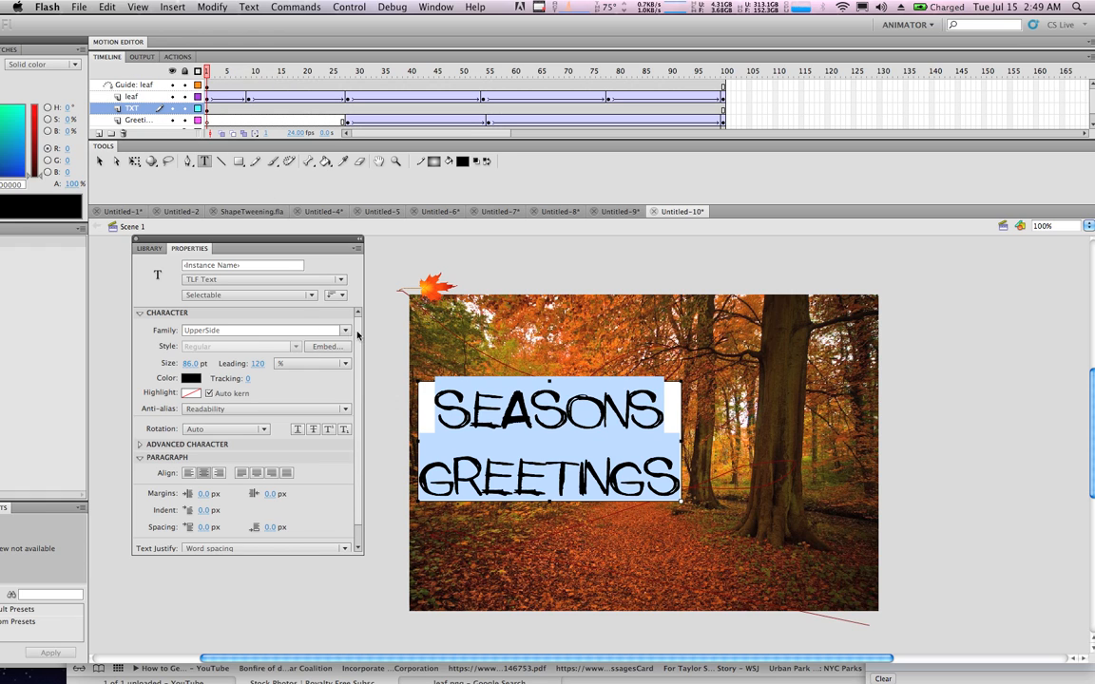
left_click(346, 331)
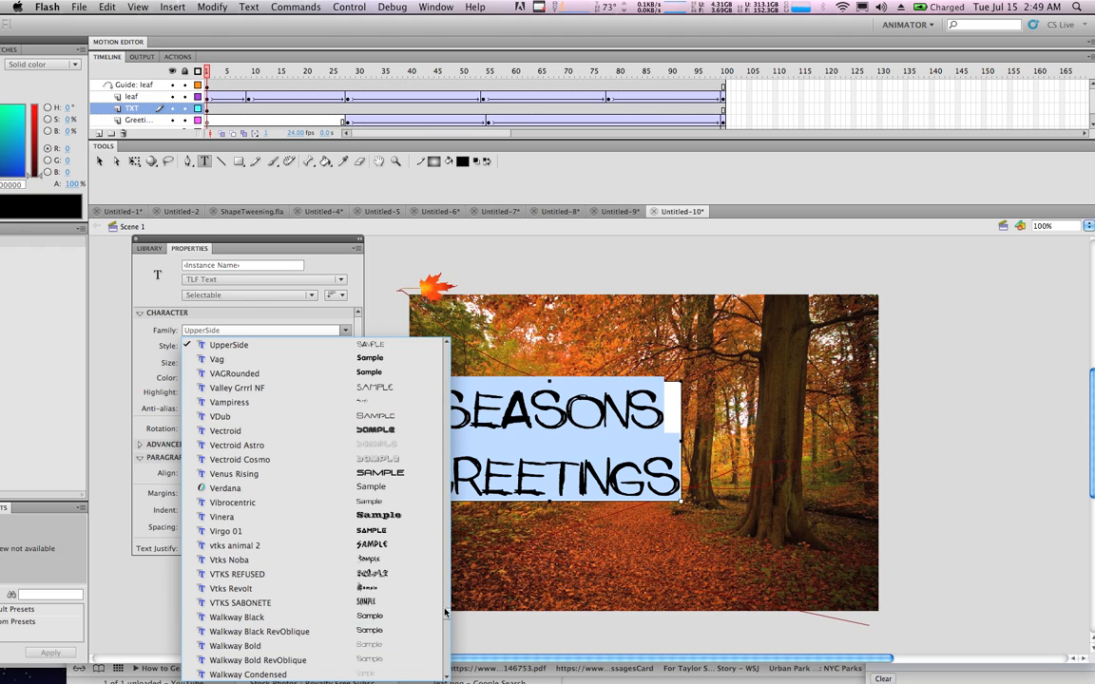
scroll(446, 608, "down", 15)
scroll(446, 639, "up", 10)
scroll(398, 596, "down", 2)
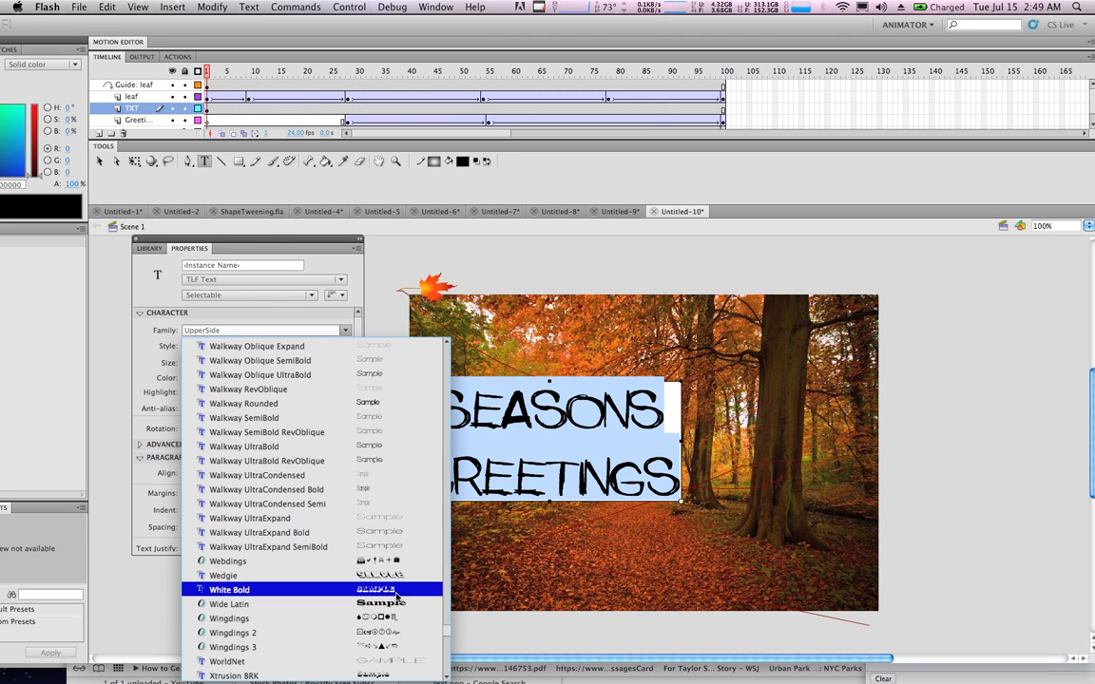
left_click(397, 596)
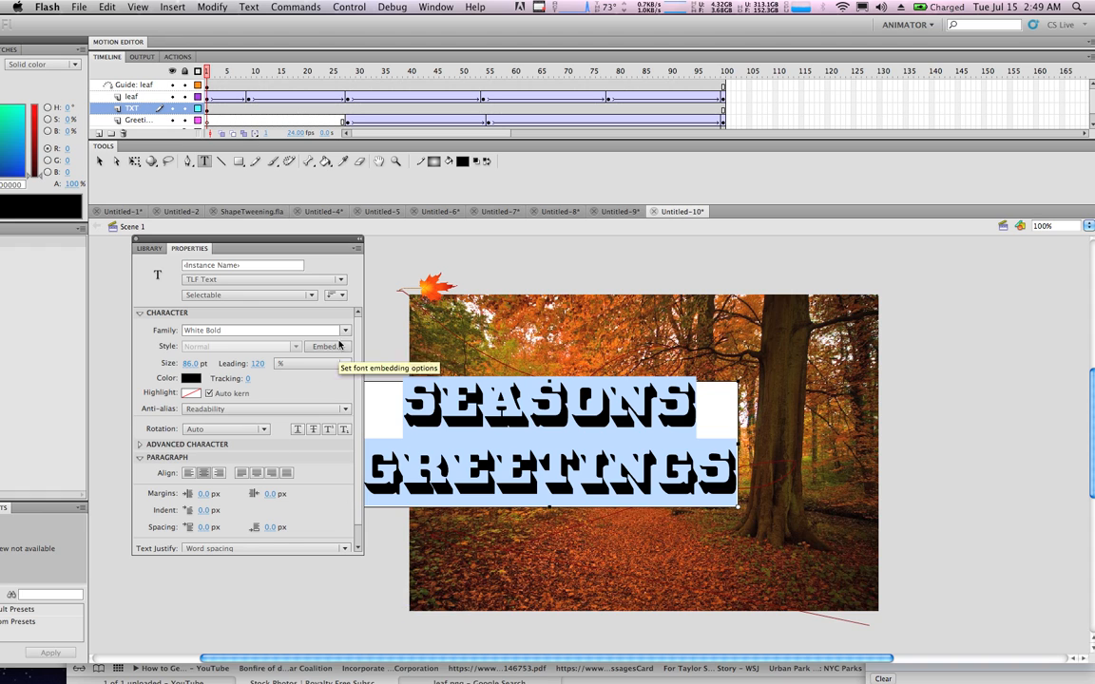
left_click(346, 330)
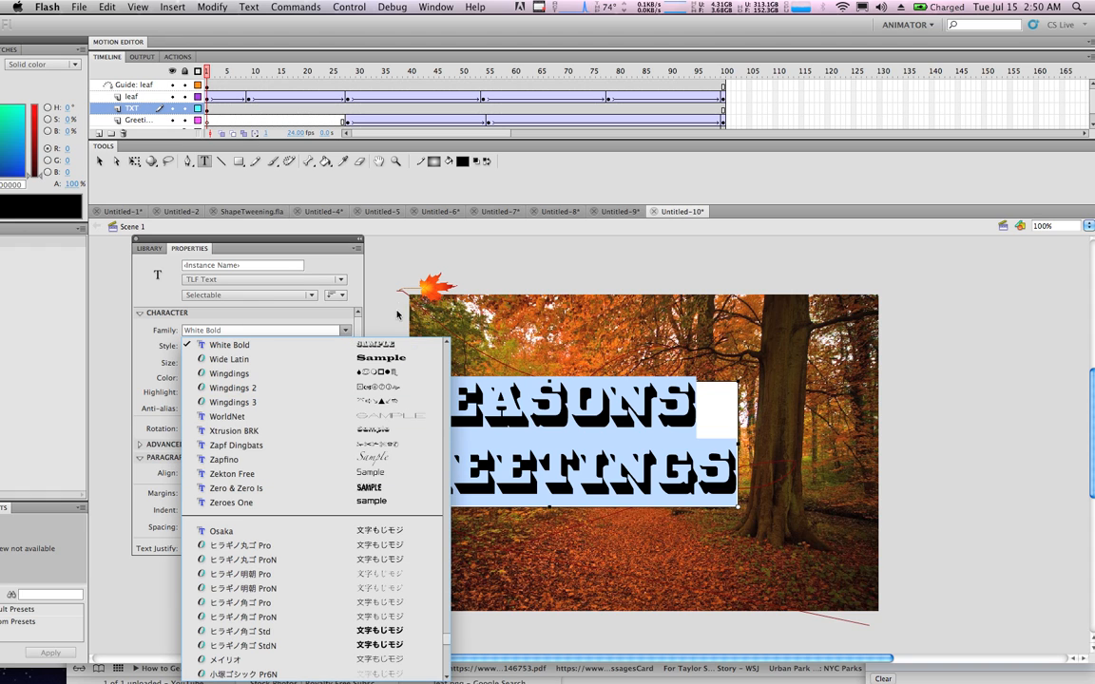
left_click(388, 361)
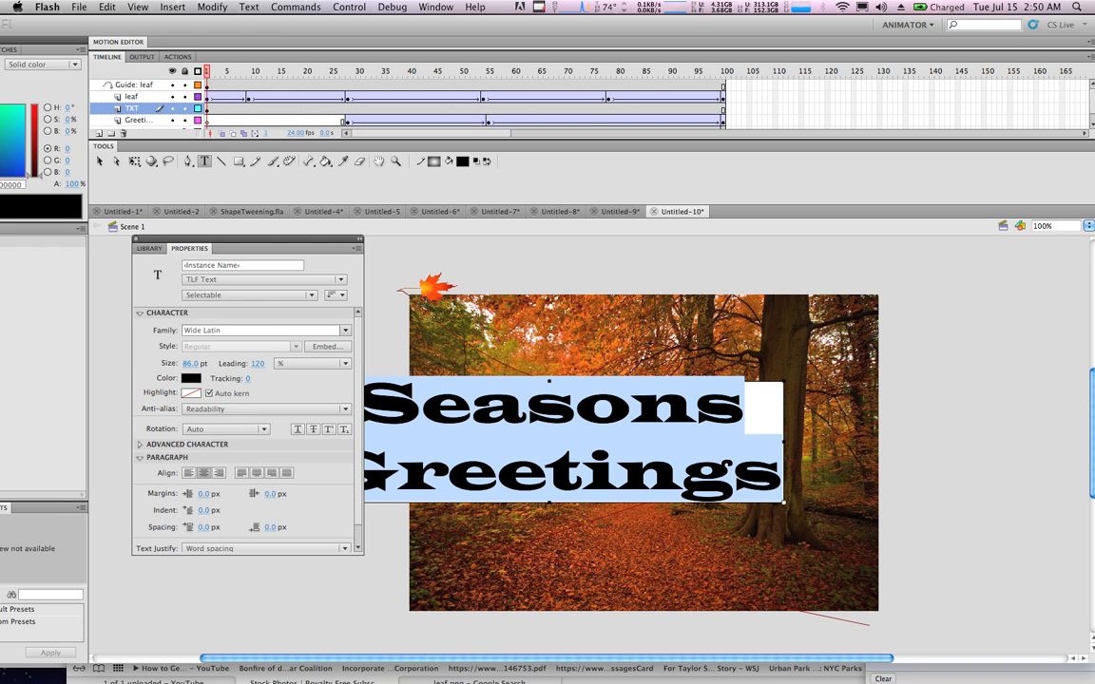
Step: Set the greeting text to the Vinera font at 46 pt
left_click(344, 331)
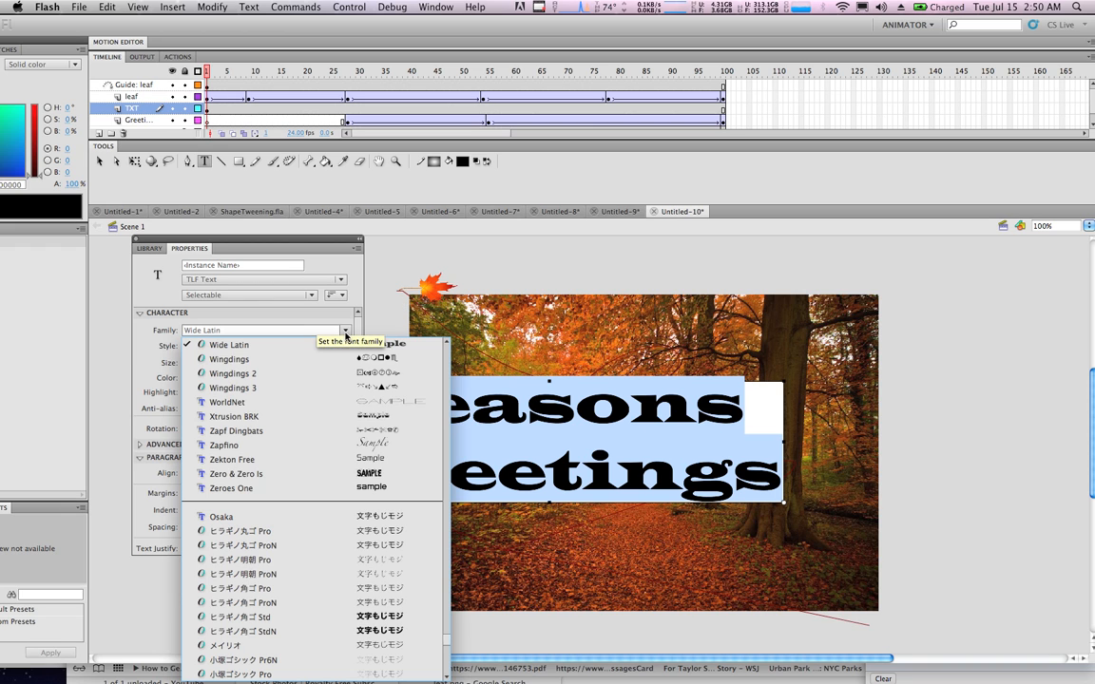
left_click_drag(446, 644, 455, 622)
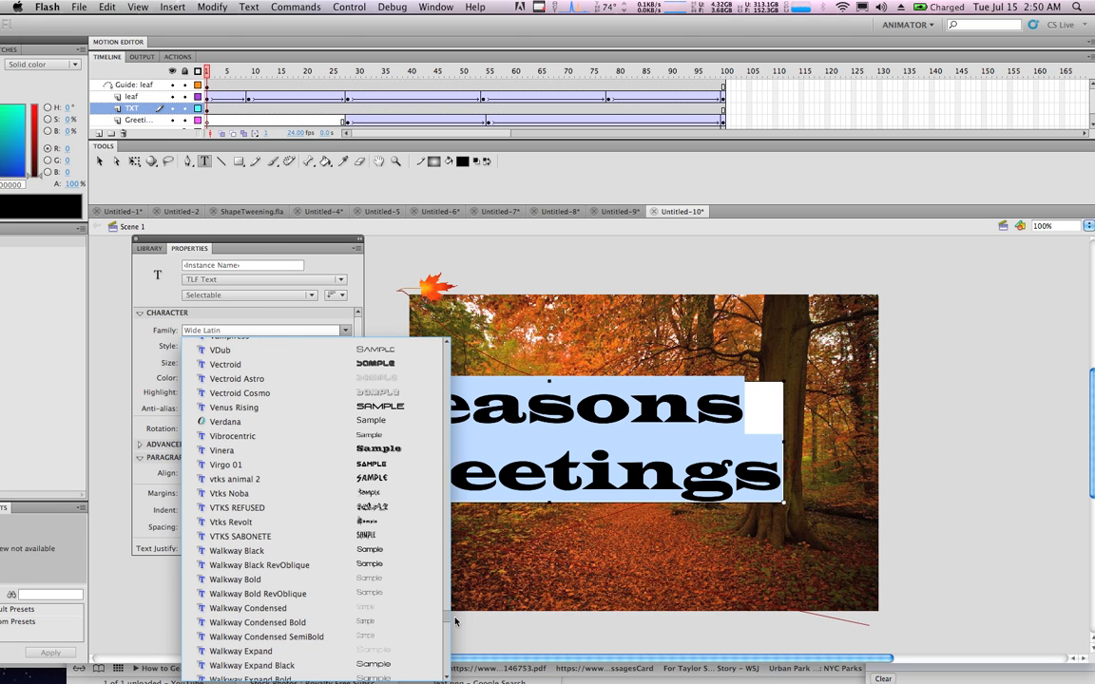
left_click(414, 450)
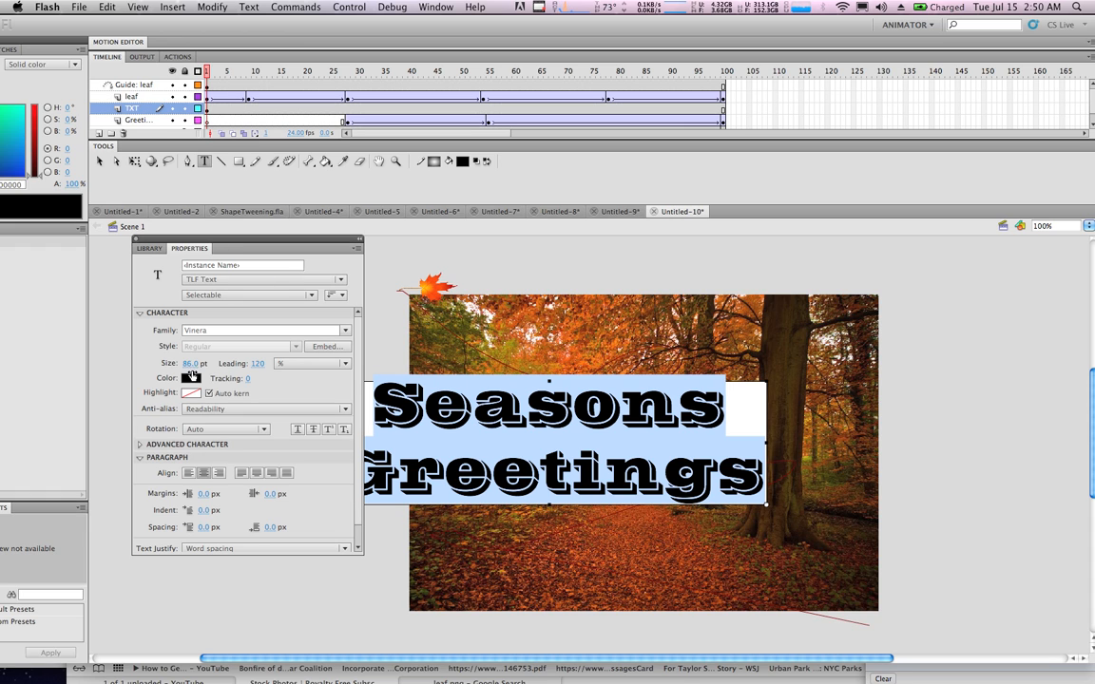
left_click_drag(193, 364, 164, 363)
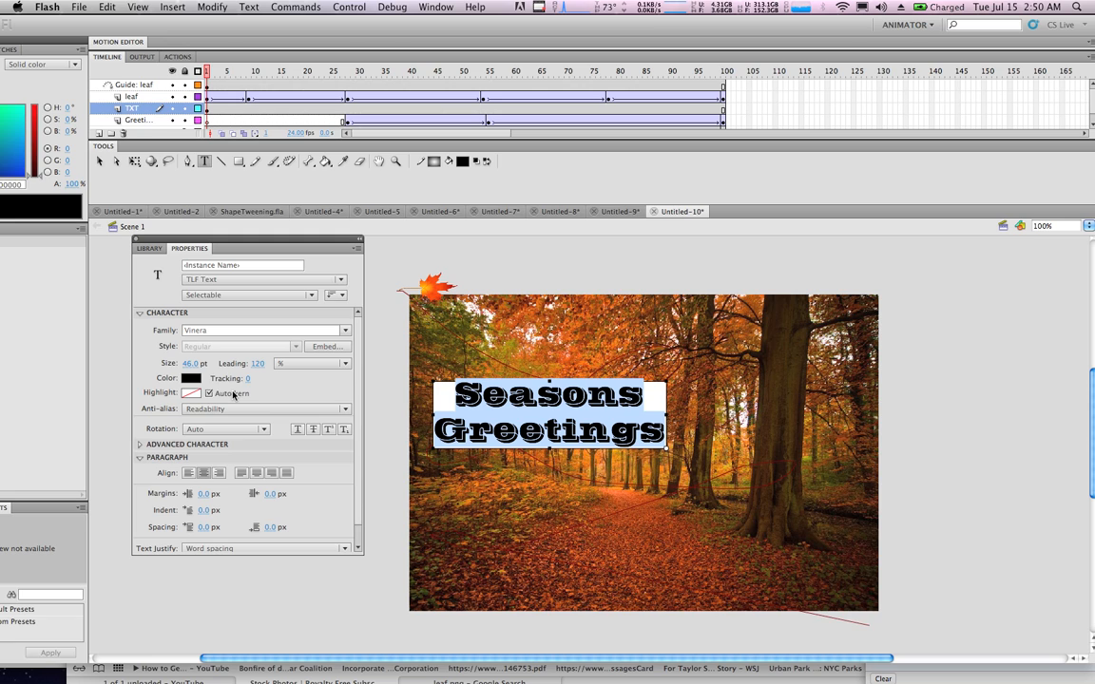
Step: Color the greeting text white and finish editing the text
left_click(187, 381)
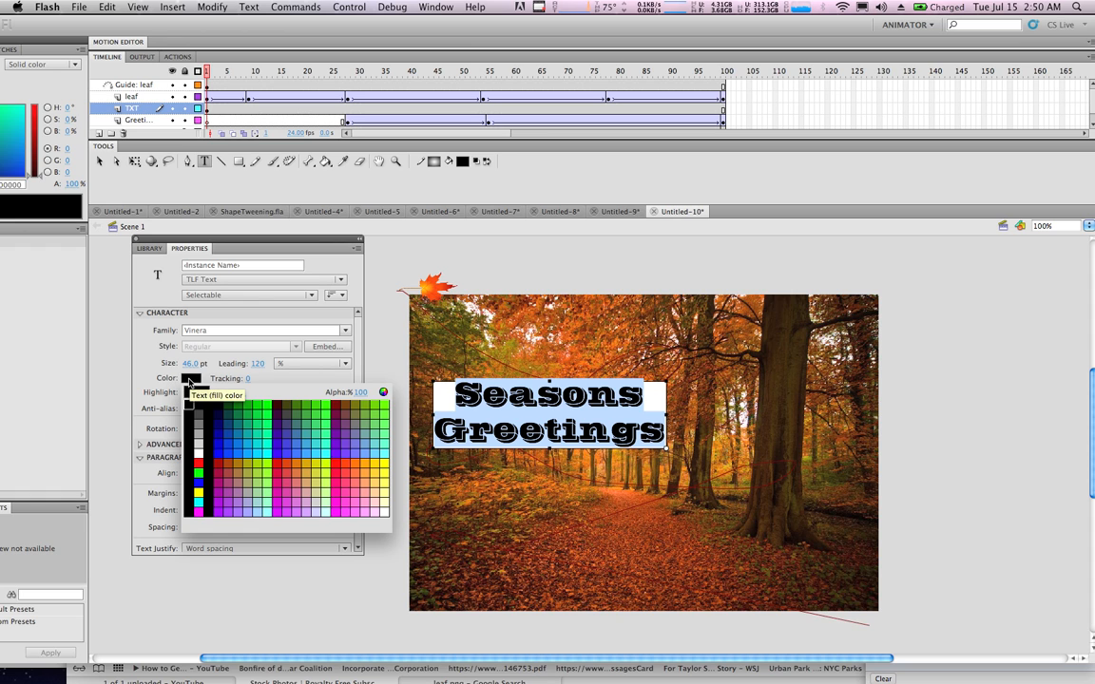
left_click(198, 457)
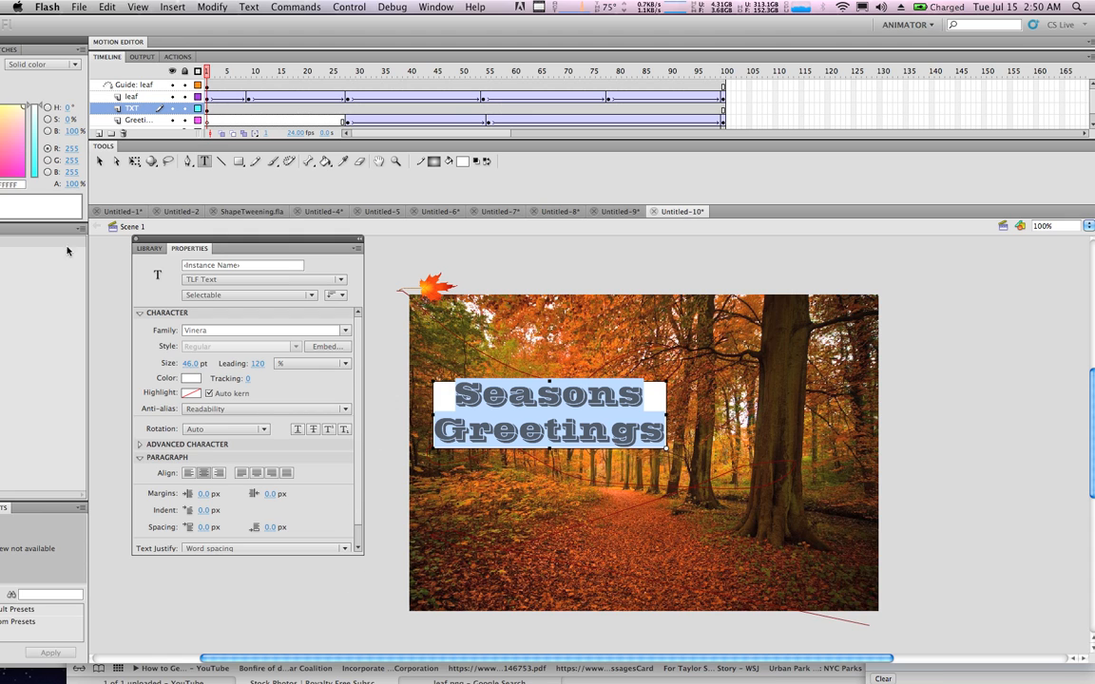
left_click(100, 162)
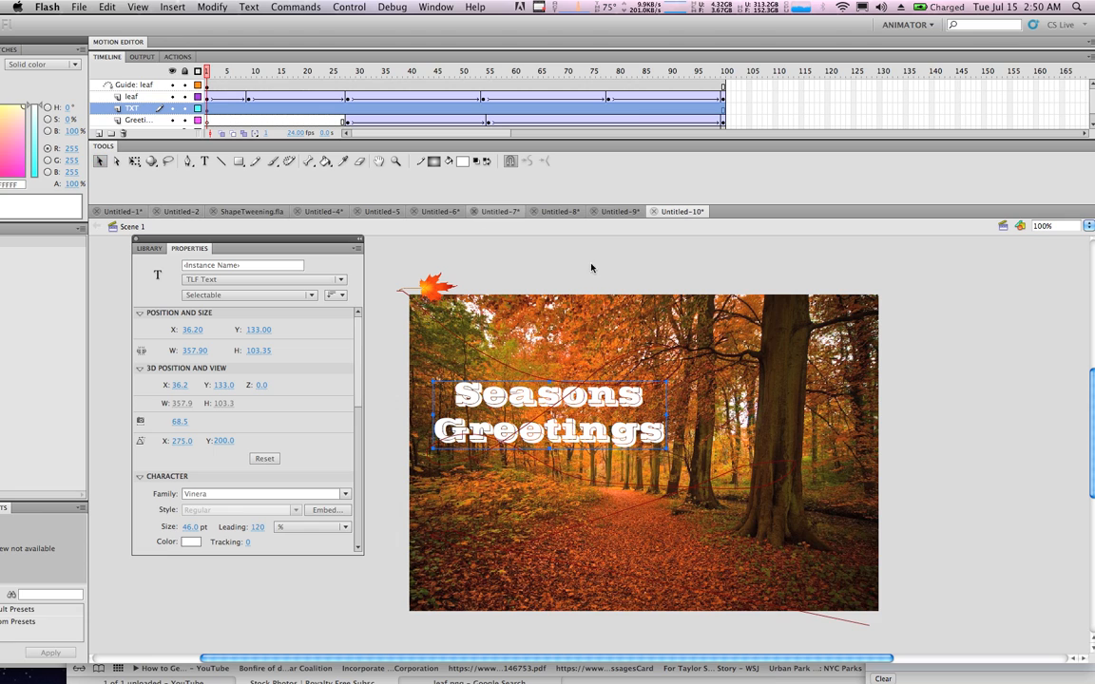
Step: Move the TXT layer's first keyframe to frame 55 and center the greeting text over the black greeting frame
left_click(208, 110)
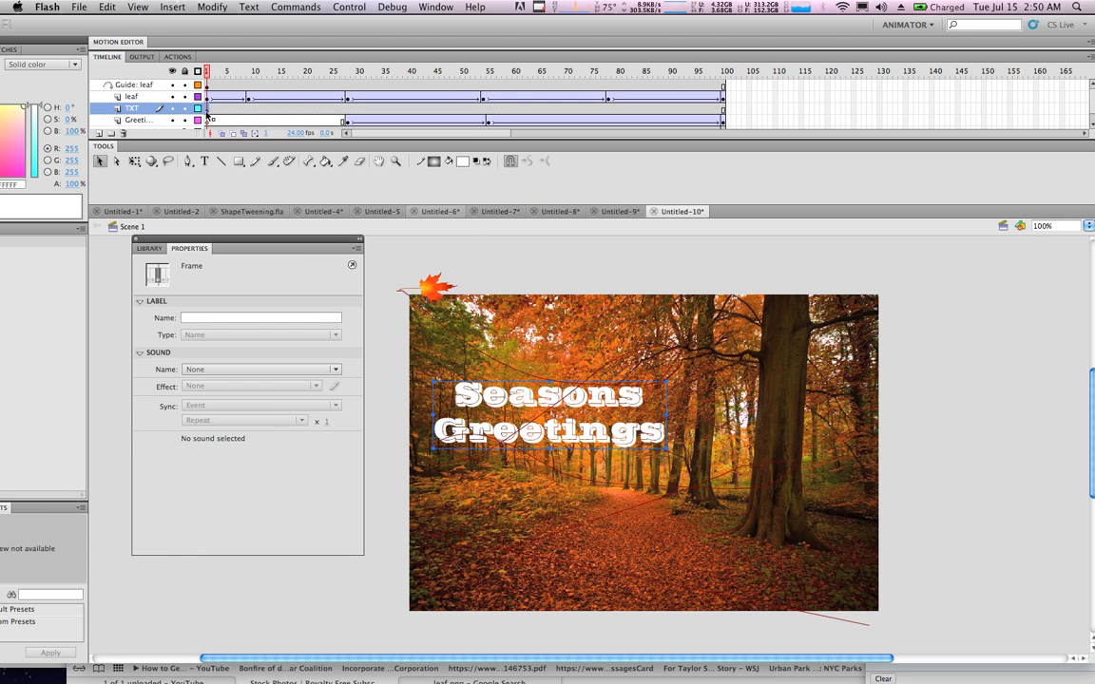
left_click(313, 111)
left_click_drag(417, 114, 491, 113)
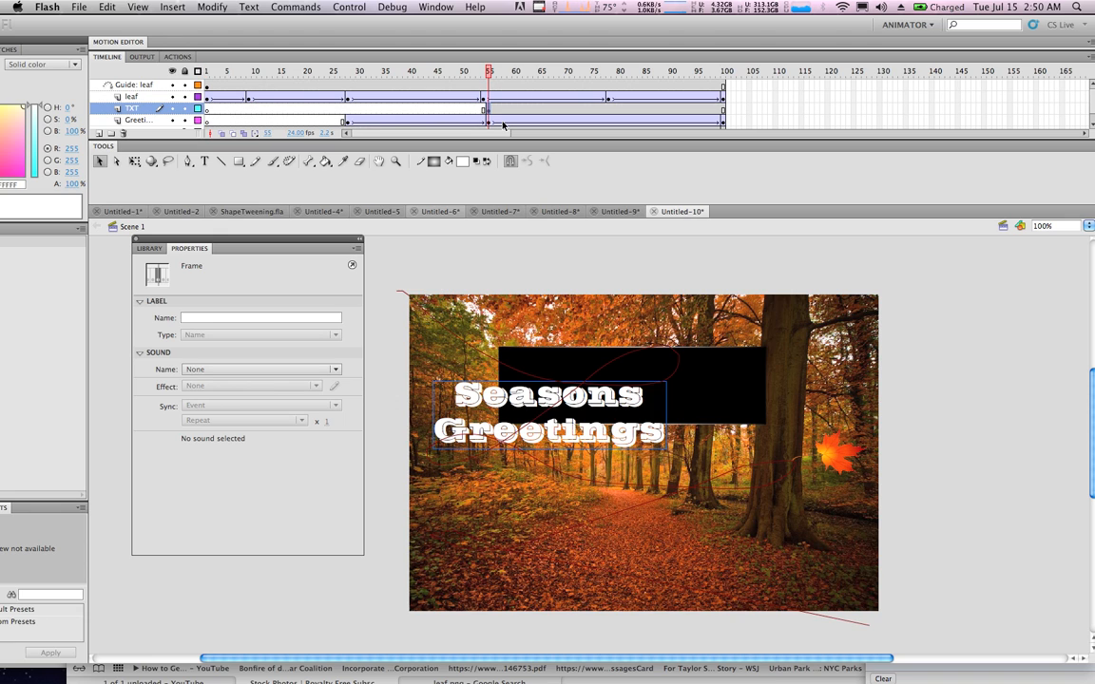
left_click_drag(598, 403, 693, 380)
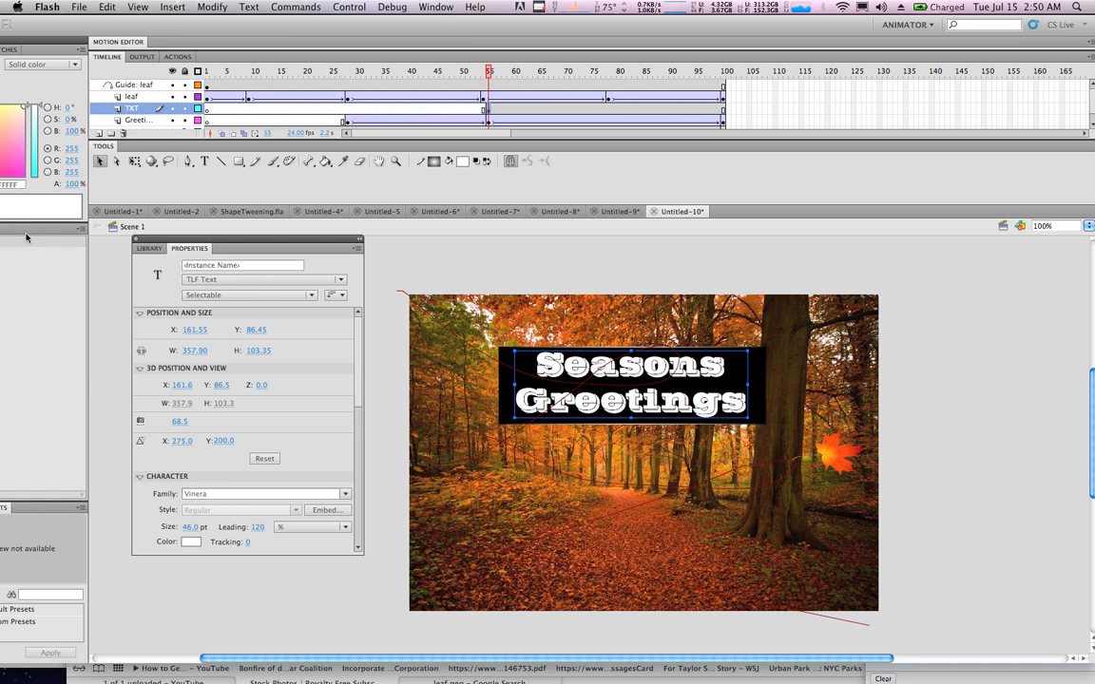
Step: Change the font of the whole Seasons Greetings text to Walkway Black
left_click(204, 160)
left_click_drag(542, 370, 745, 405)
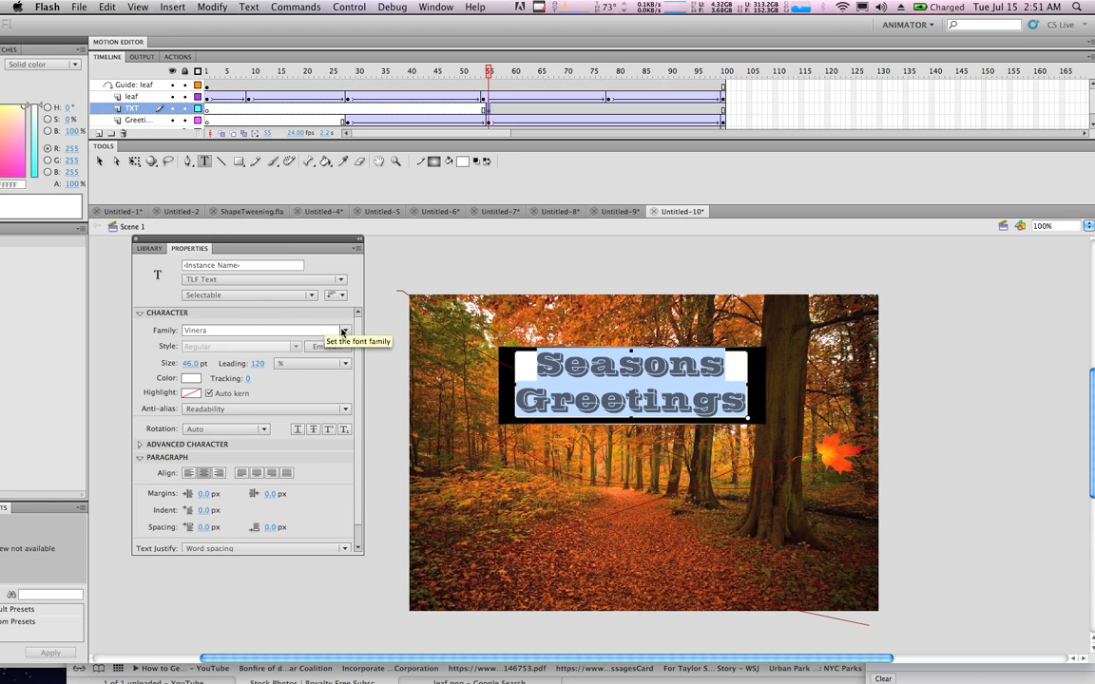
left_click(348, 332)
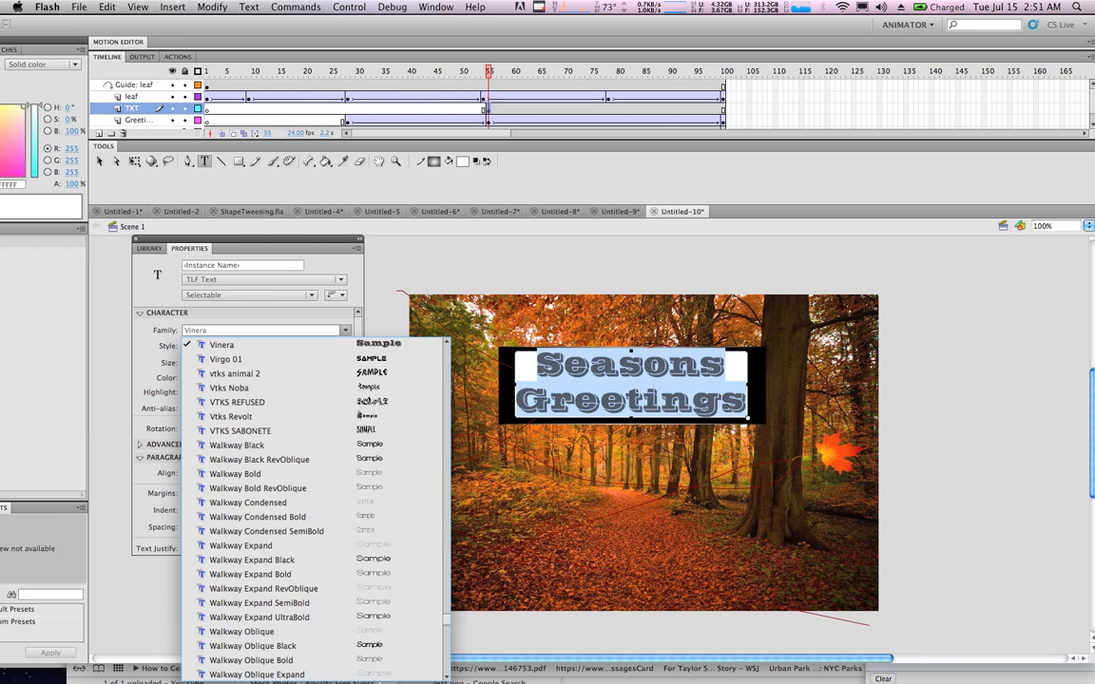
left_click(374, 447)
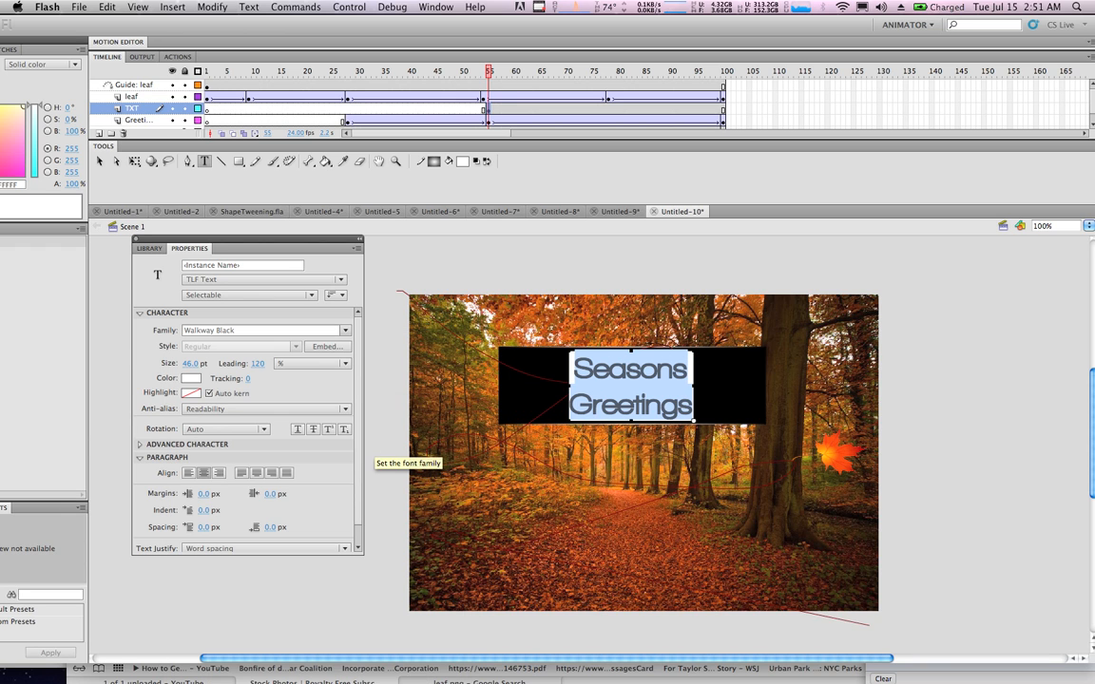
Step: Try the Walkway SemiBold RevOblique font on the greeting text
left_click(346, 331)
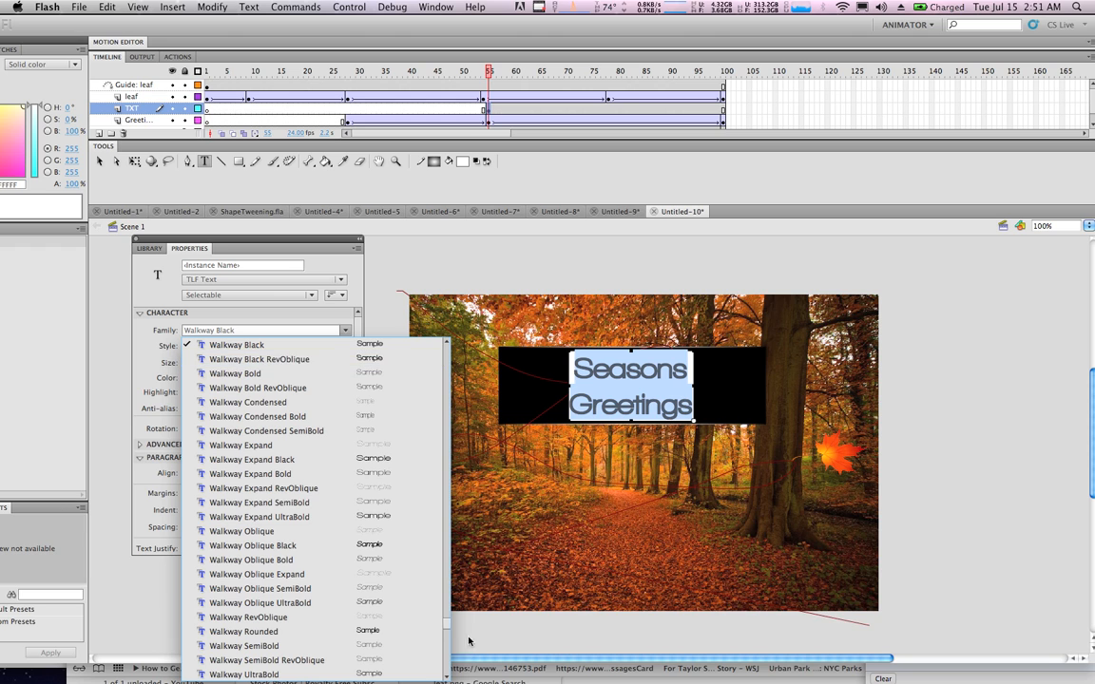
mouse_move(448, 636)
left_mouse_down()
mouse_move(448, 649)
mouse_move(448, 634)
left_mouse_up()
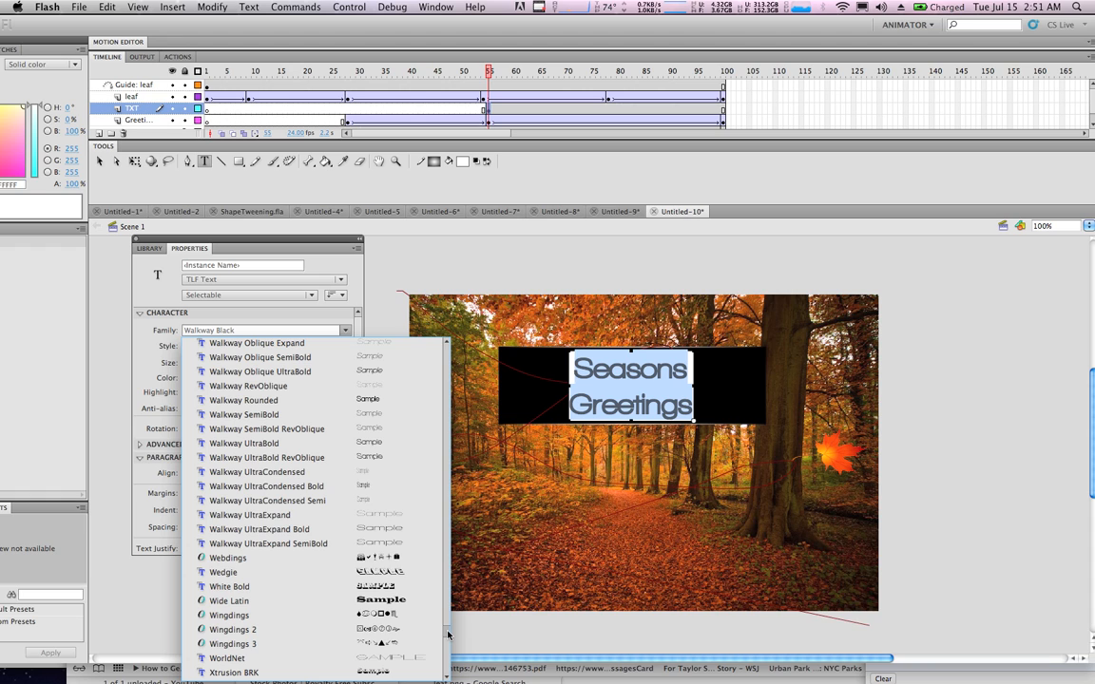
left_click(387, 430)
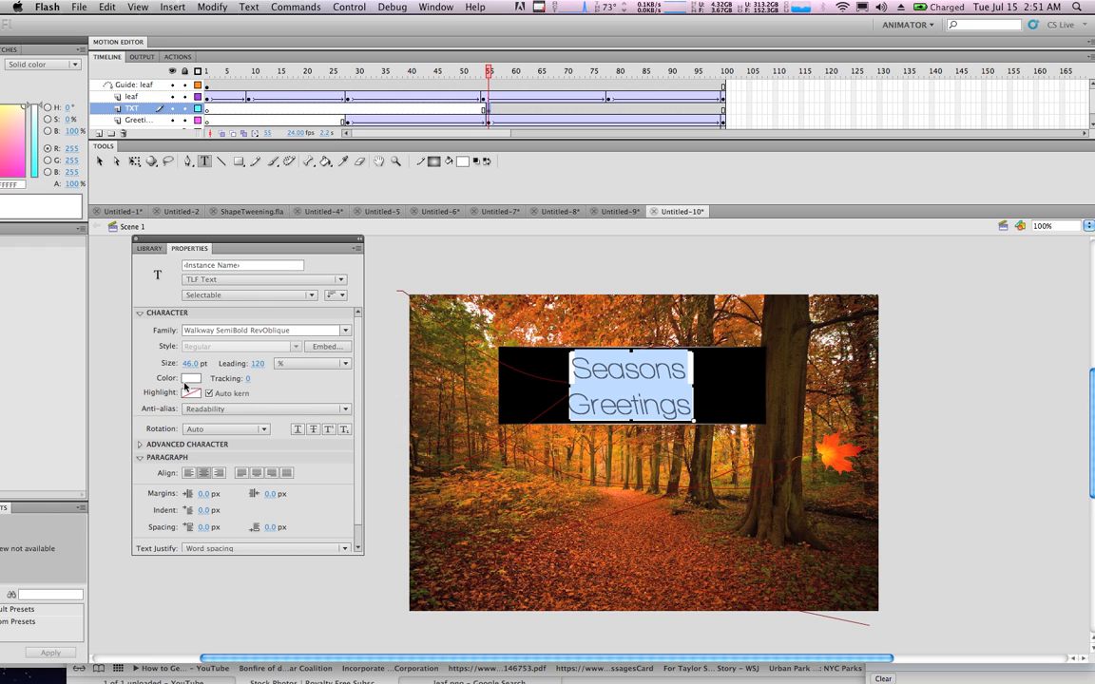
Step: Change the font of the whole greeting text to Zapfino
left_click(345, 330)
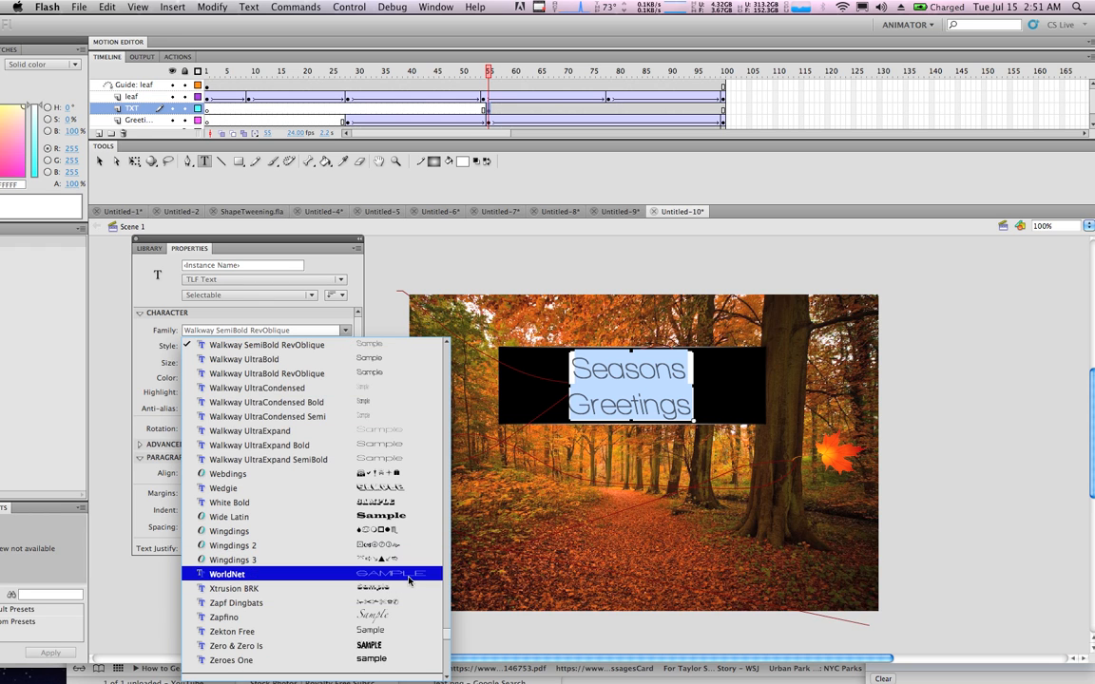
left_click(393, 617)
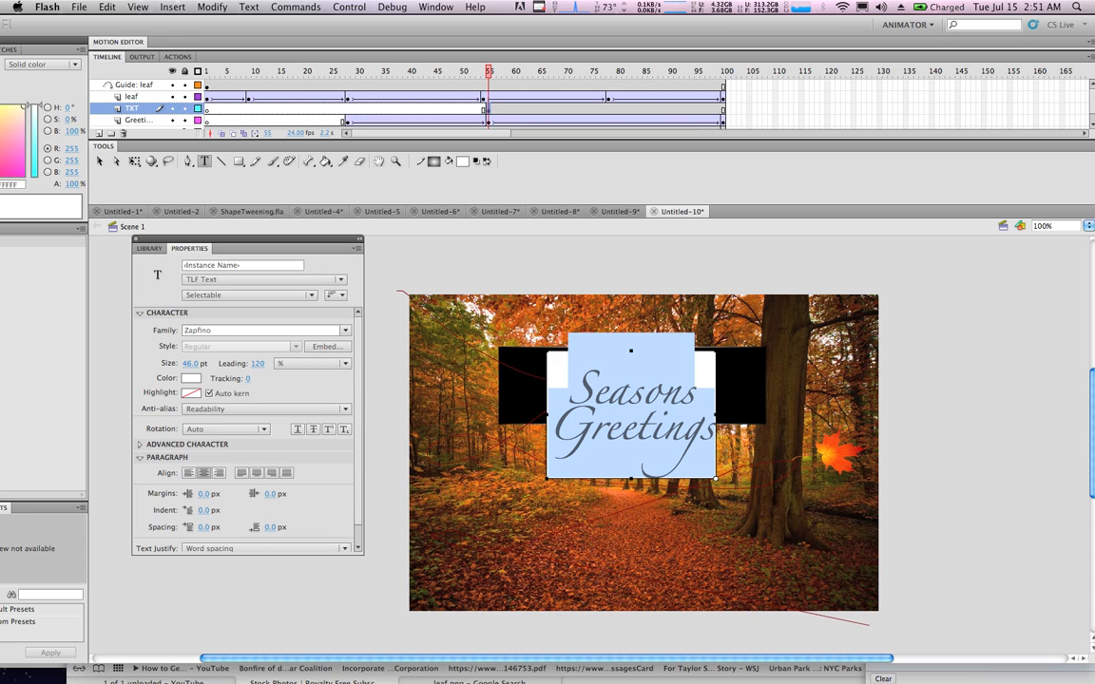
Step: Add the apostrophe and remove the line break so the greeting reads "Season's Greetings" on a single line, and finish editing the text
left_click(616, 382)
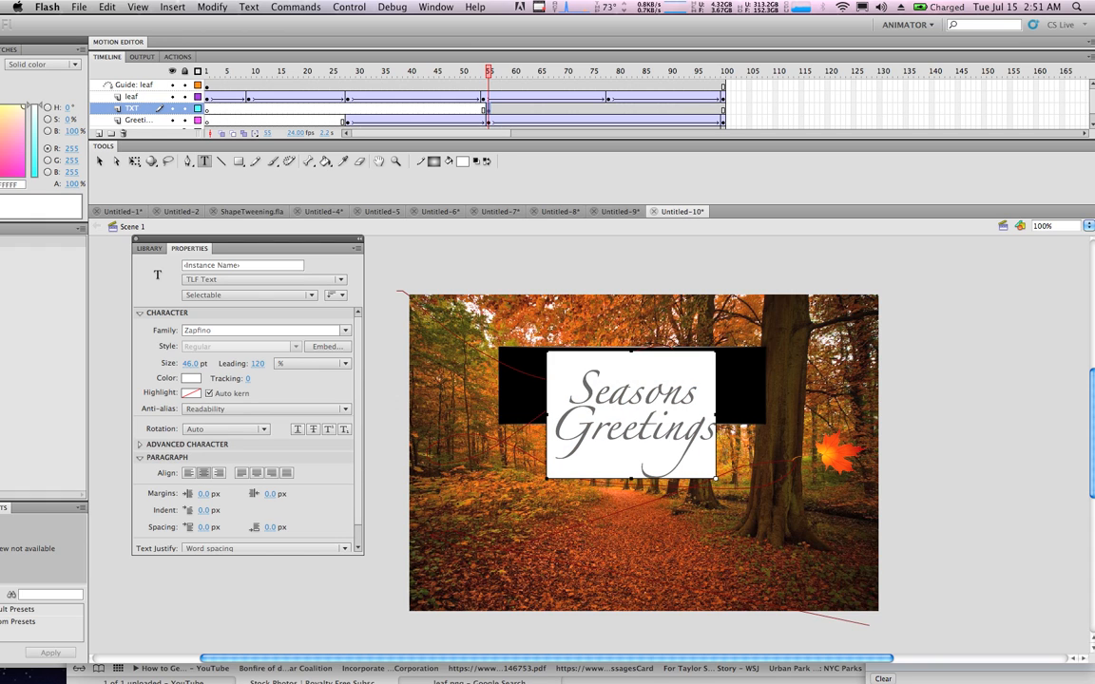
key("super+a")
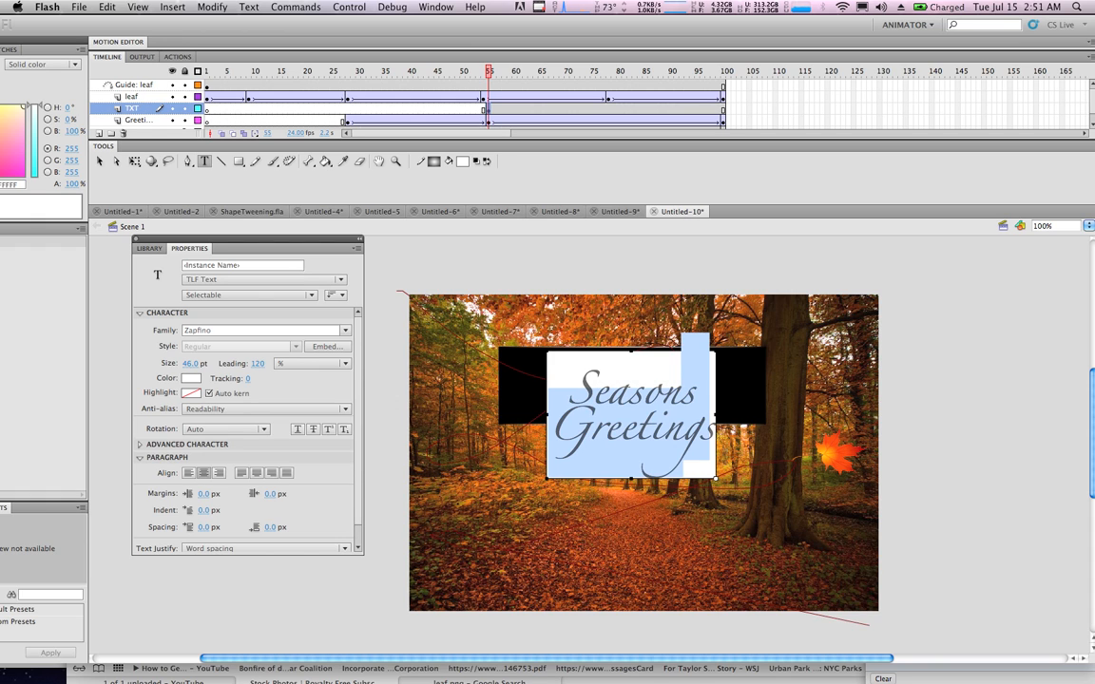
key("Up")
key("Up")
key("Right")
key("Right")
key("Right")
key("Right")
key("Right")
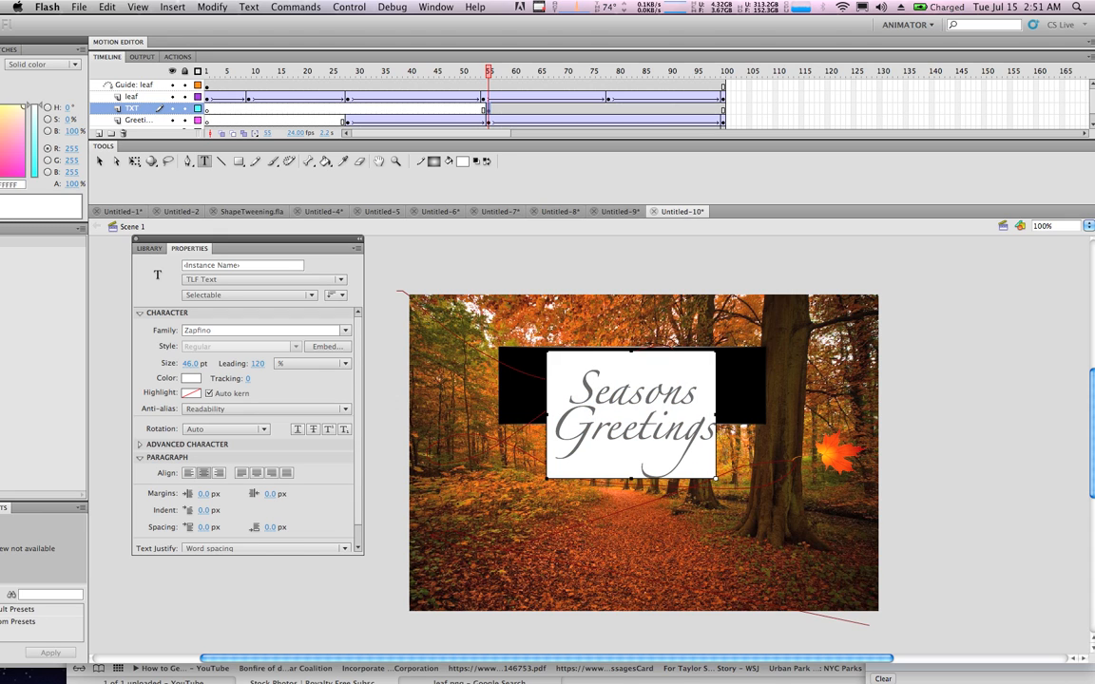
type("'")
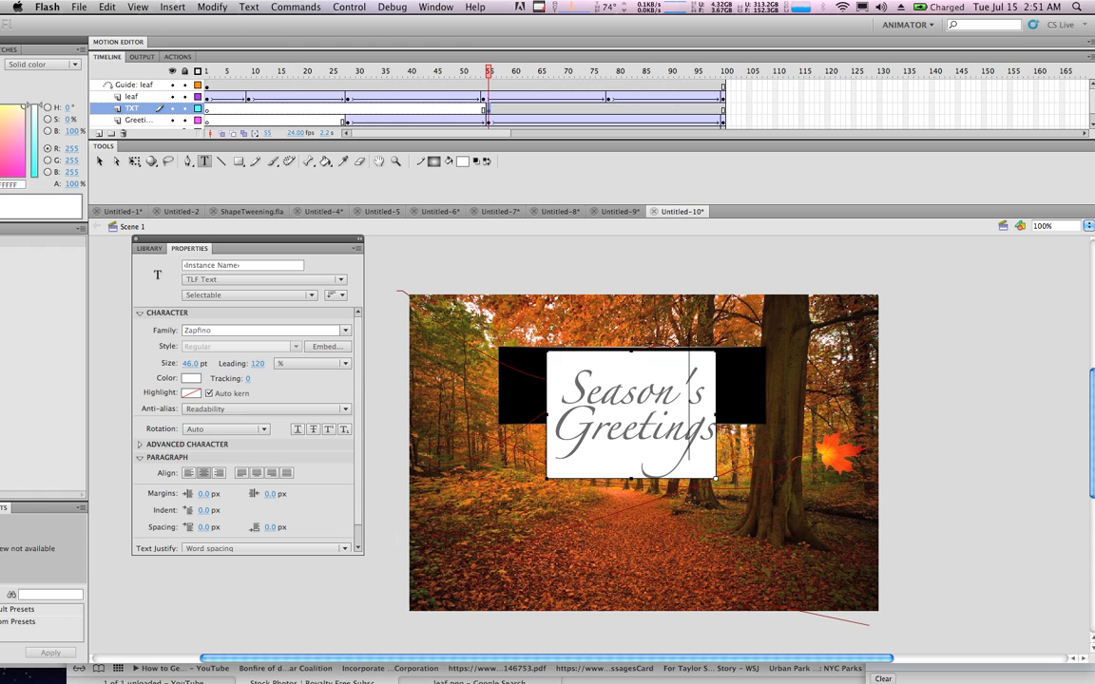
key("Delete")
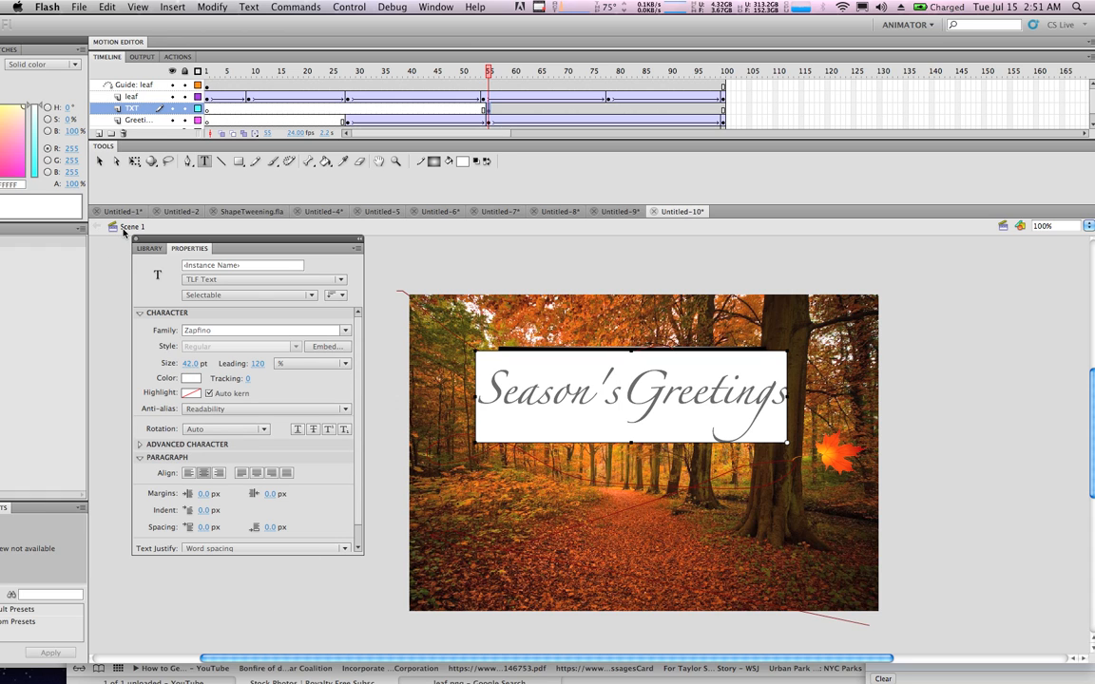
left_click(99, 161)
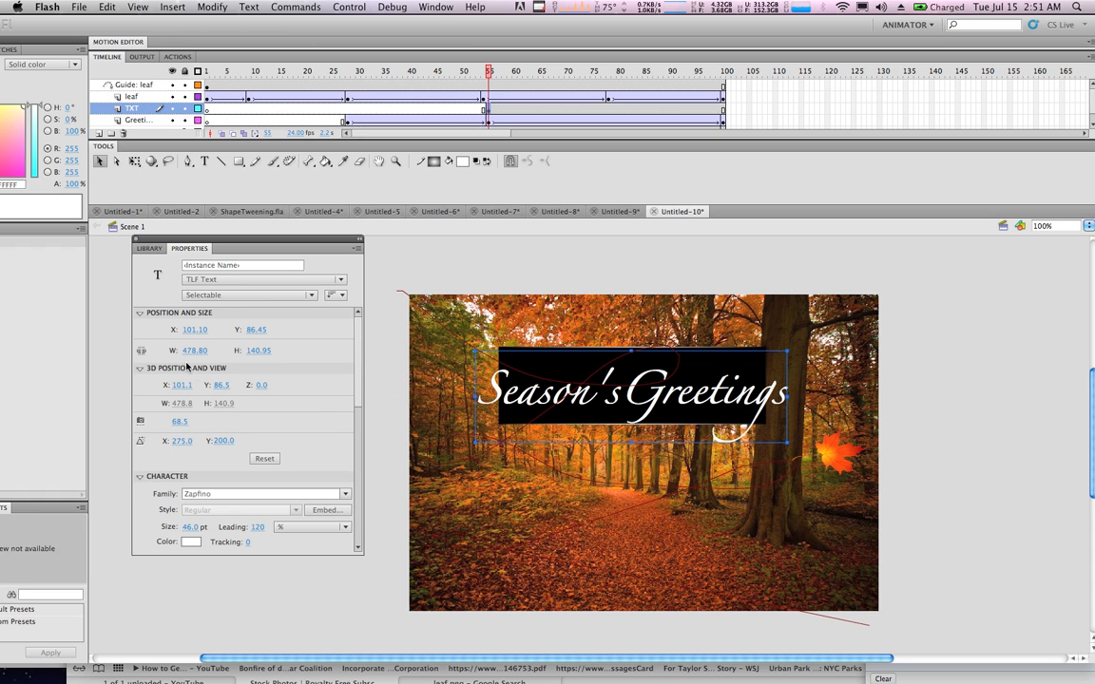
left_click(397, 280)
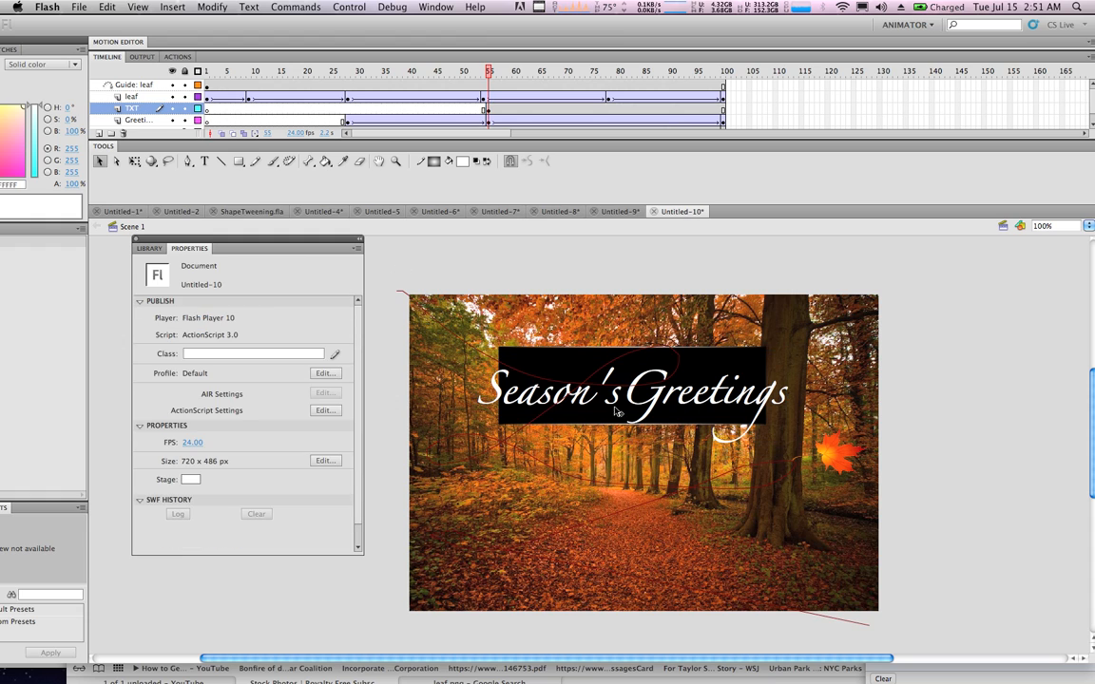
Step: Reduce the whole Season's Greetings text to 35 pt so it fits inside the black frame, and deselect it
left_click(497, 401)
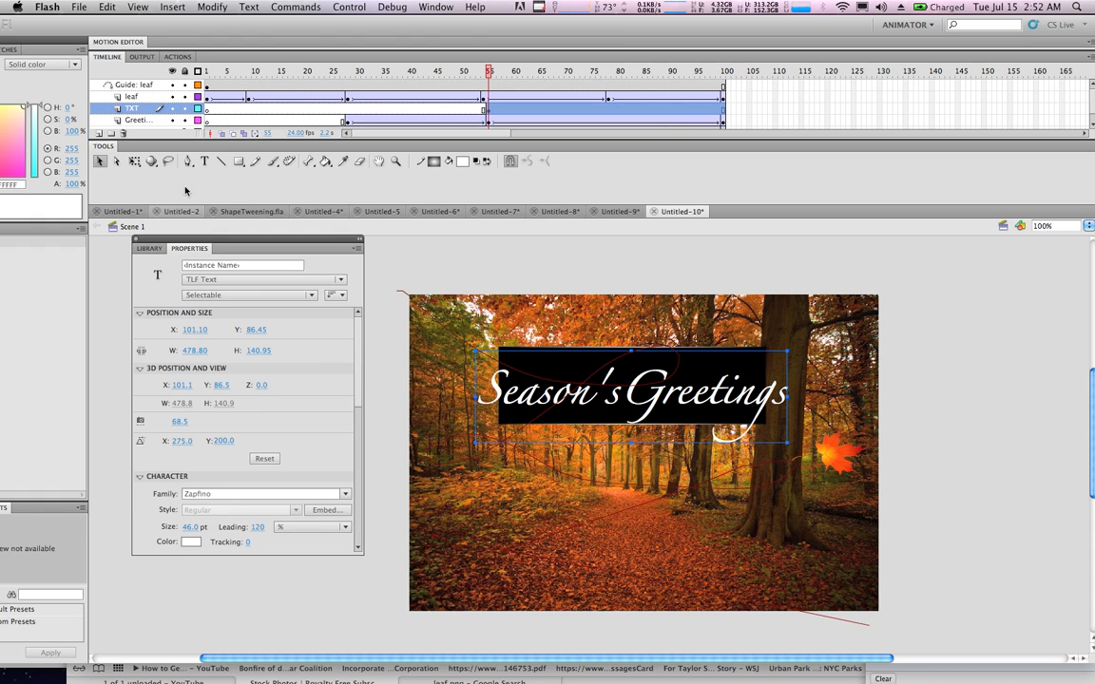
left_click(201, 162)
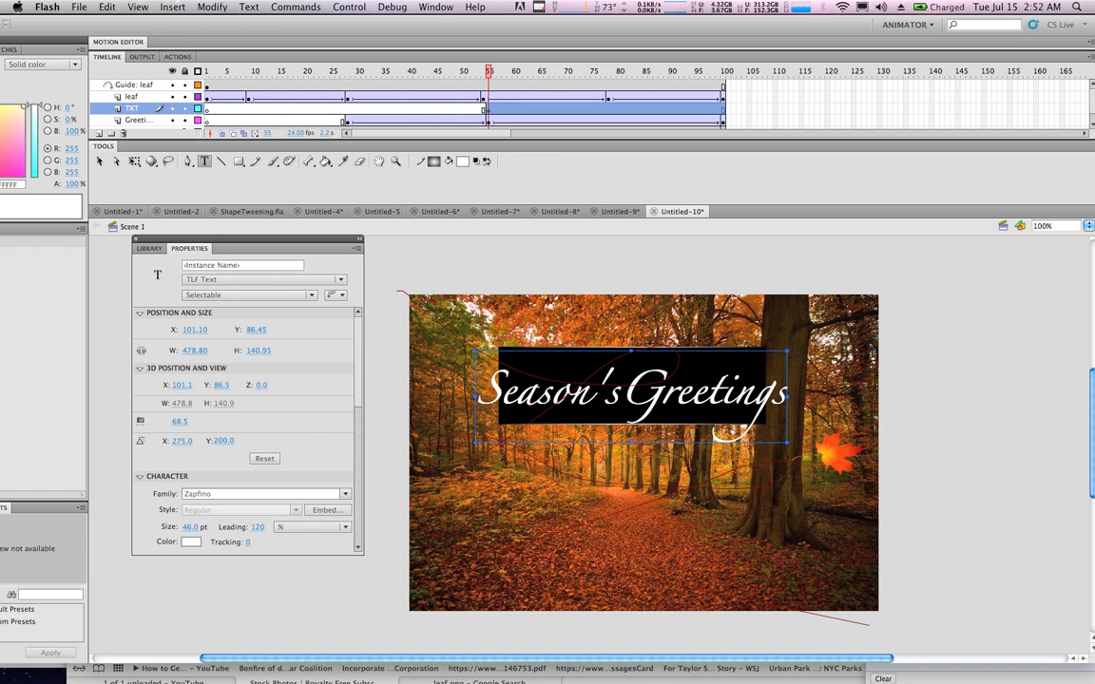
left_click_drag(480, 390, 787, 395)
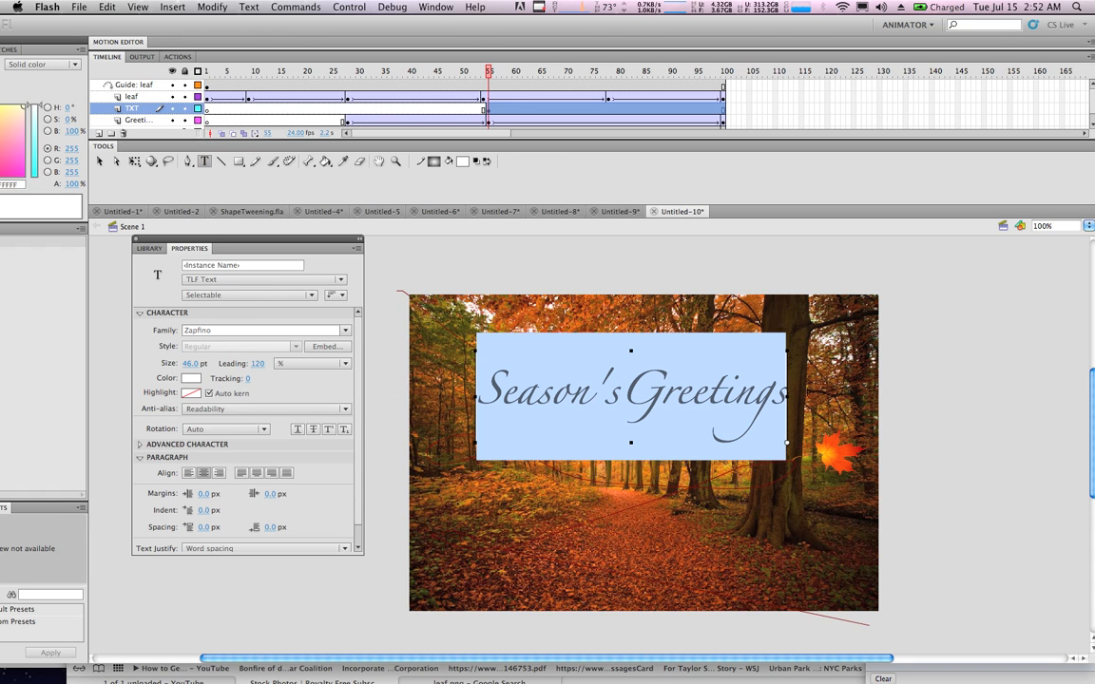
left_click_drag(186, 362, 165, 331)
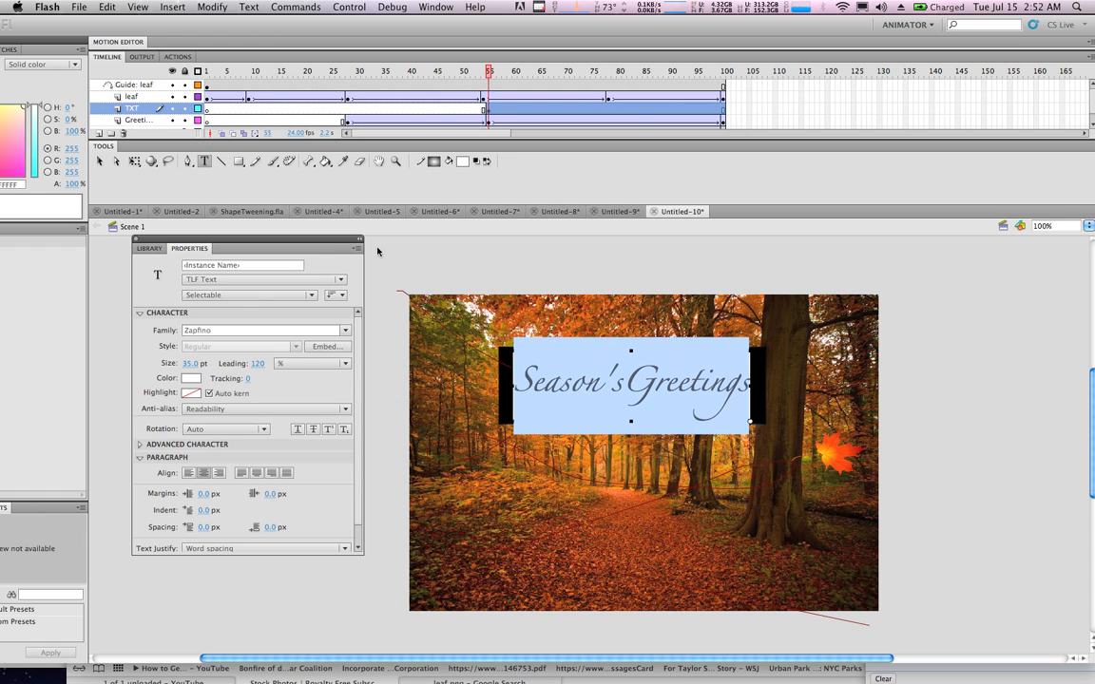
left_click(99, 160)
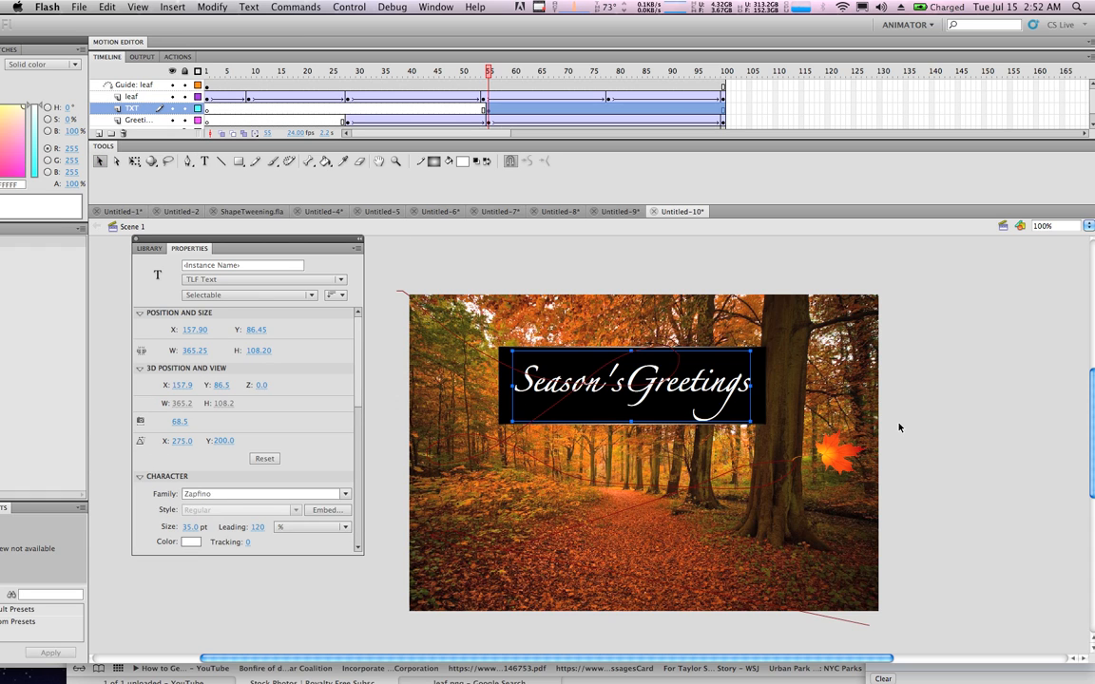
left_click(961, 439)
Step: Scrub the timeline to frame 100, test the movie in Flash Professional to review the leaf and greeting animation, and close the preview
left_click(542, 73)
left_click_drag(541, 74, 767, 89)
left_click(350, 6)
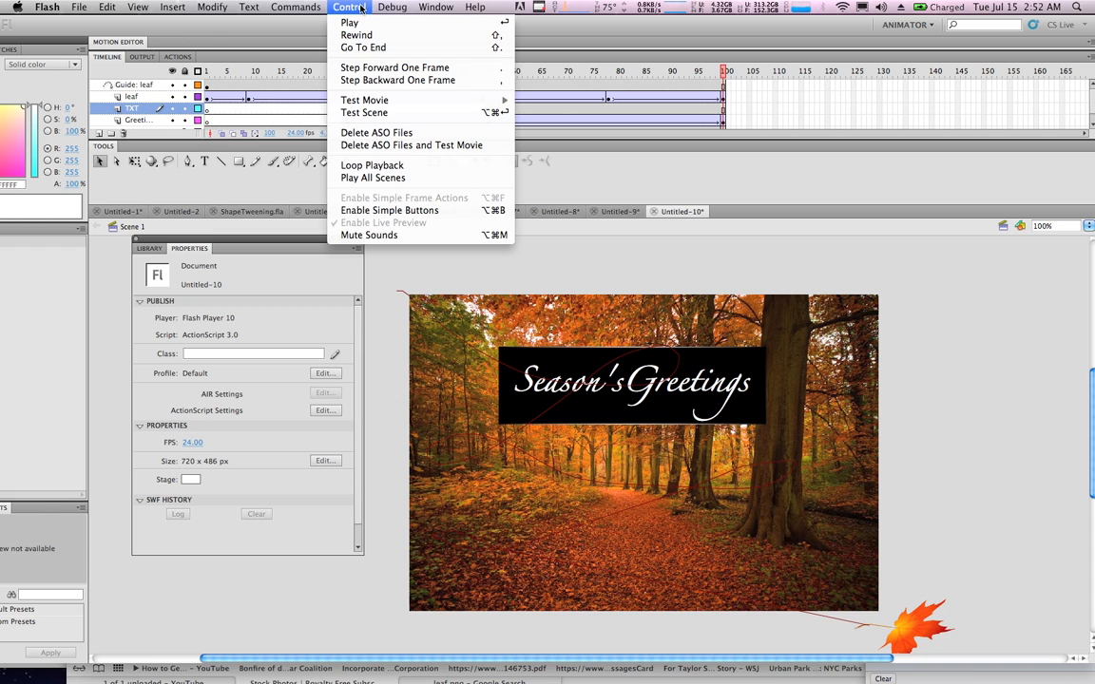
mouse_move(362, 99)
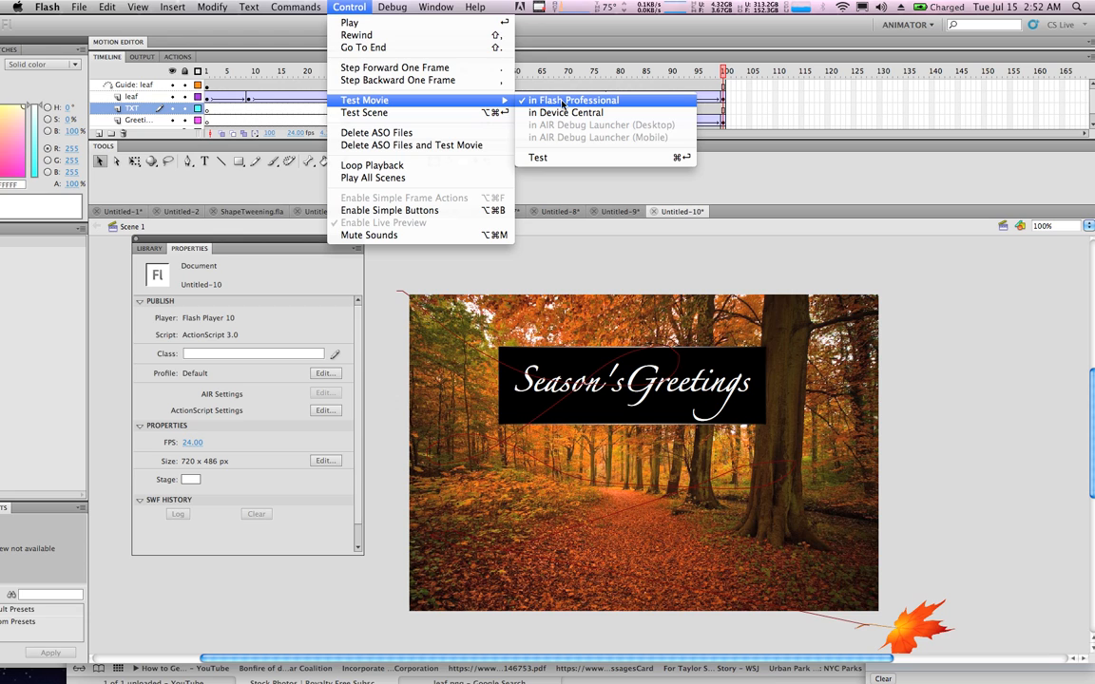
left_click(594, 102)
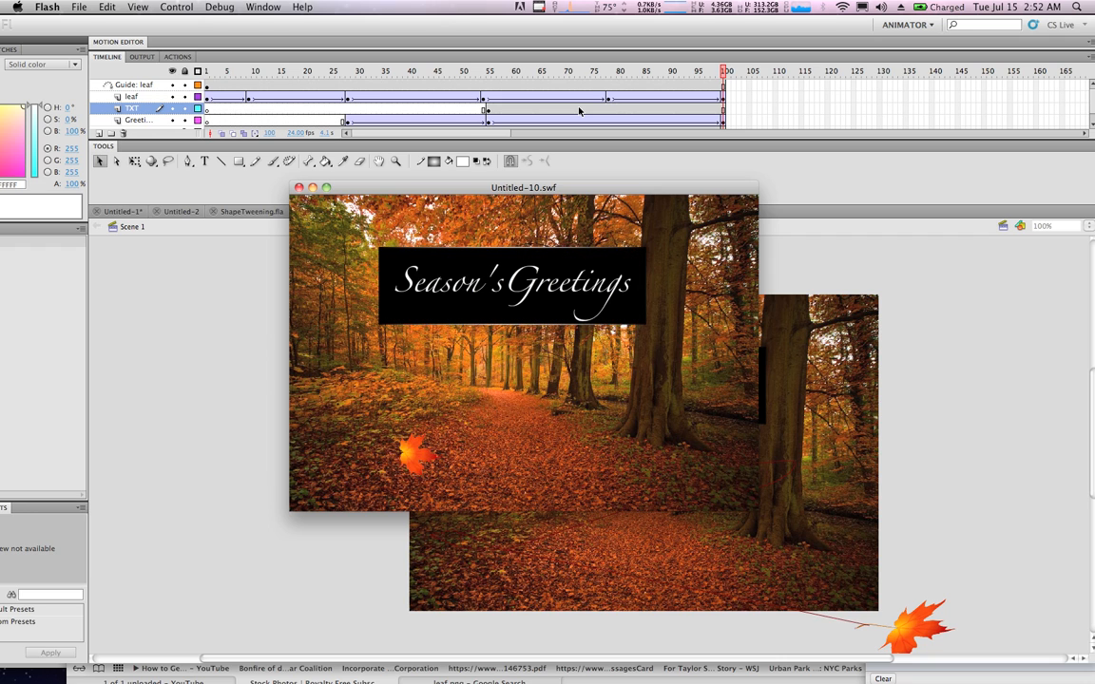
left_click_drag(567, 187, 532, 193)
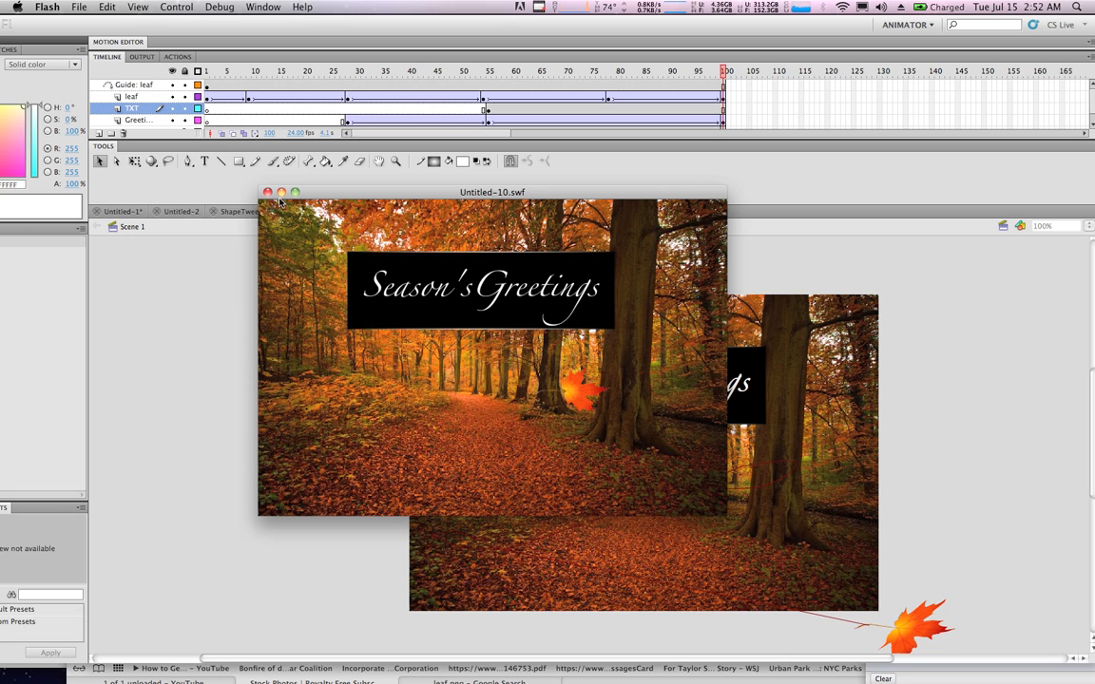
mouse_move(439, 195)
left_mouse_down()
mouse_move(429, 48)
mouse_move(436, 181)
left_mouse_up()
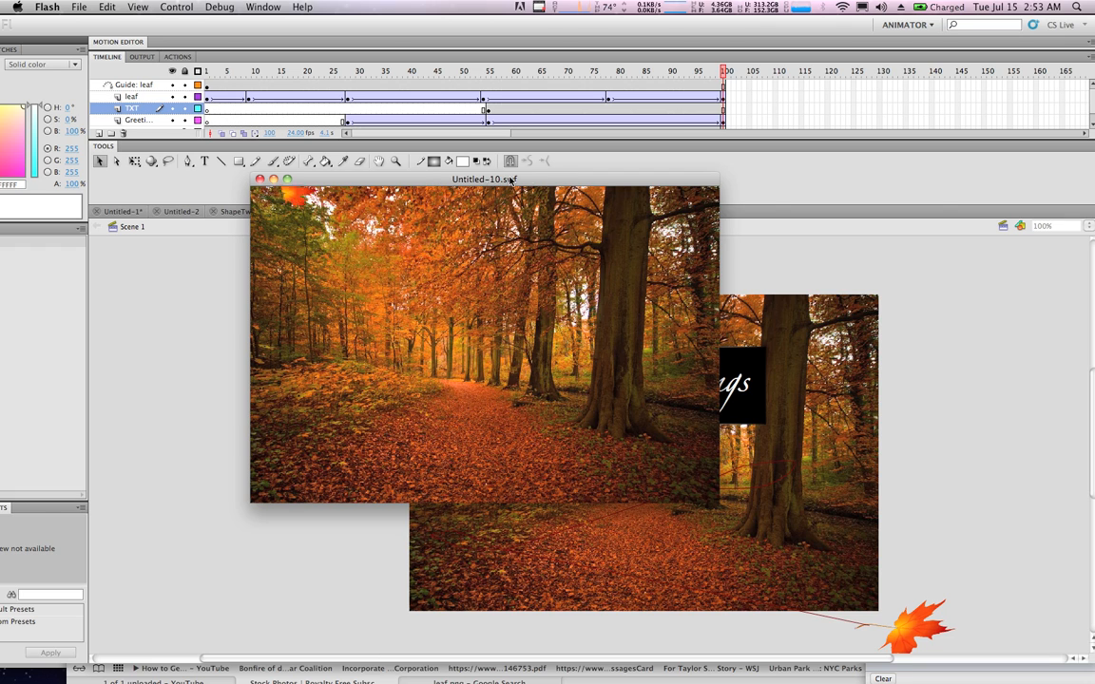
left_click_drag(556, 180, 579, 194)
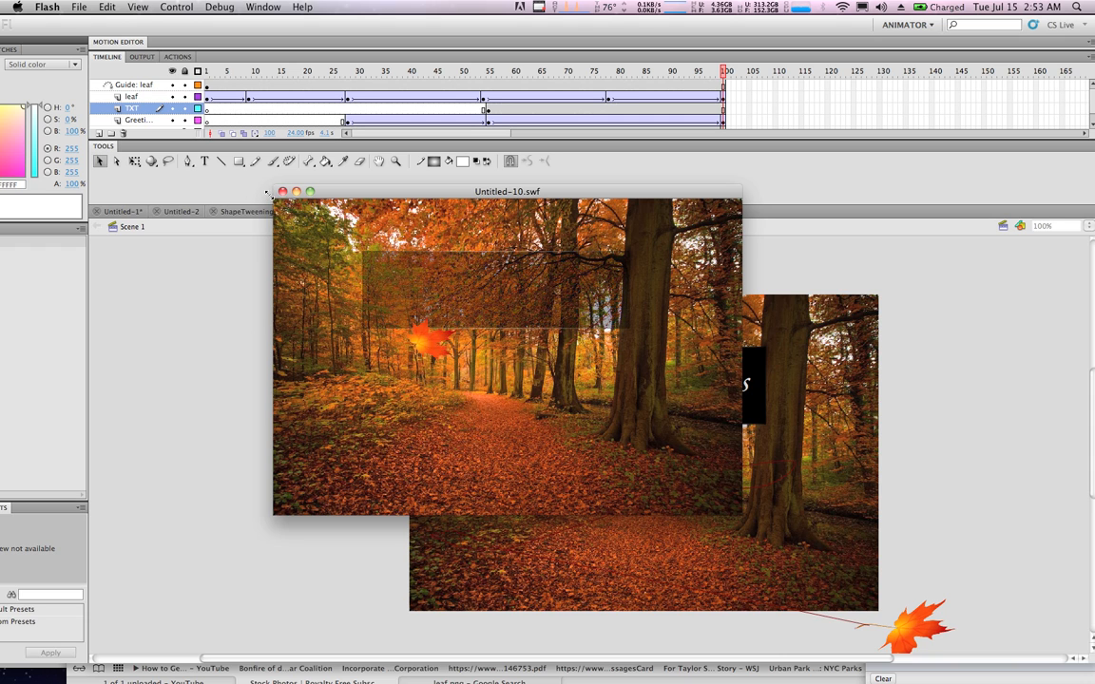
left_click(282, 191)
left_click(538, 8)
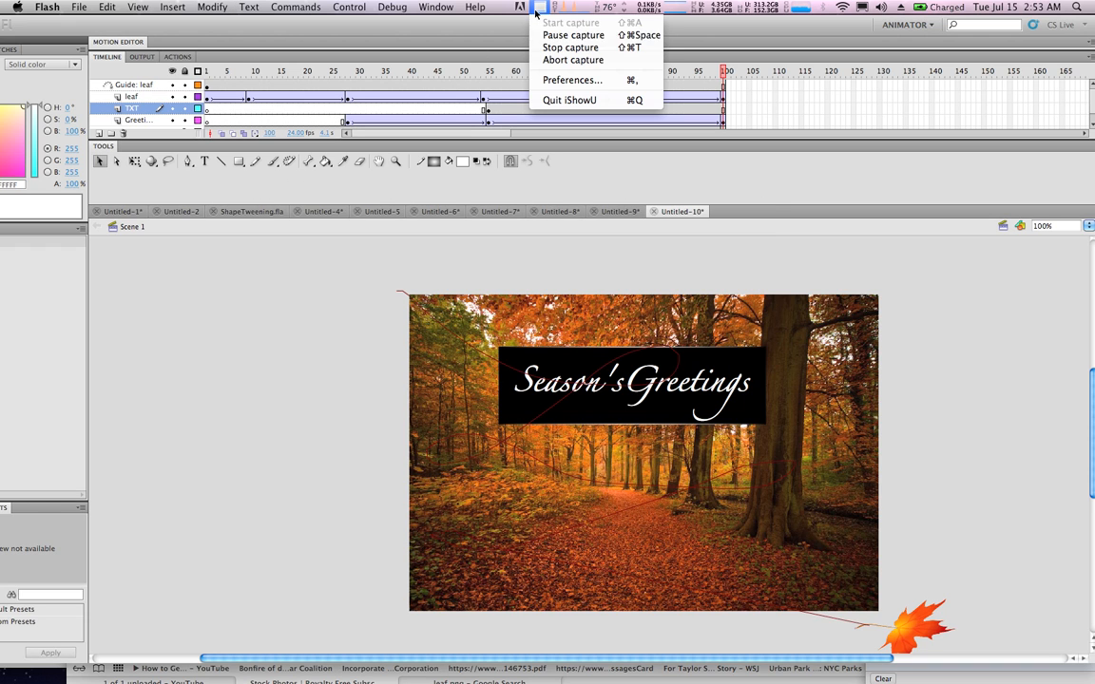